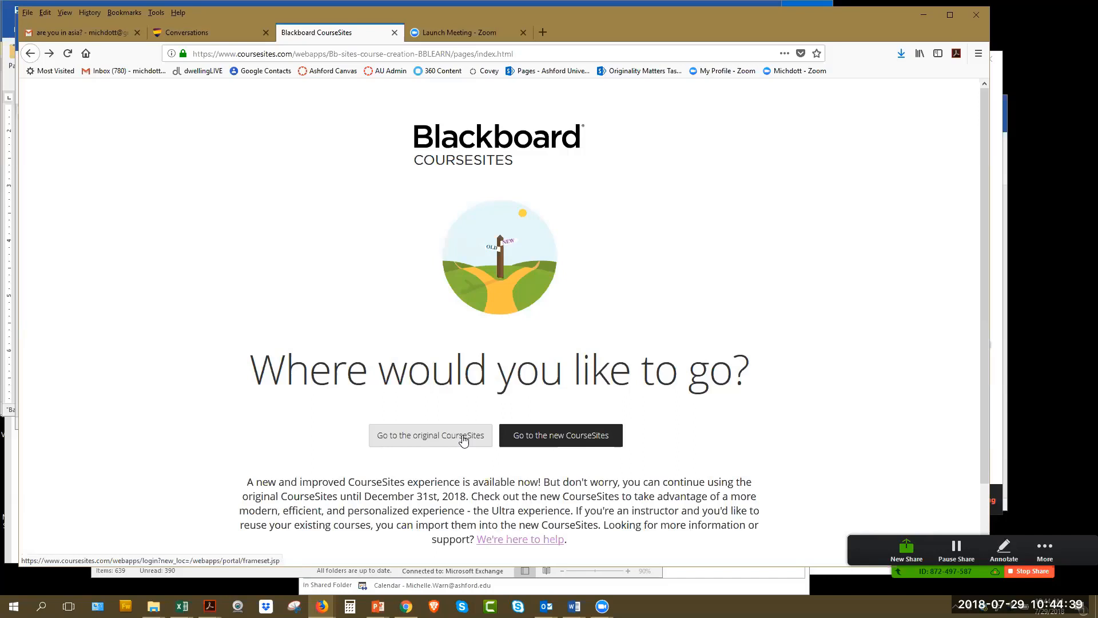
Step: Go to the new CourseSites and sign in with the account's username
click(571, 437)
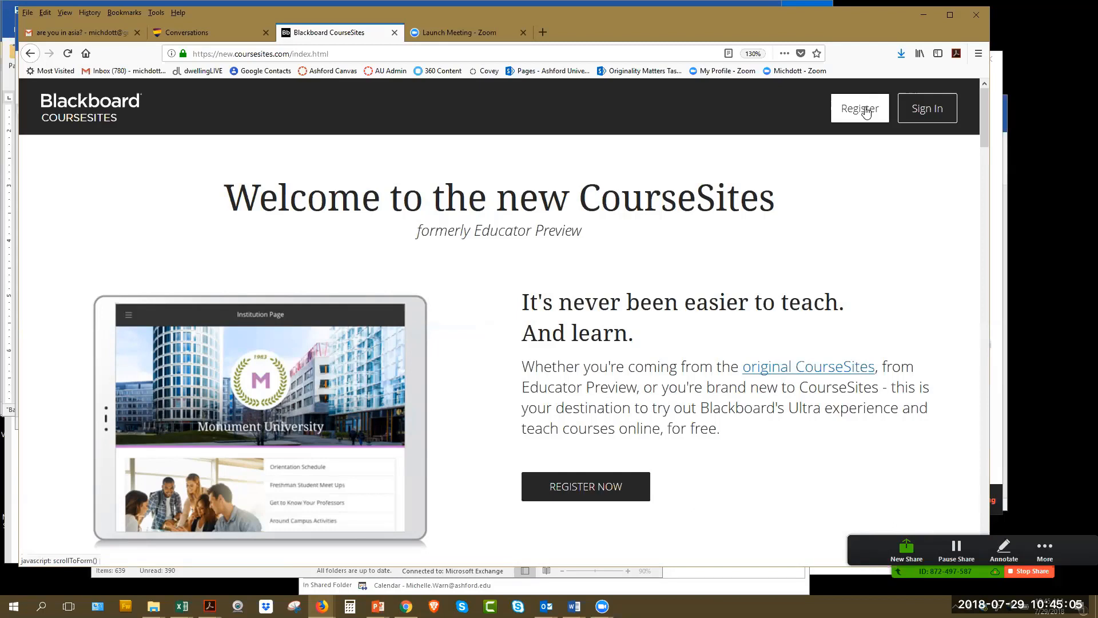
click(927, 114)
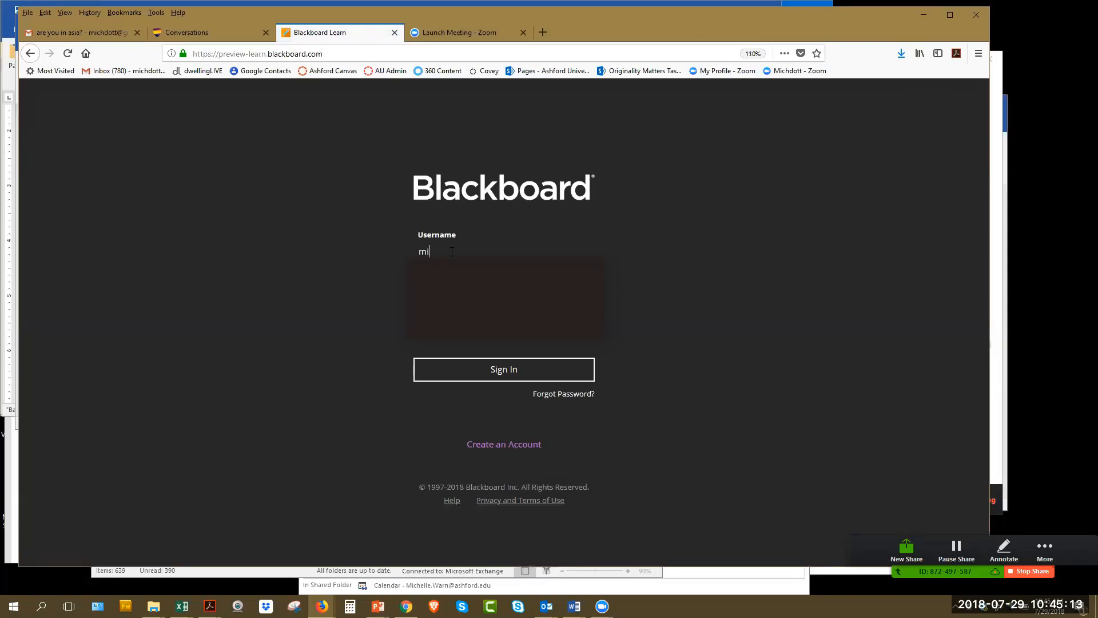
text(michwarn2)
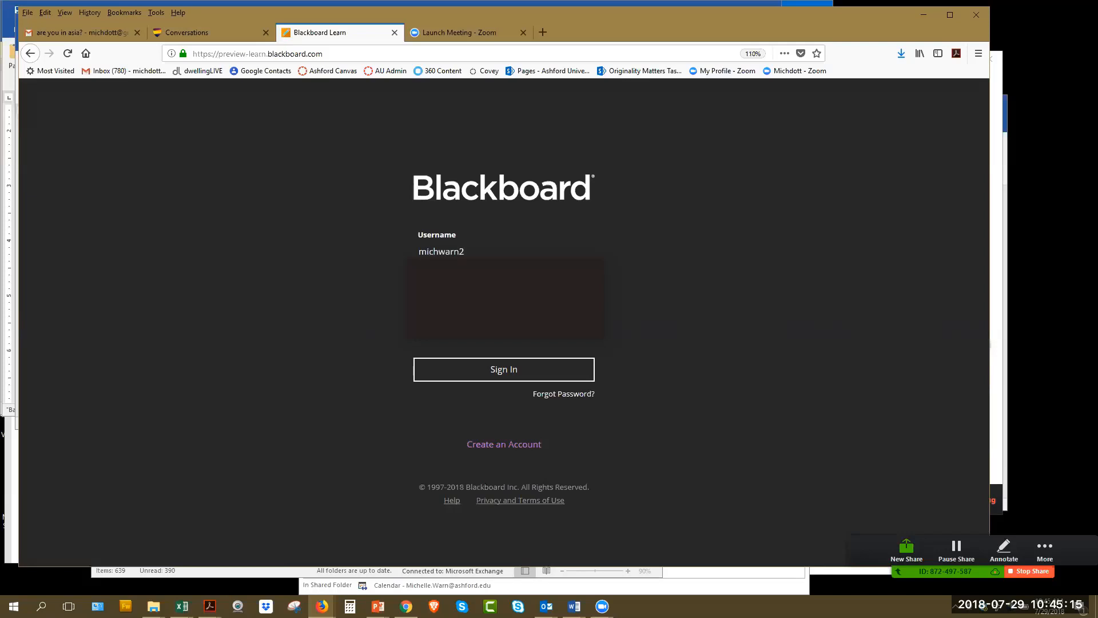
click(518, 374)
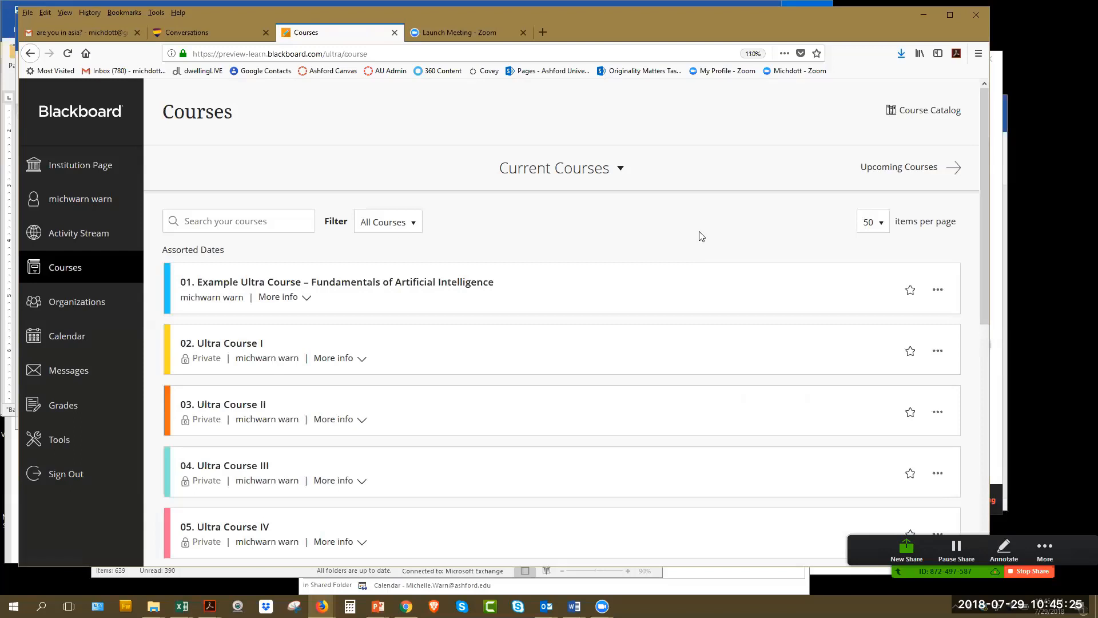
Step: Look through the example course on Fundamentals of Artificial Intelligence, including its Phase 1 folder, and return to the course list
scroll(695, 245, down, 4)
scroll(695, 246, down, 8)
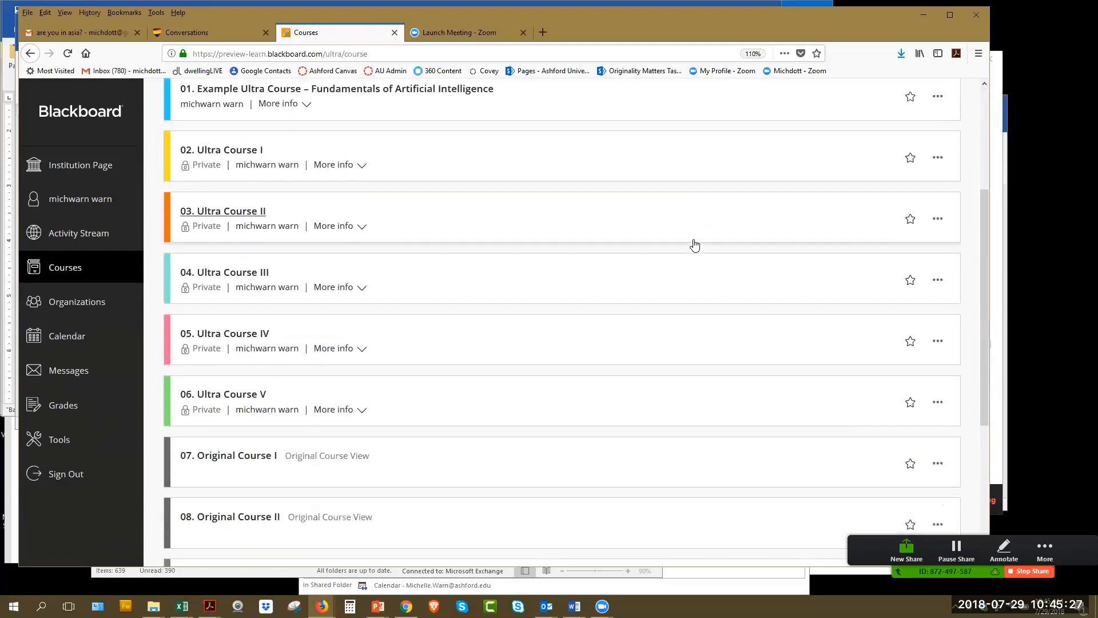
scroll(695, 246, up, 8)
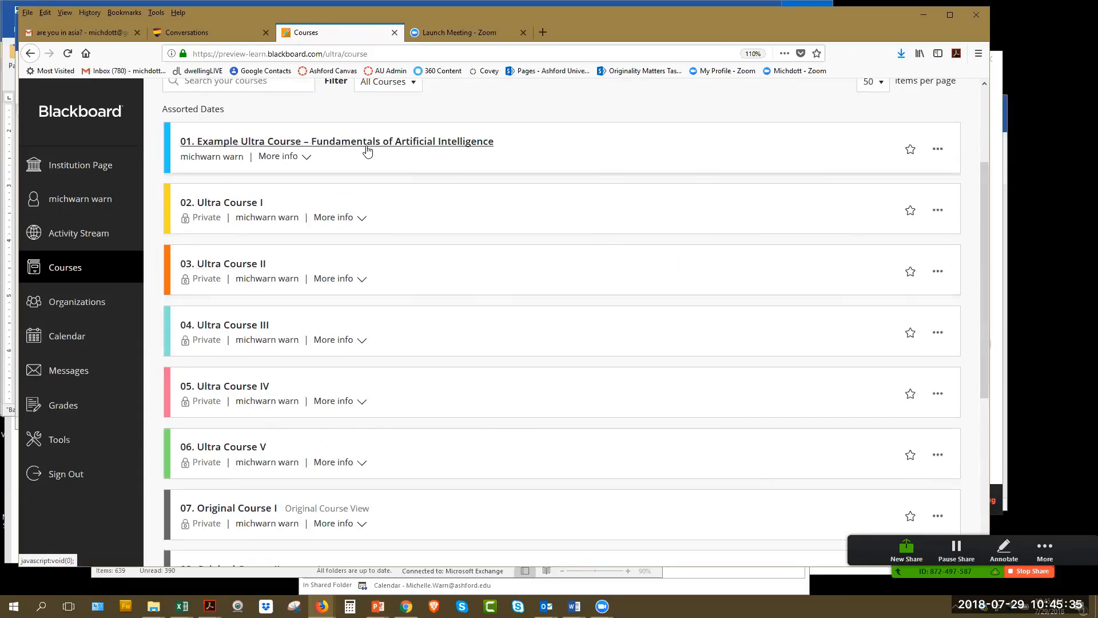
click(455, 143)
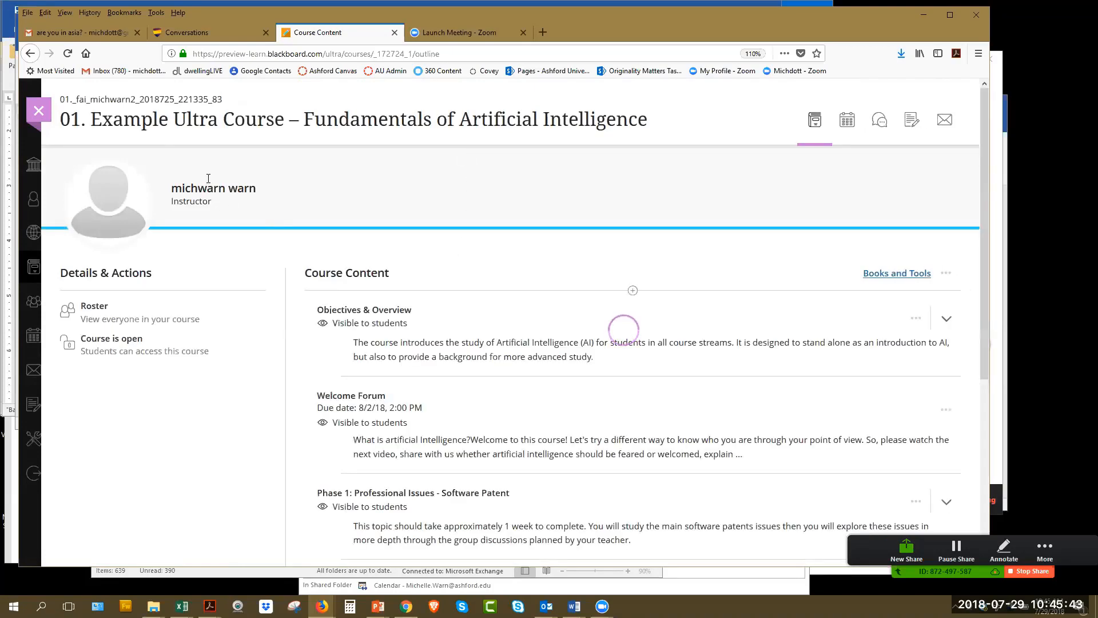
scroll(582, 252, down, 3)
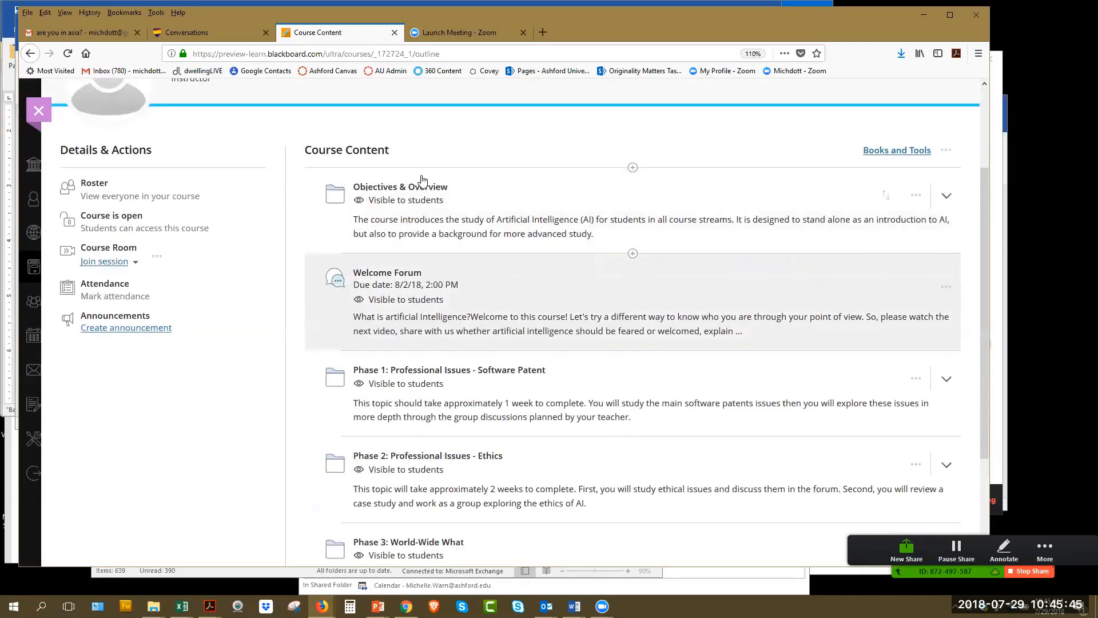
scroll(429, 360, down, 2)
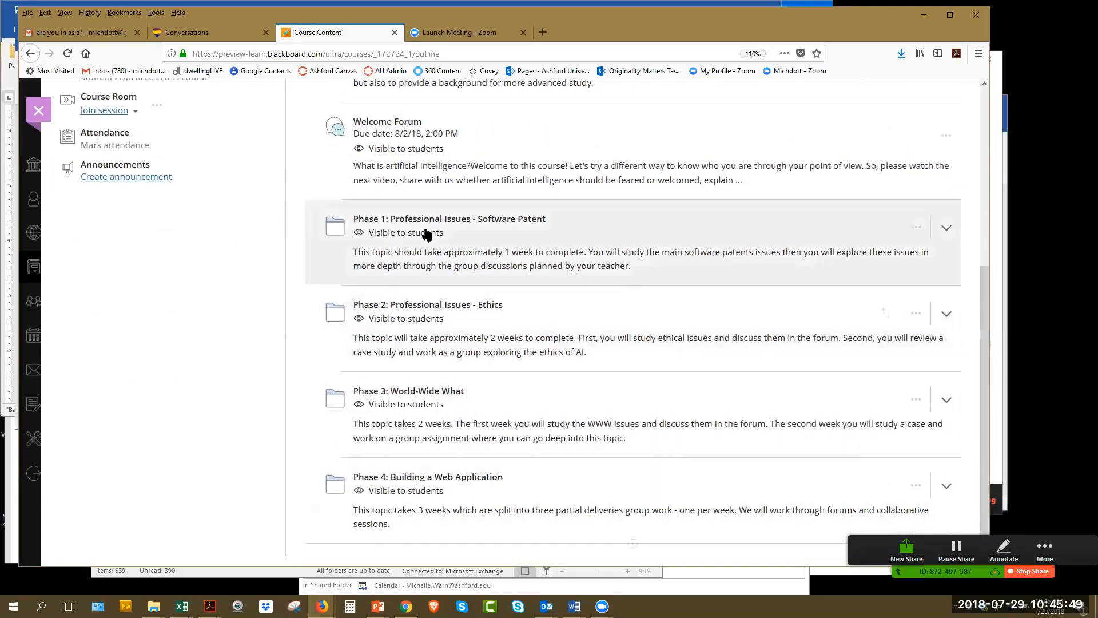
click(429, 222)
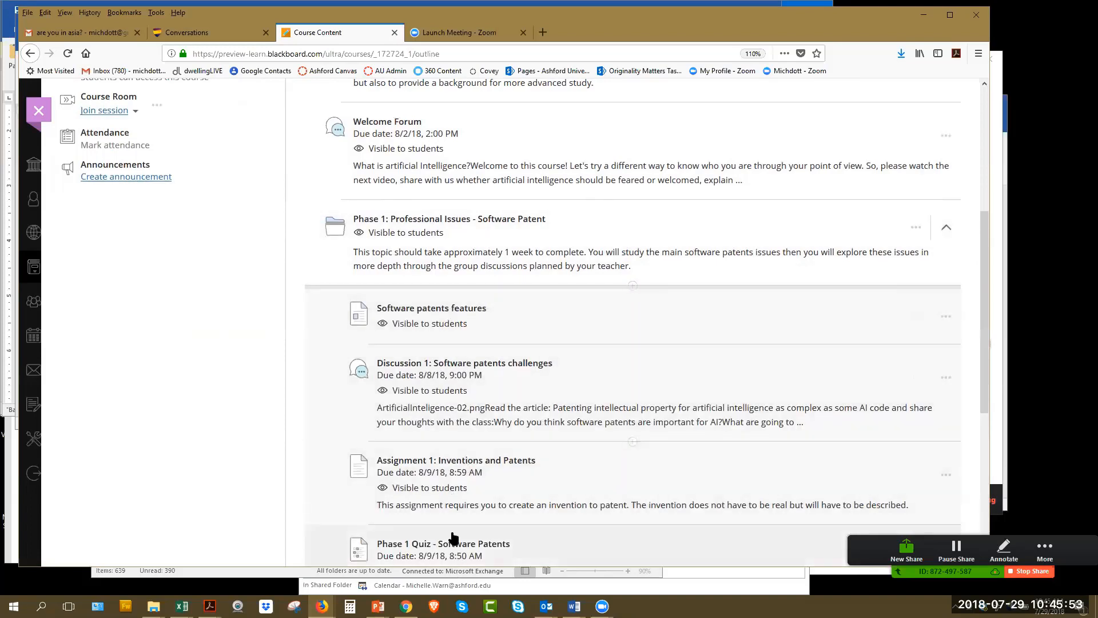
click(38, 122)
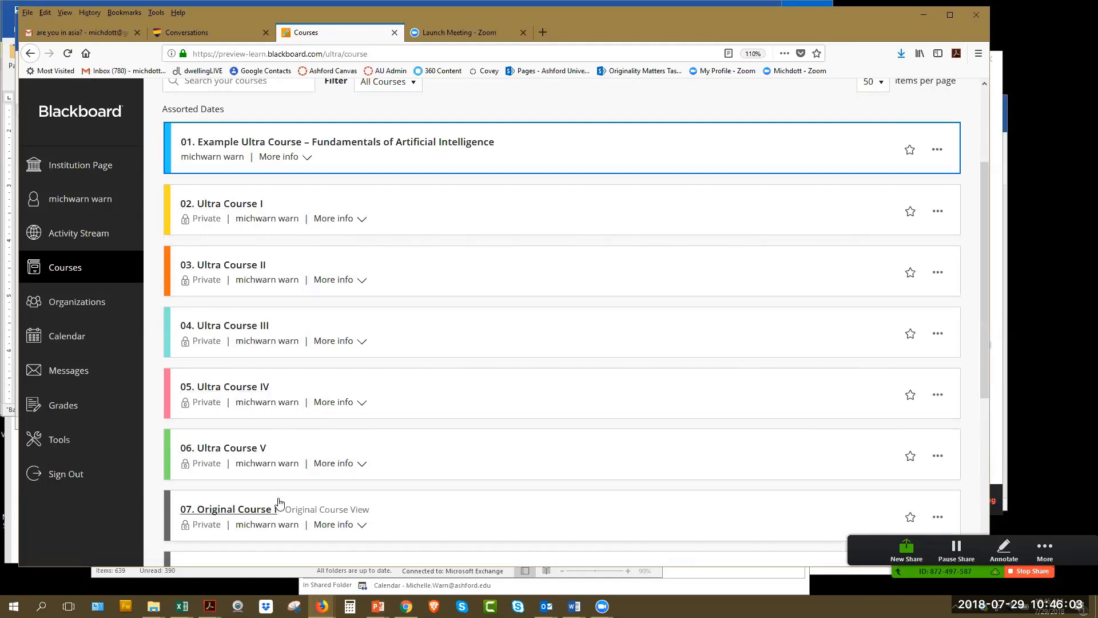
Step: Compare the available courses and view the Content area of 08. Original Course II, returning to the course list
scroll(380, 425, down, 2)
scroll(294, 373, up, 4)
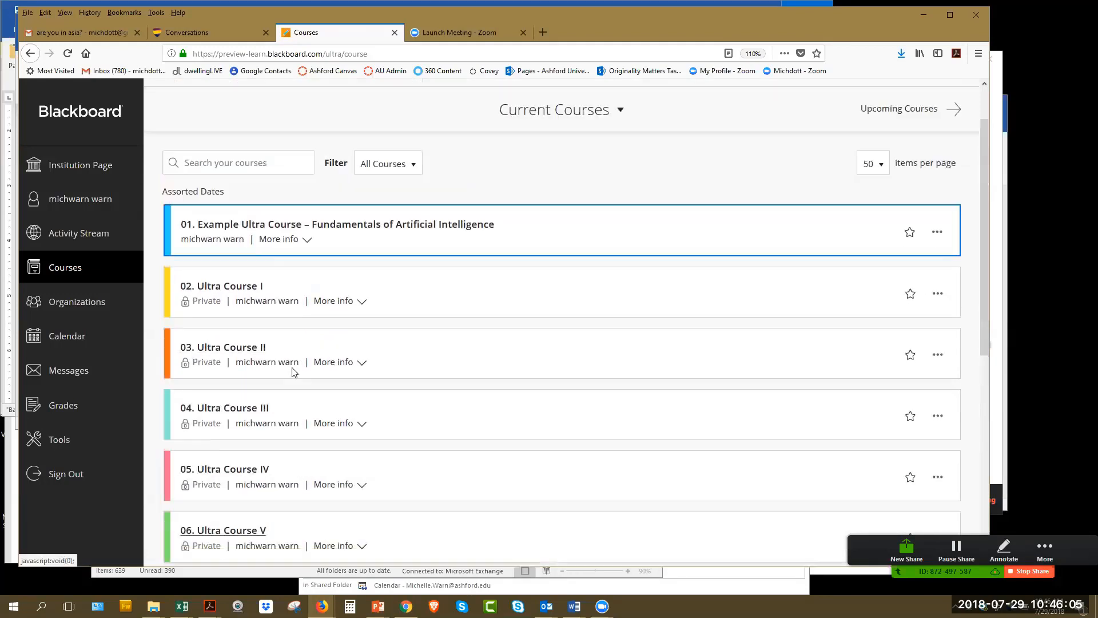
scroll(316, 319, down, 1)
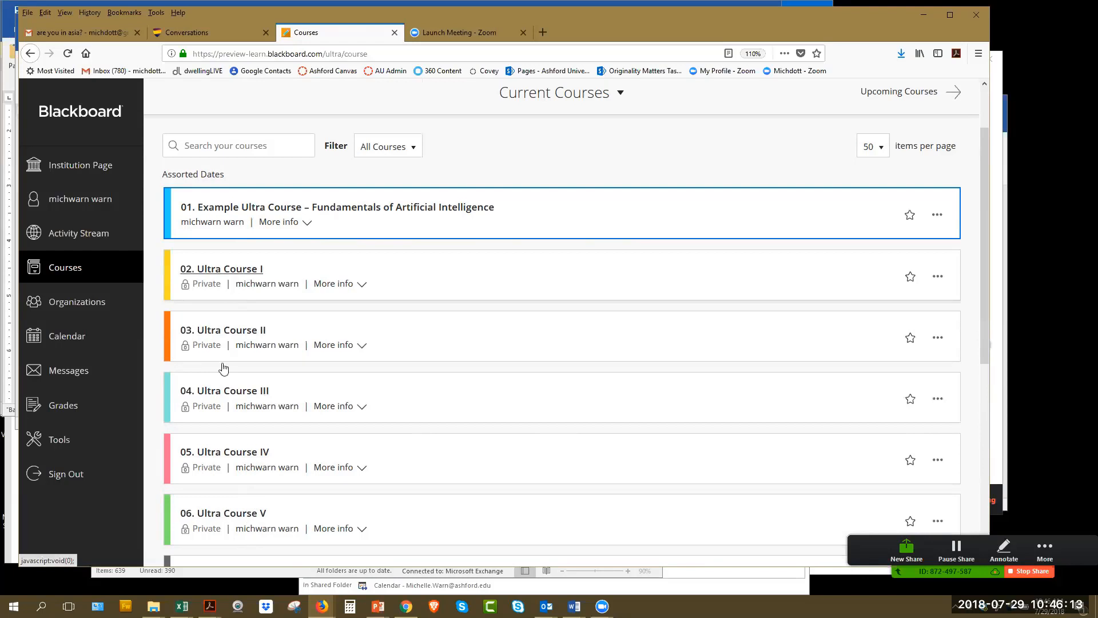
scroll(517, 370, down, 1)
scroll(517, 369, down, 6)
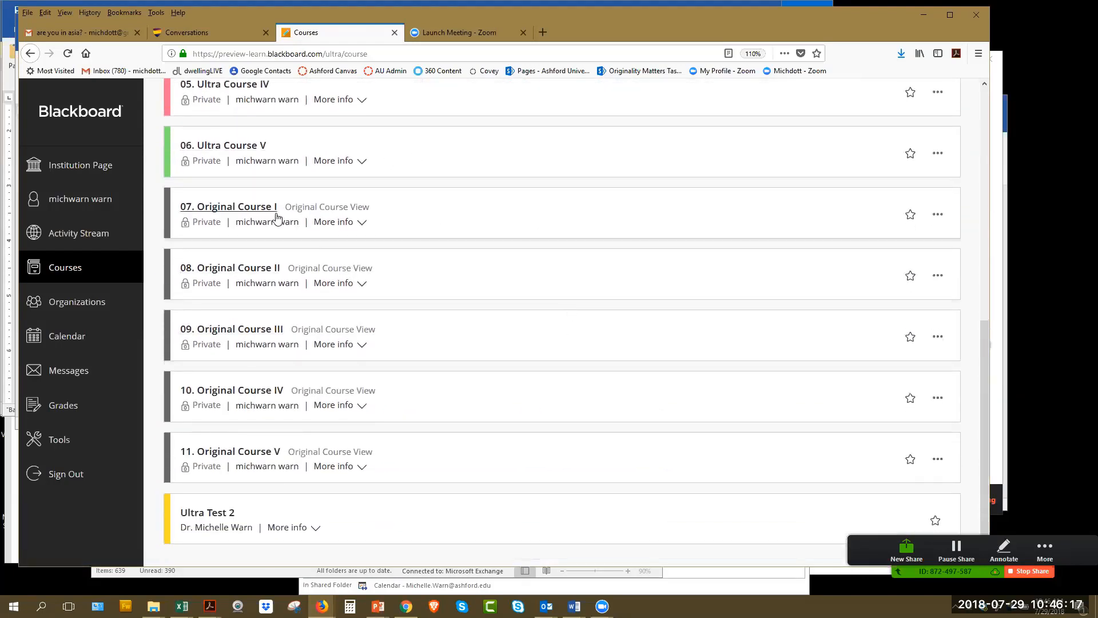
click(244, 268)
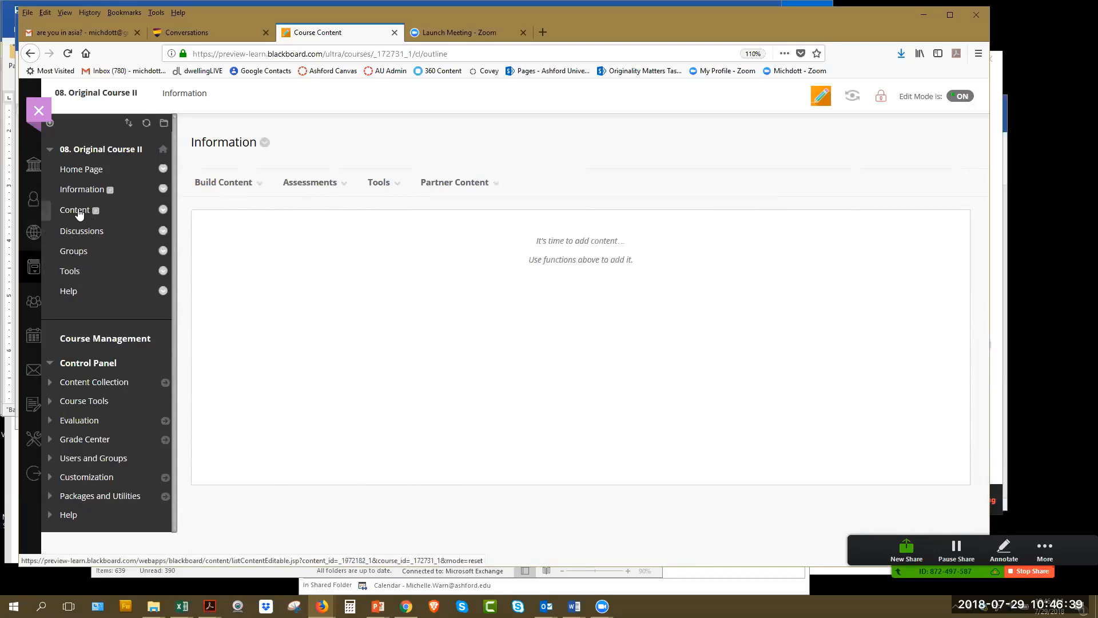
click(80, 210)
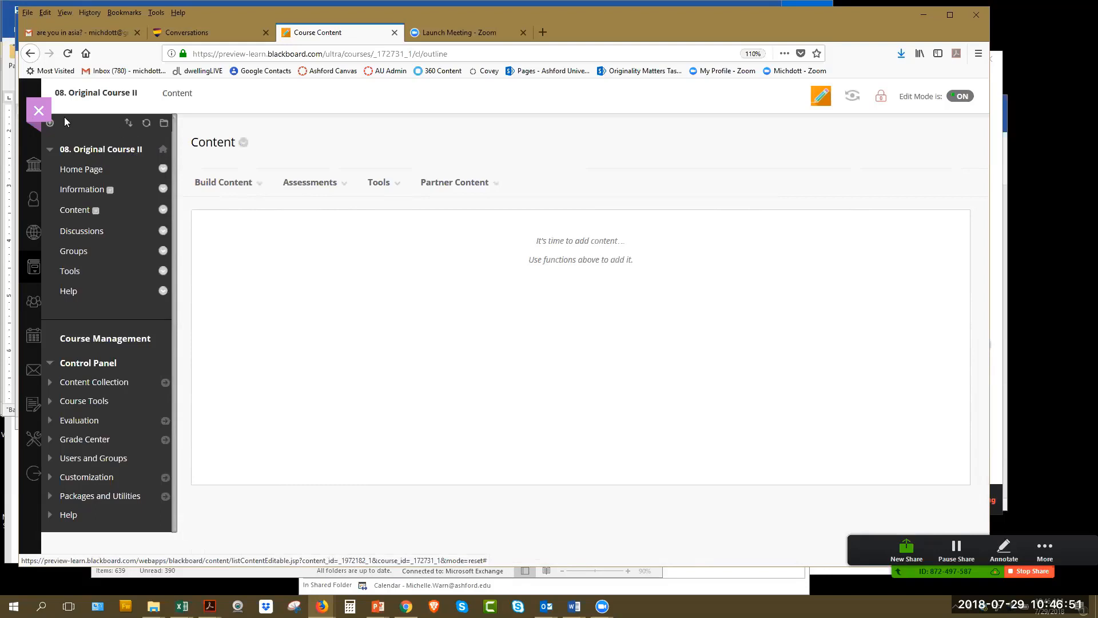
click(39, 111)
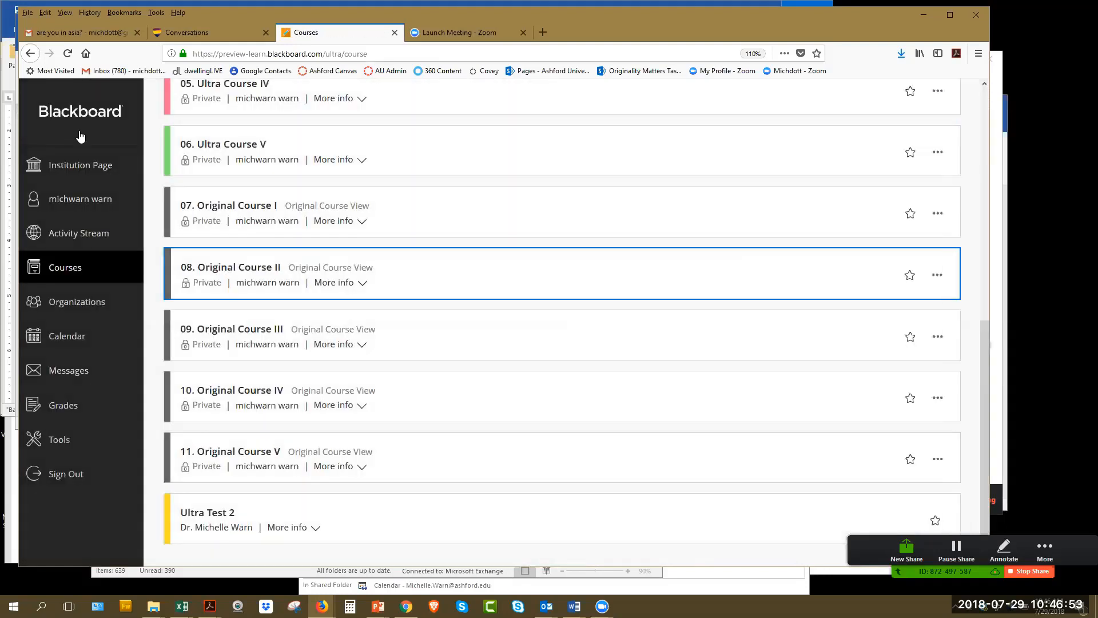
Step: Open the course 02. Ultra Course I at its content creation options
scroll(385, 214, up, 5)
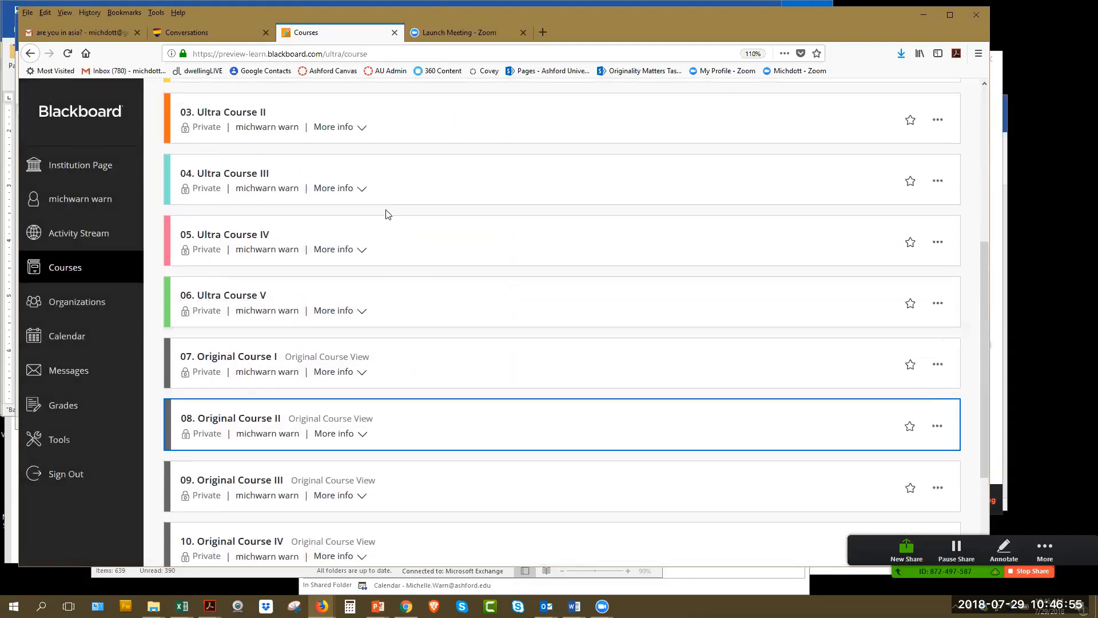
scroll(294, 175, up, 5)
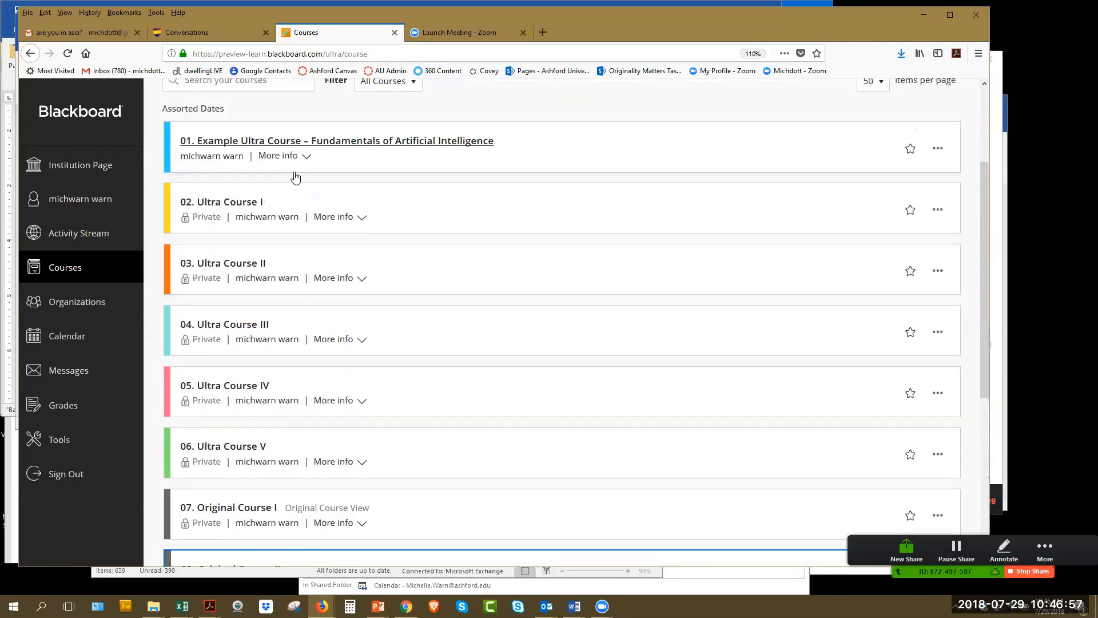
click(240, 203)
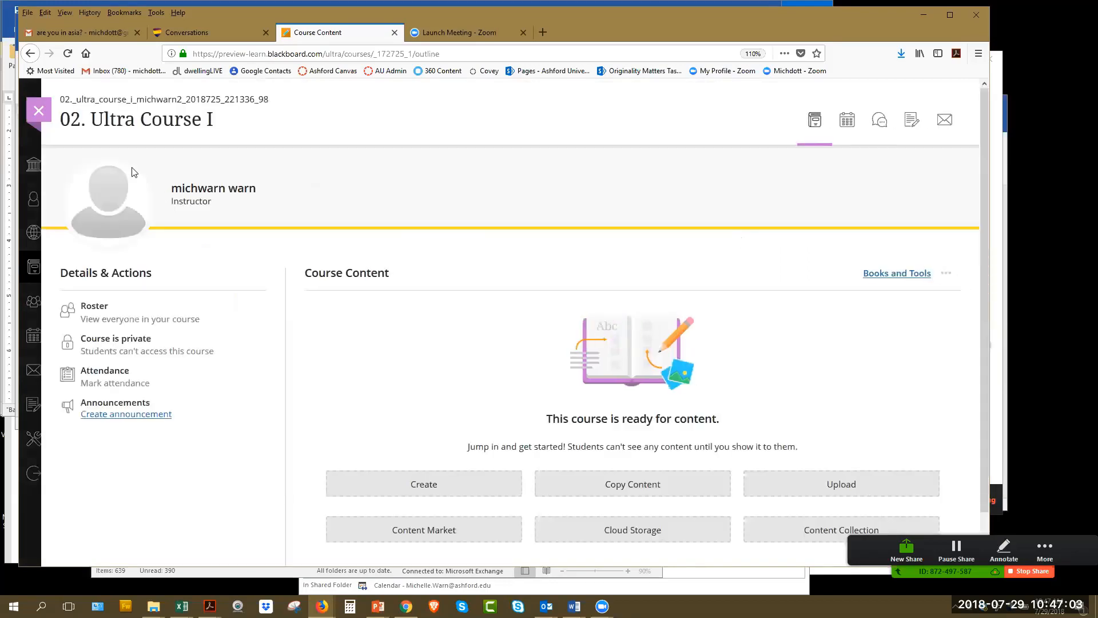
click(40, 112)
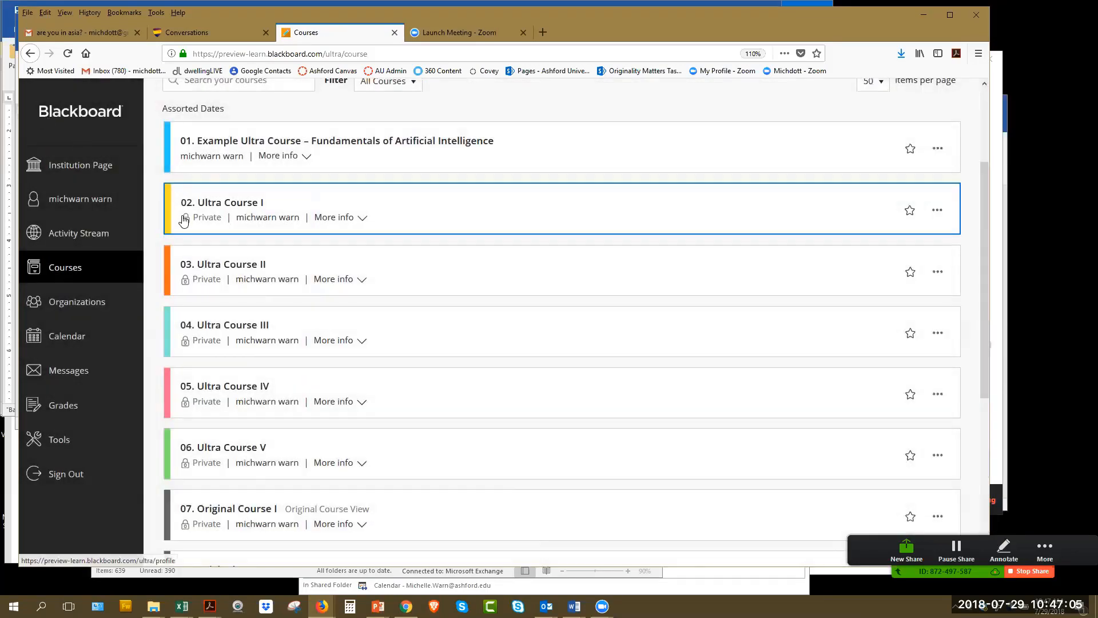
click(238, 205)
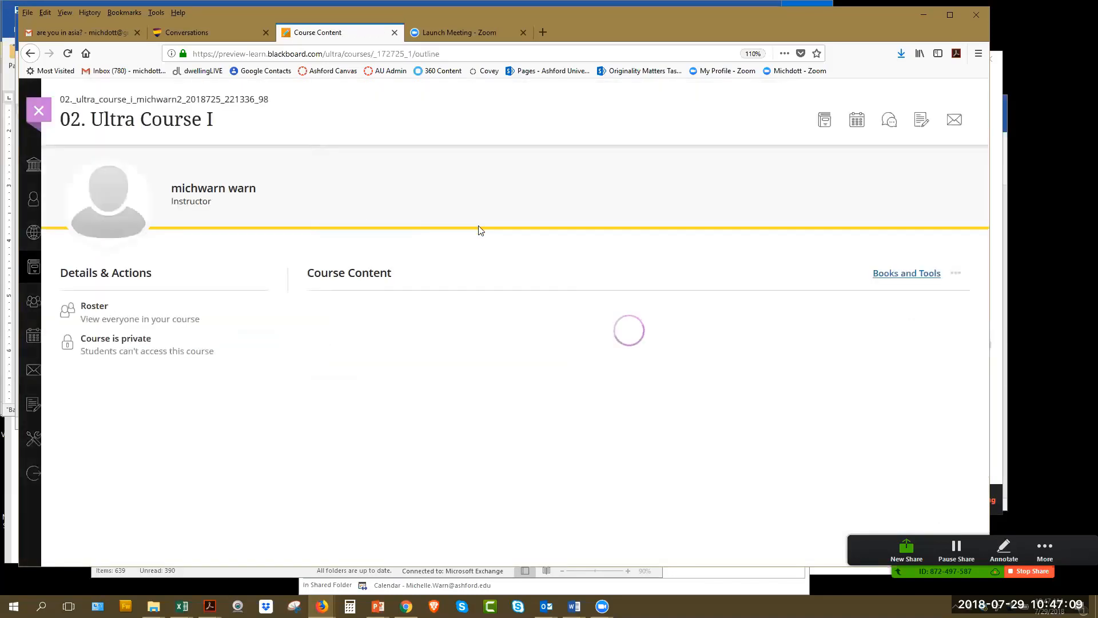
scroll(512, 252, down, 1)
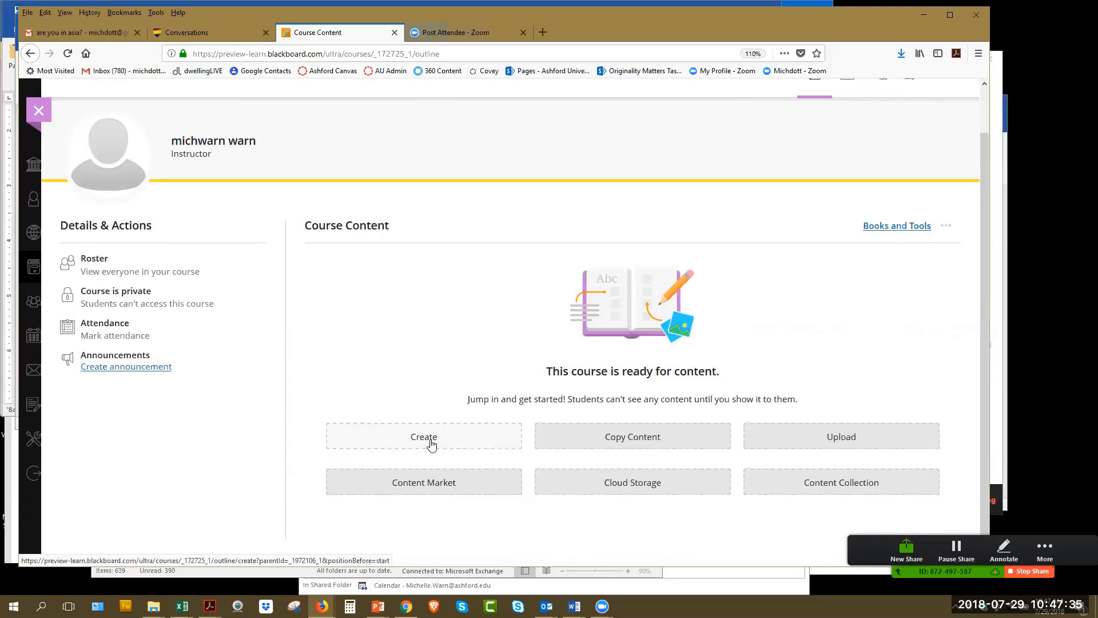
Step: Create a new document in the course content and title it "Course Description"
click(430, 439)
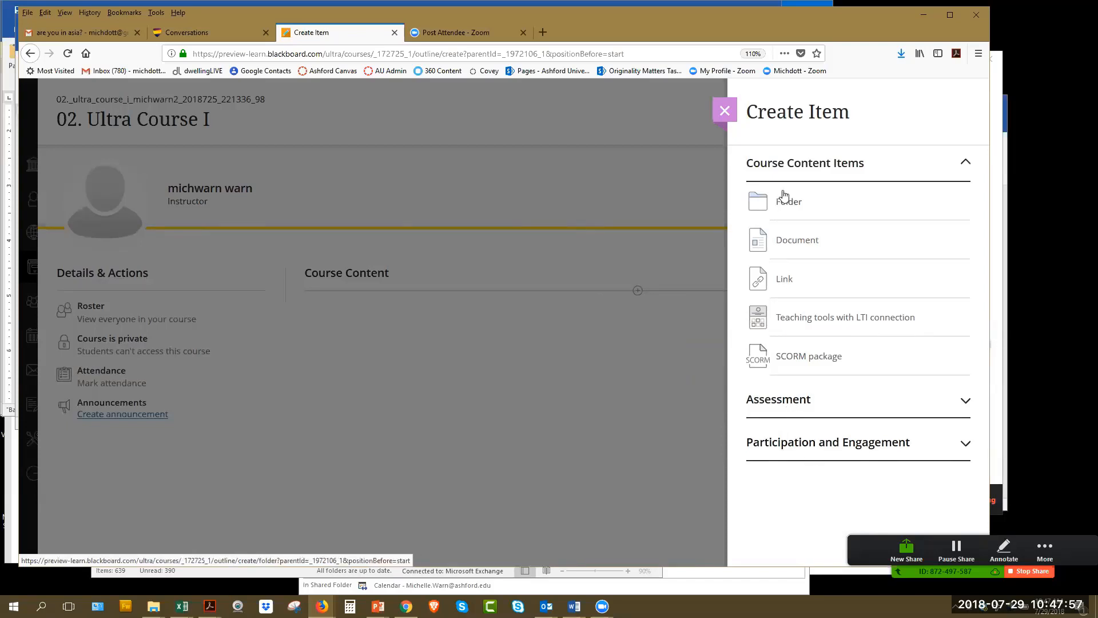
click(794, 245)
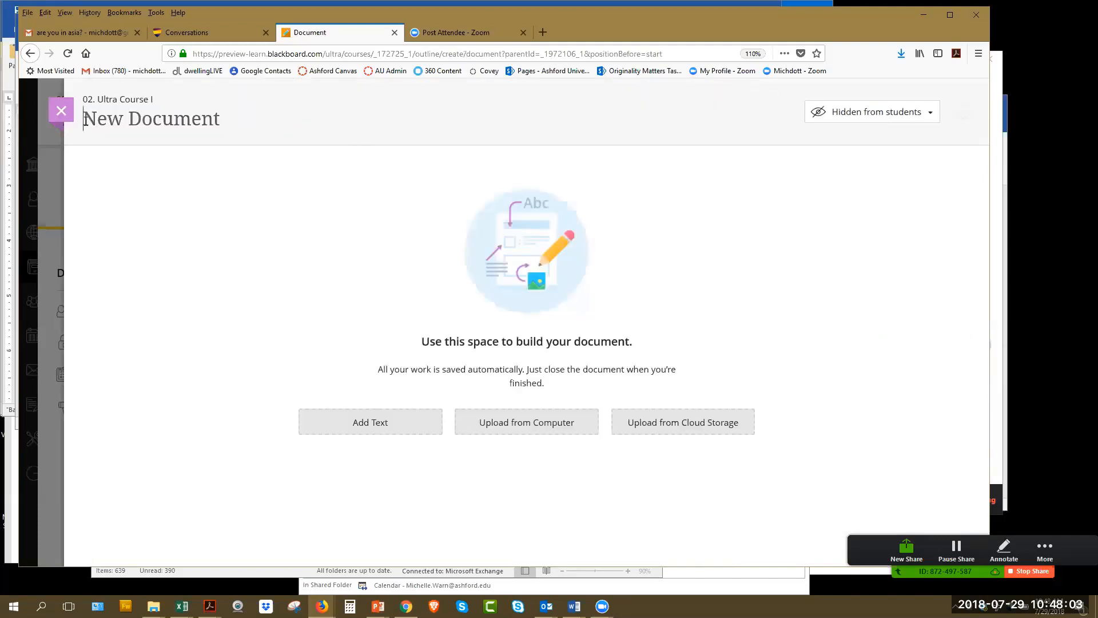
click(168, 118)
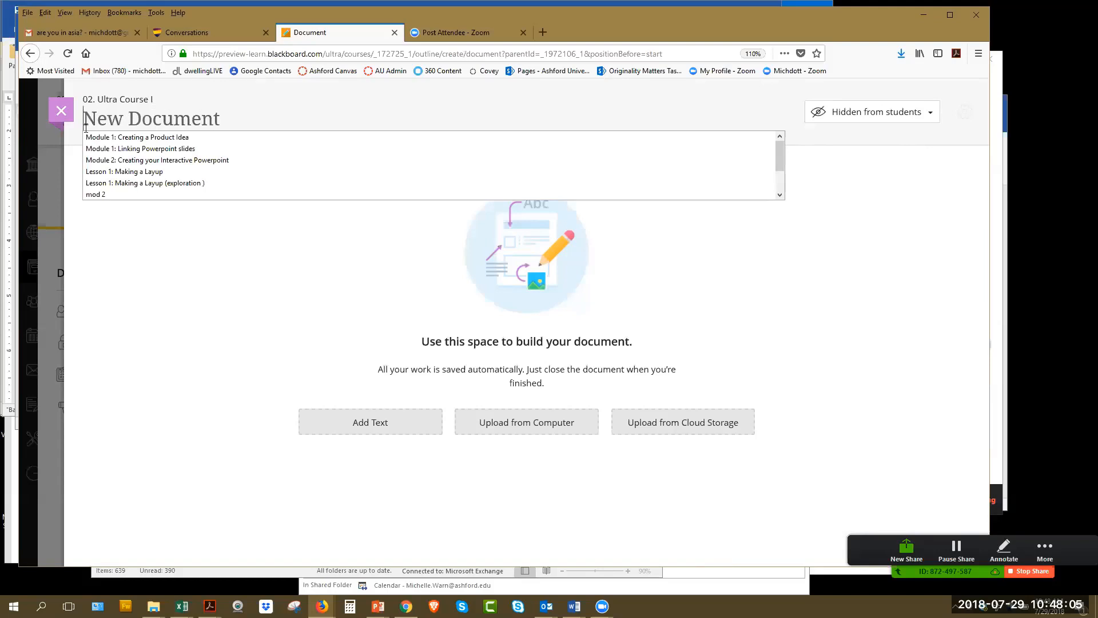
text(C)
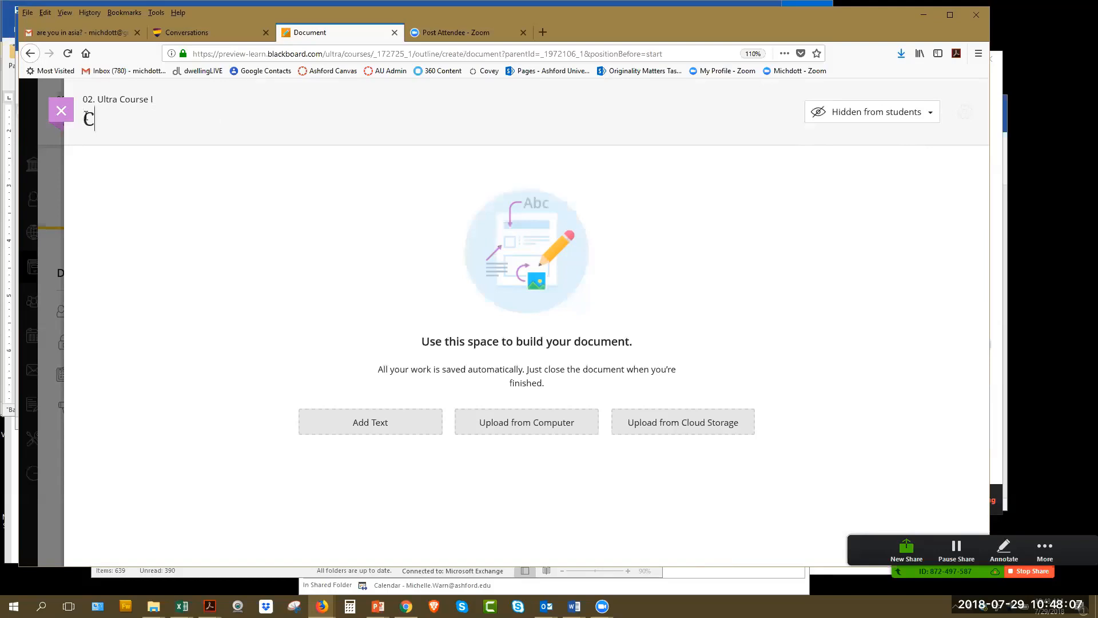
text(ourse Description)
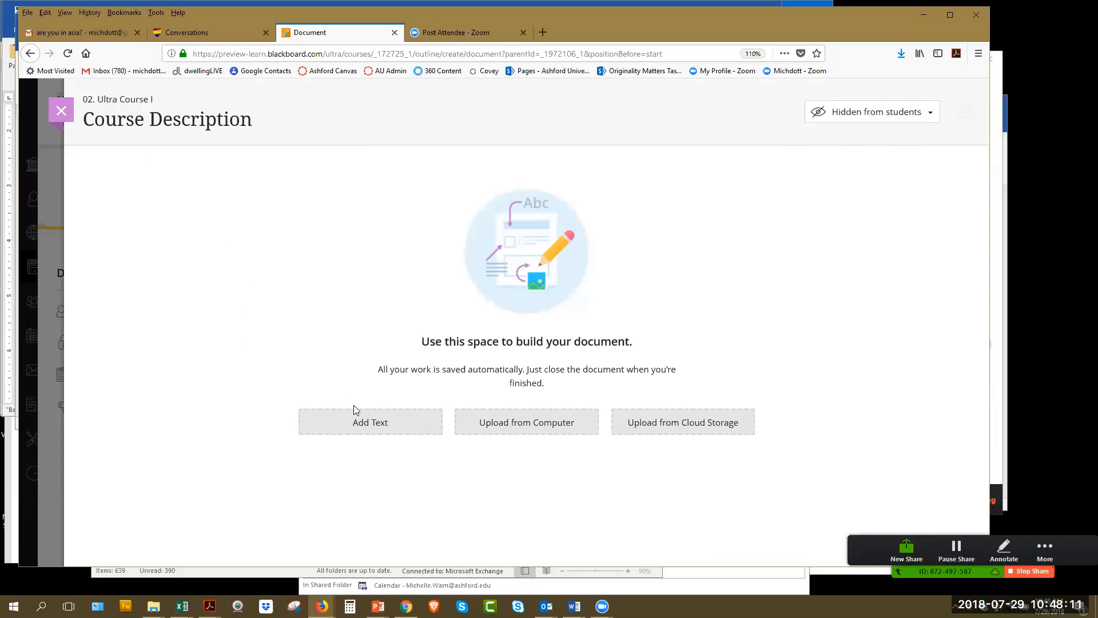
Step: Add a text block reading "Here is my course description and" with "Learning Outcomes" below it, correcting the spelling of "description"
click(378, 425)
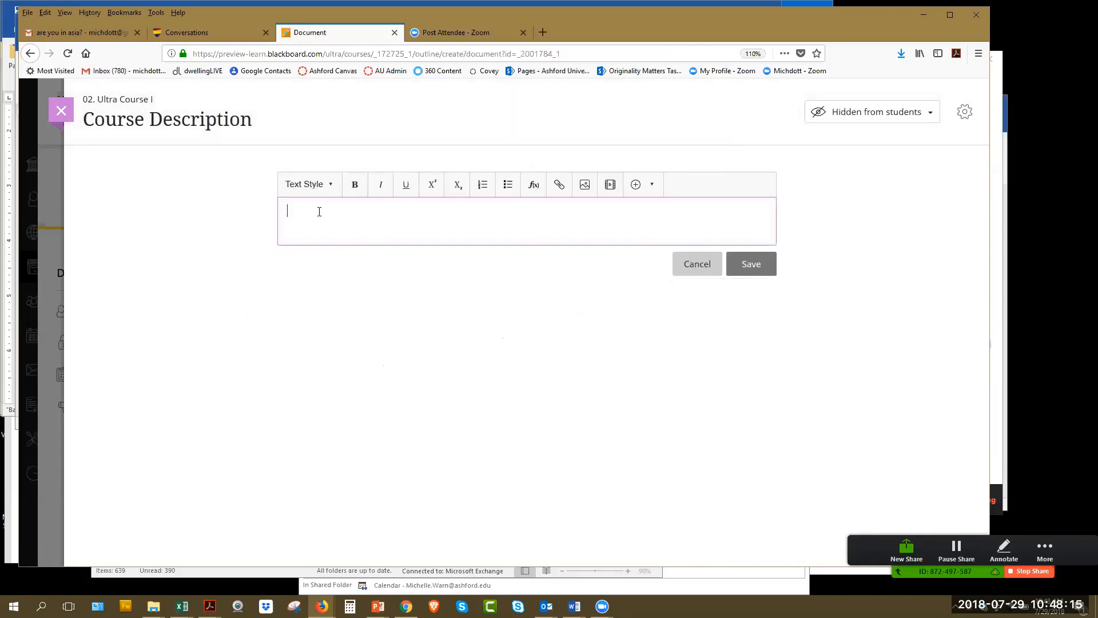
text(Here ix)
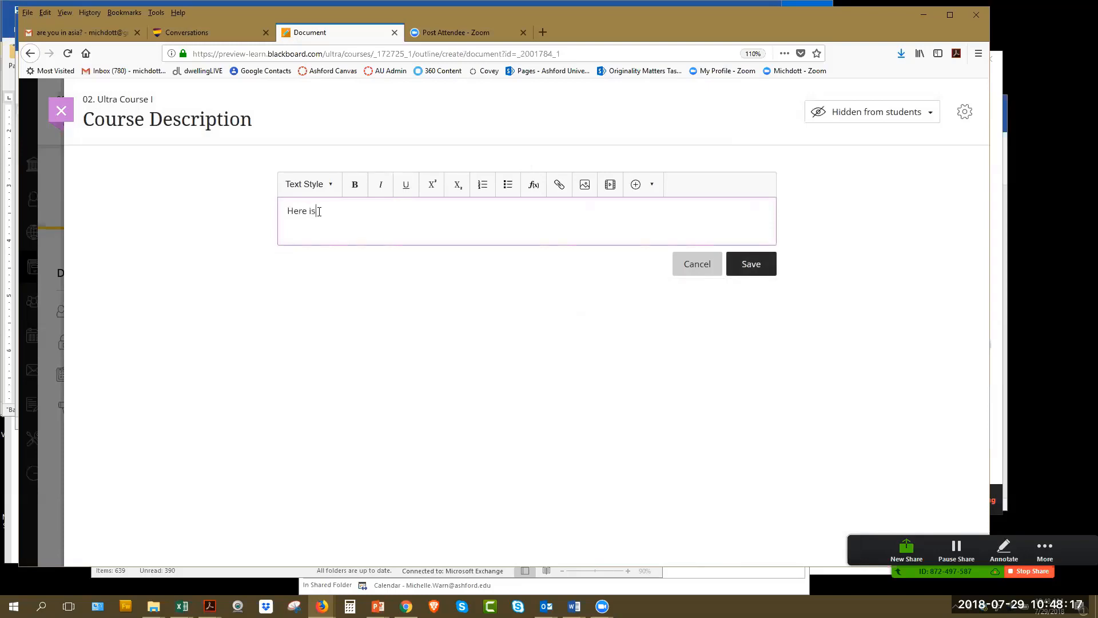
text( my course descriiption )
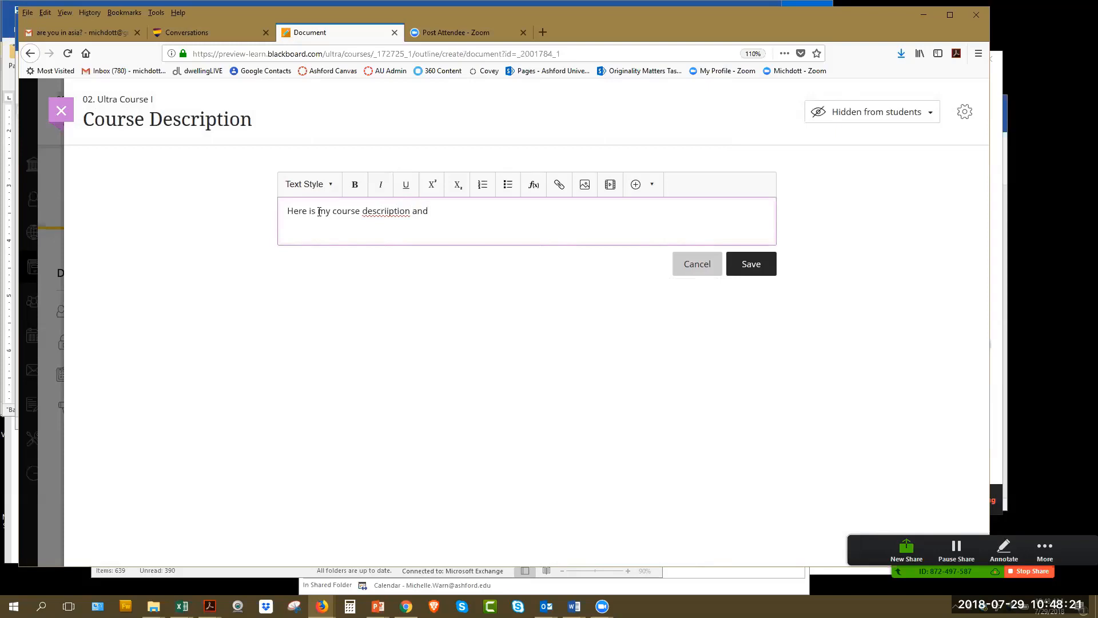
text(and)
key(Return)
text(Lear)
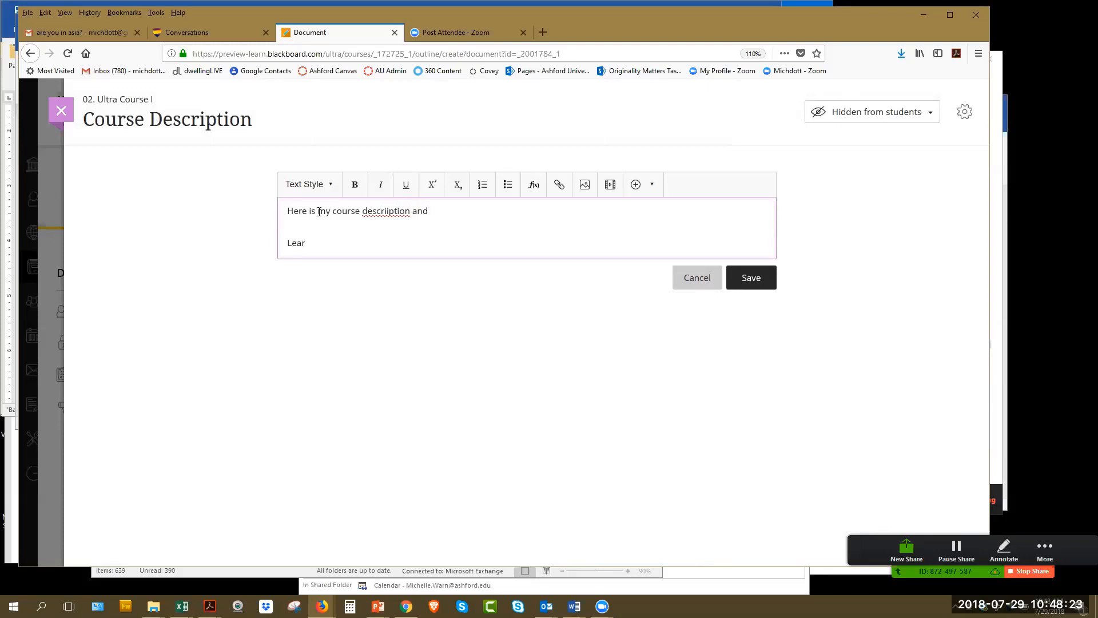
text(ning Outcomes)
right_click(390, 210)
click(418, 218)
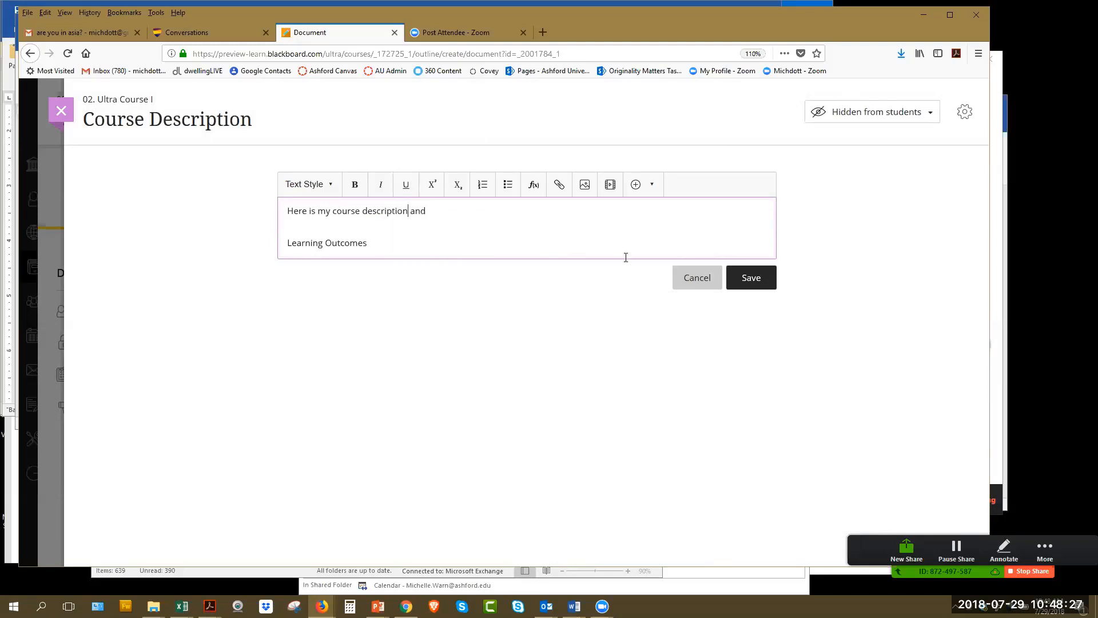
Step: Save the text block and make the Course Description document visible to students
click(756, 281)
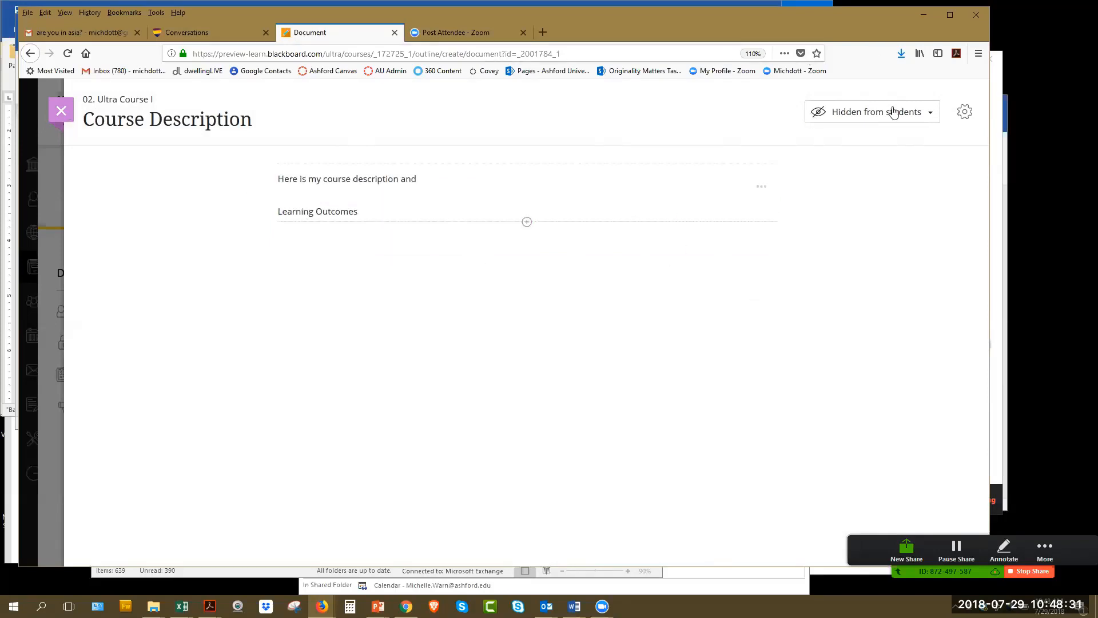
click(933, 116)
click(886, 139)
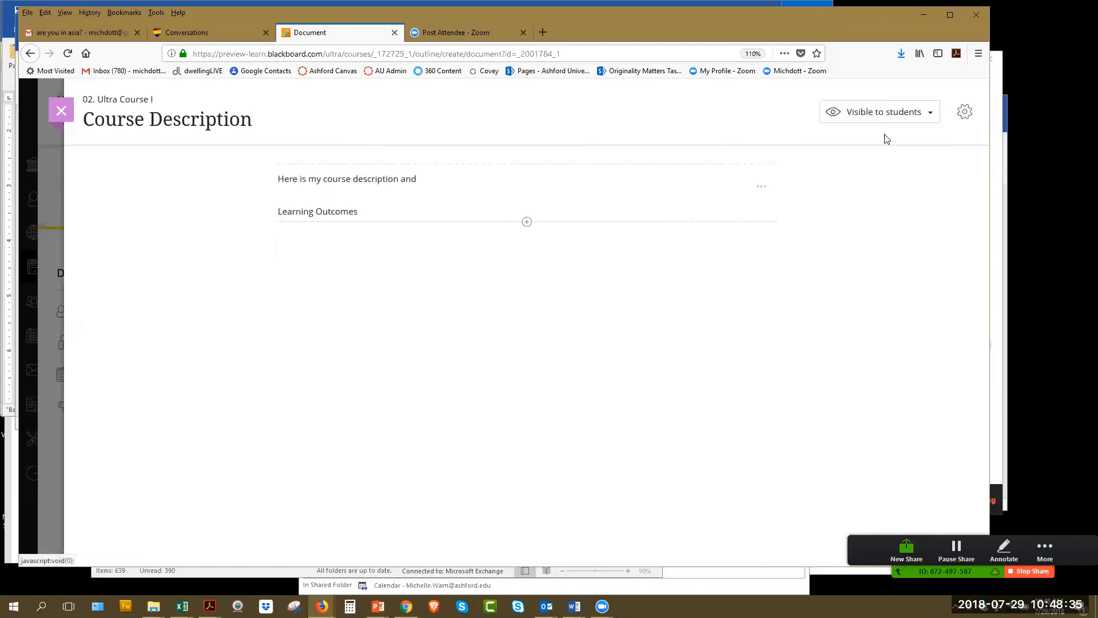
Step: Close the Course Description document and create a folder below it titled "Module 1: Name of my module"
click(61, 112)
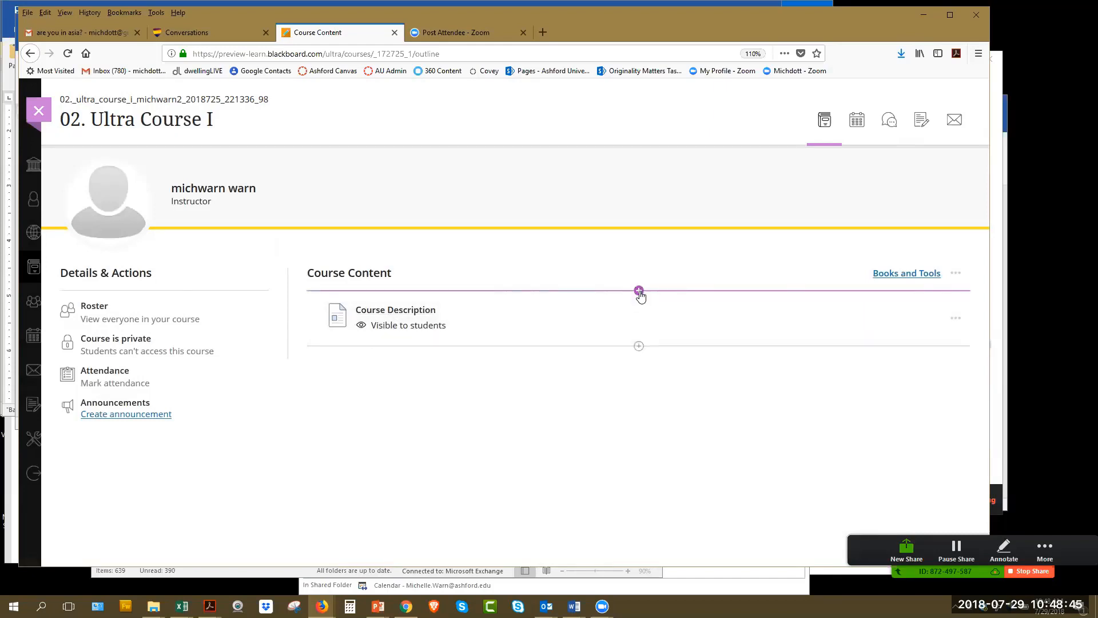
click(639, 346)
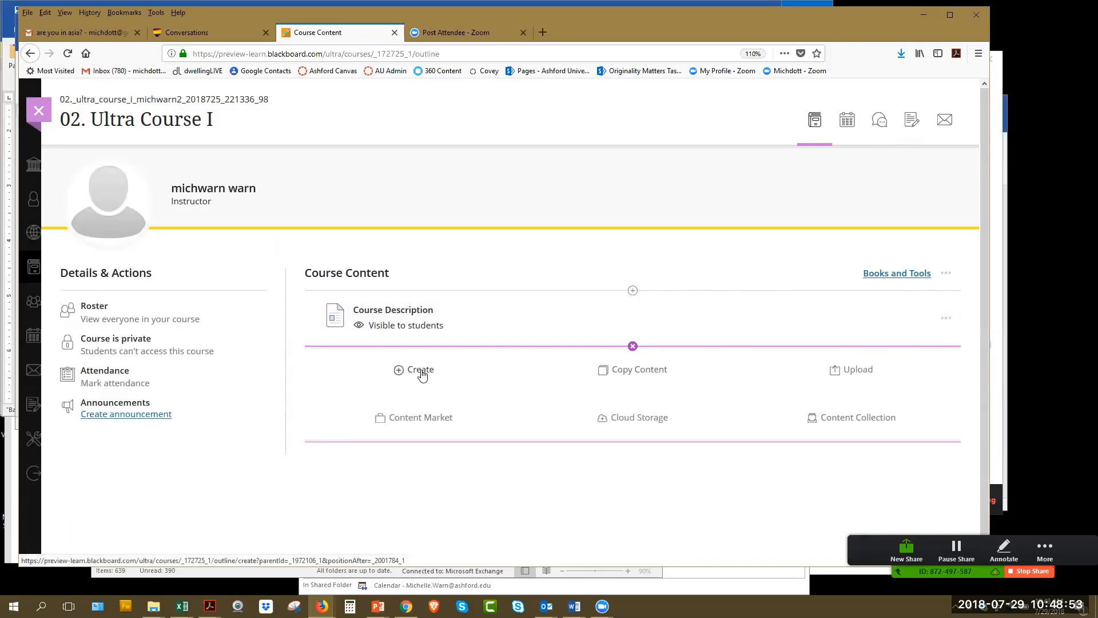
click(422, 372)
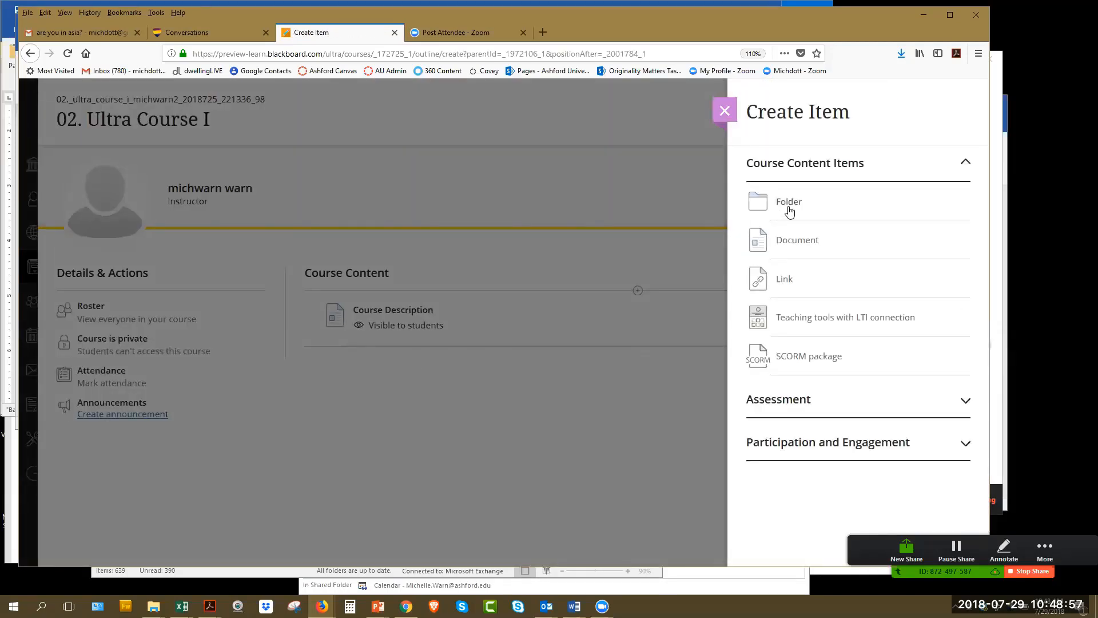
click(795, 203)
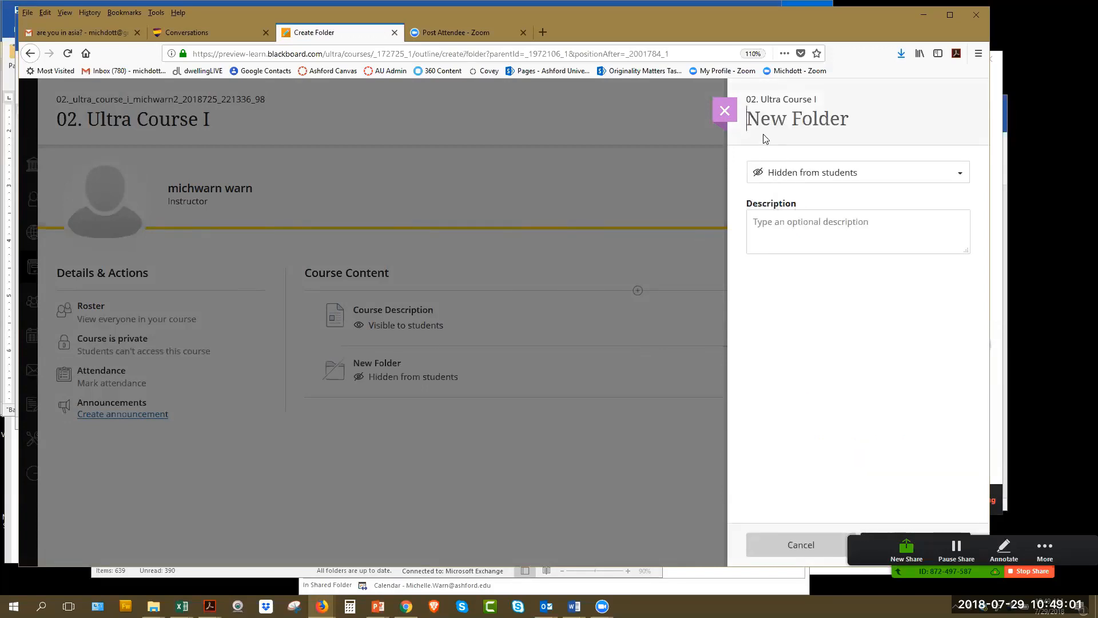
text(Modul)
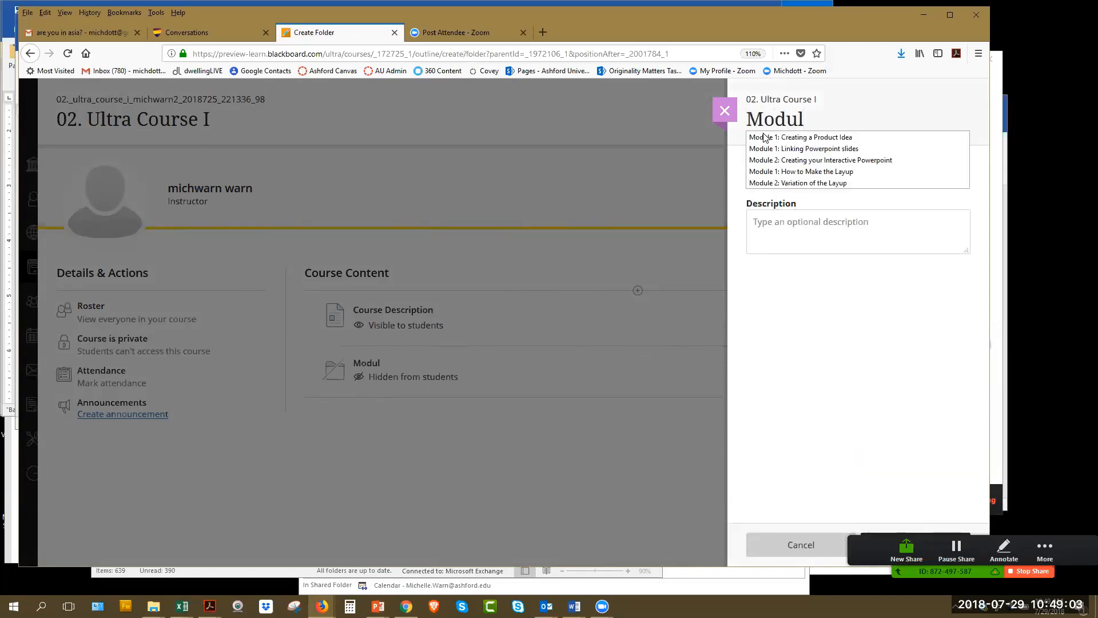
text(e 1: )
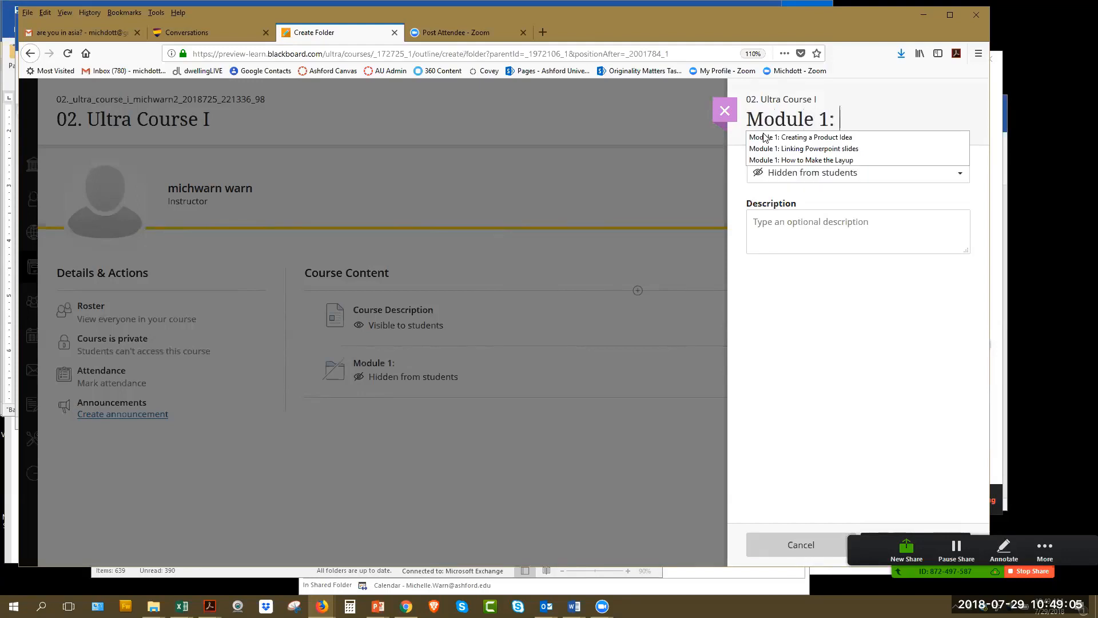
text(Name of my )
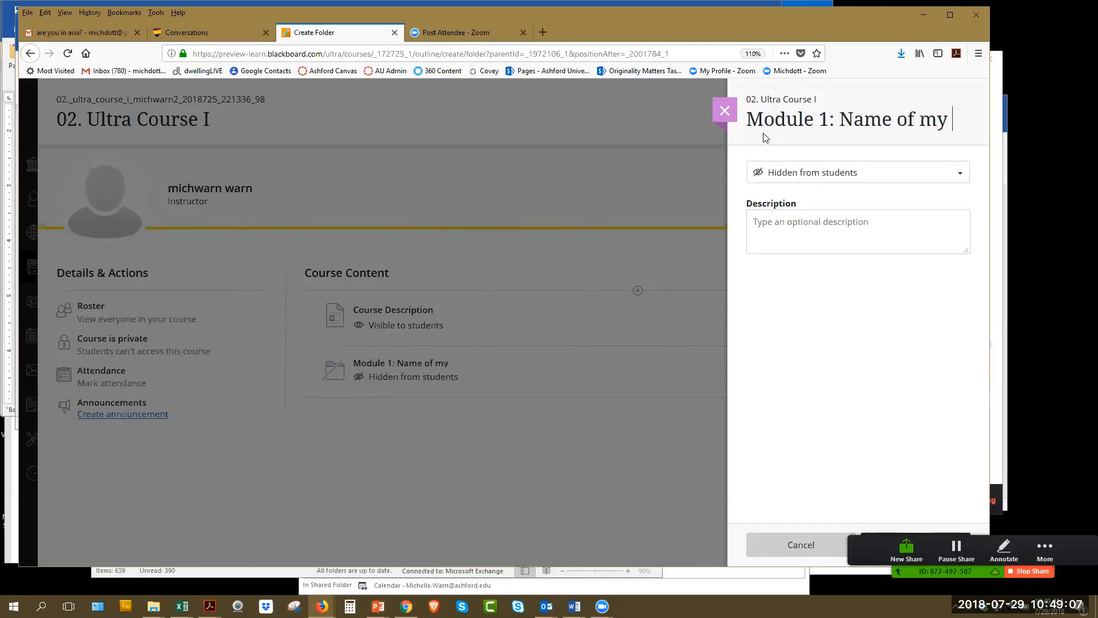
text(module)
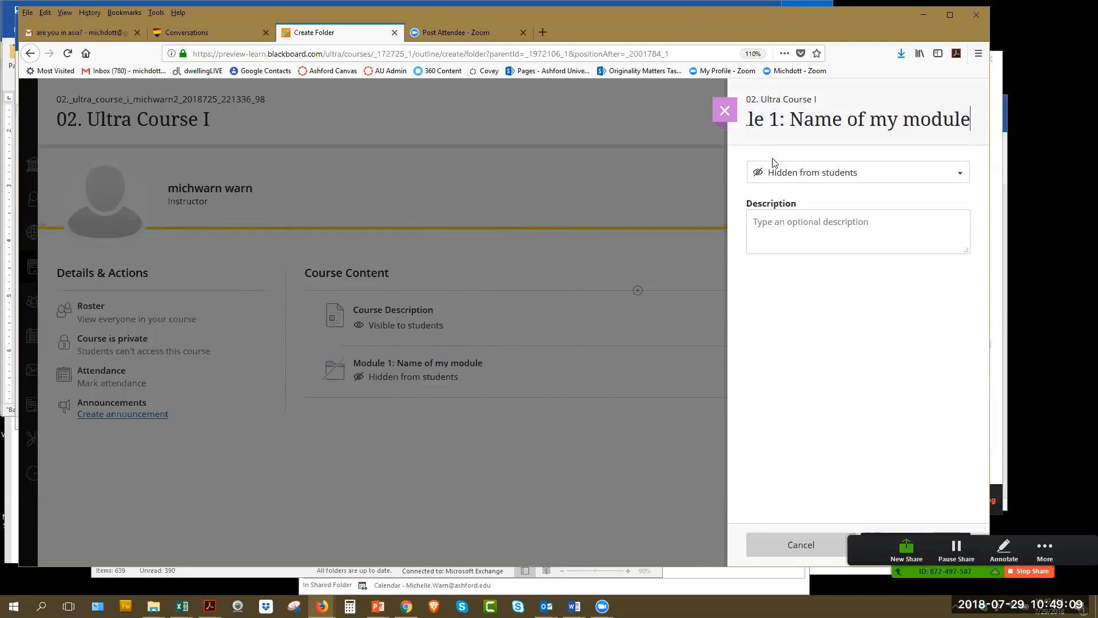
Step: Make the module folder visible to students, describe it as "In this module you will ..." and save it
click(777, 178)
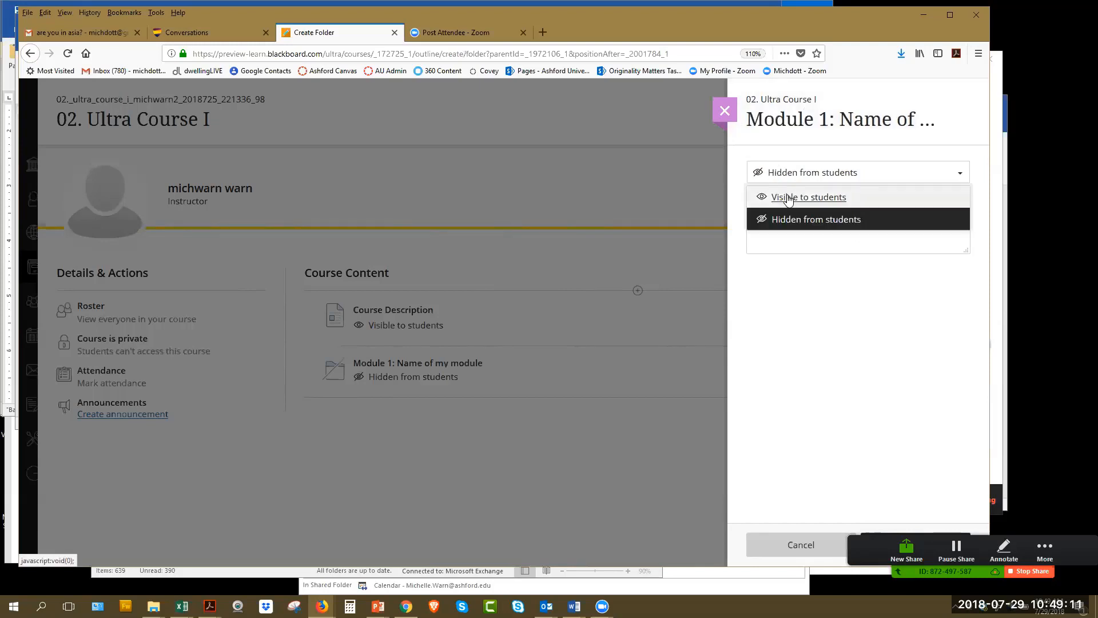
click(788, 197)
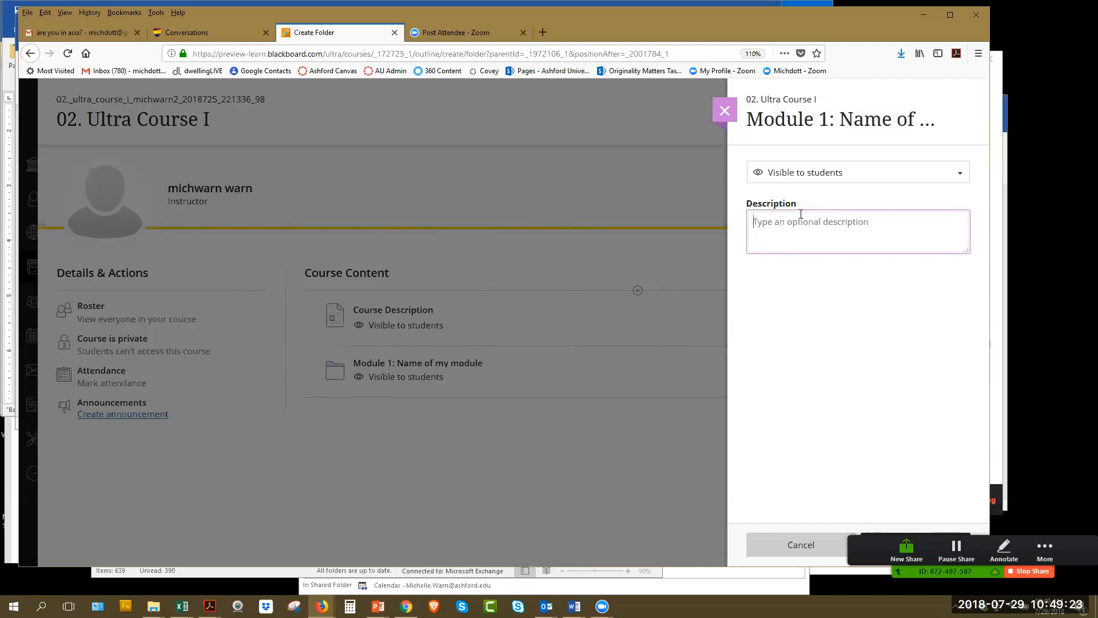
text(T)
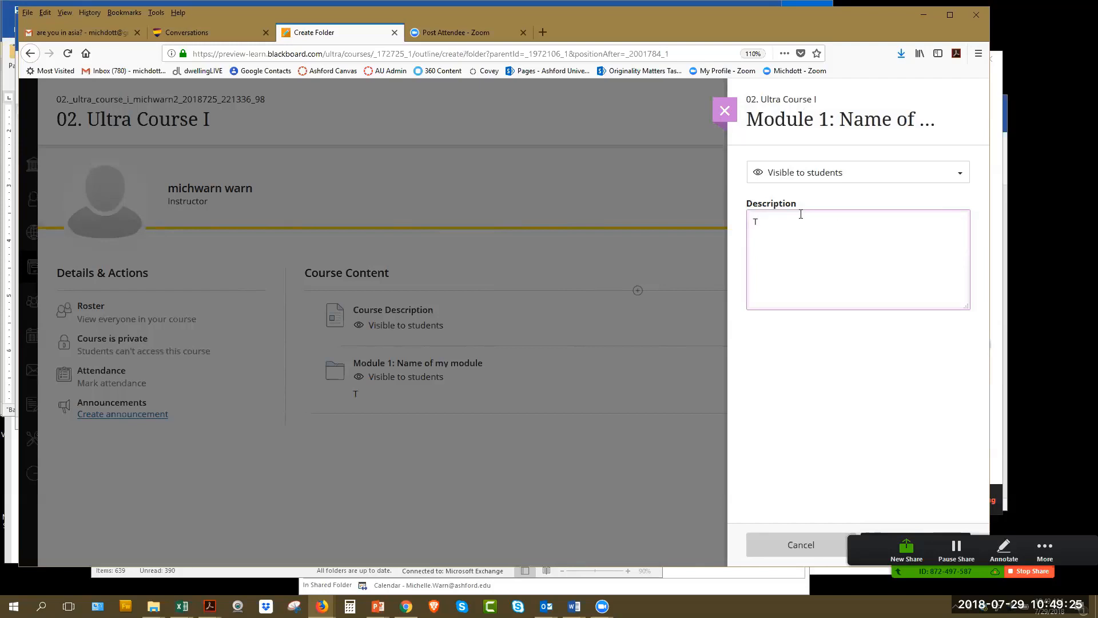
text(n this module you will )
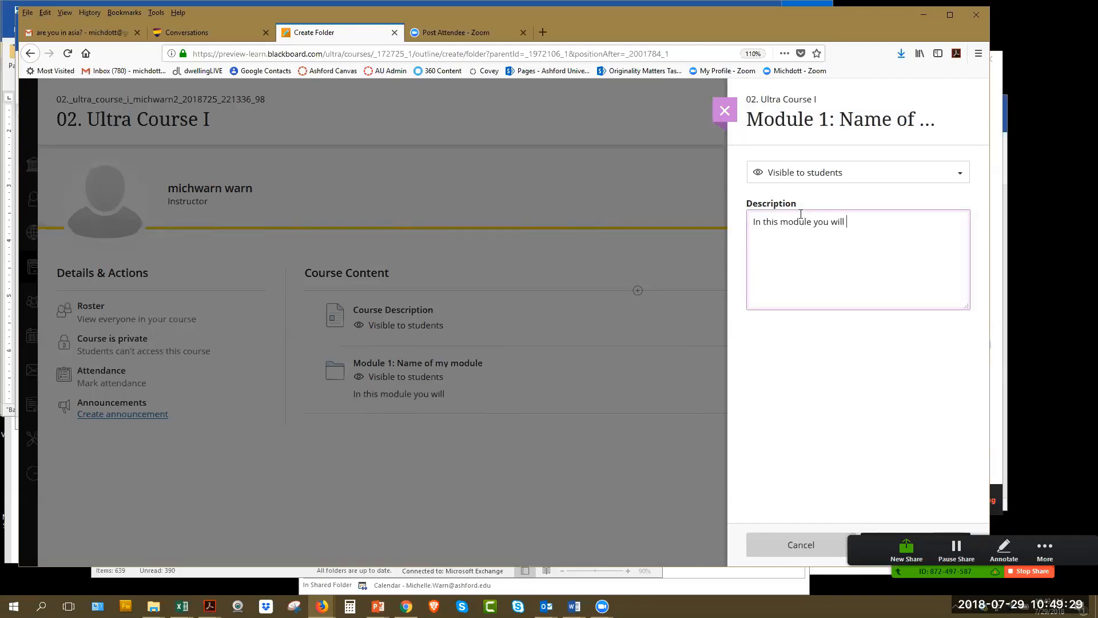
text(...)
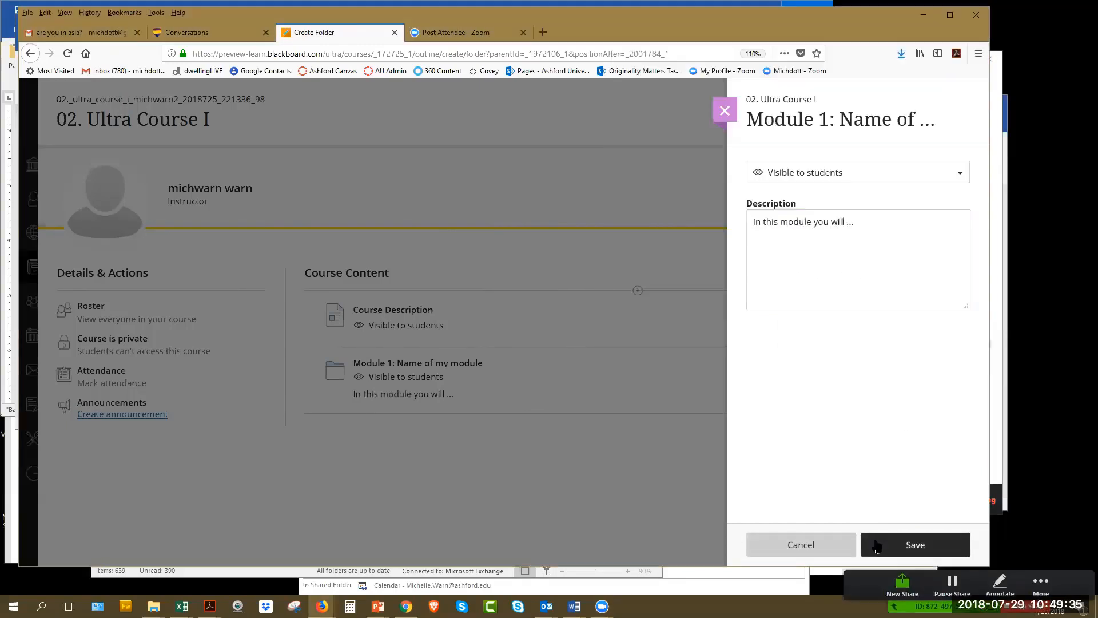
click(914, 545)
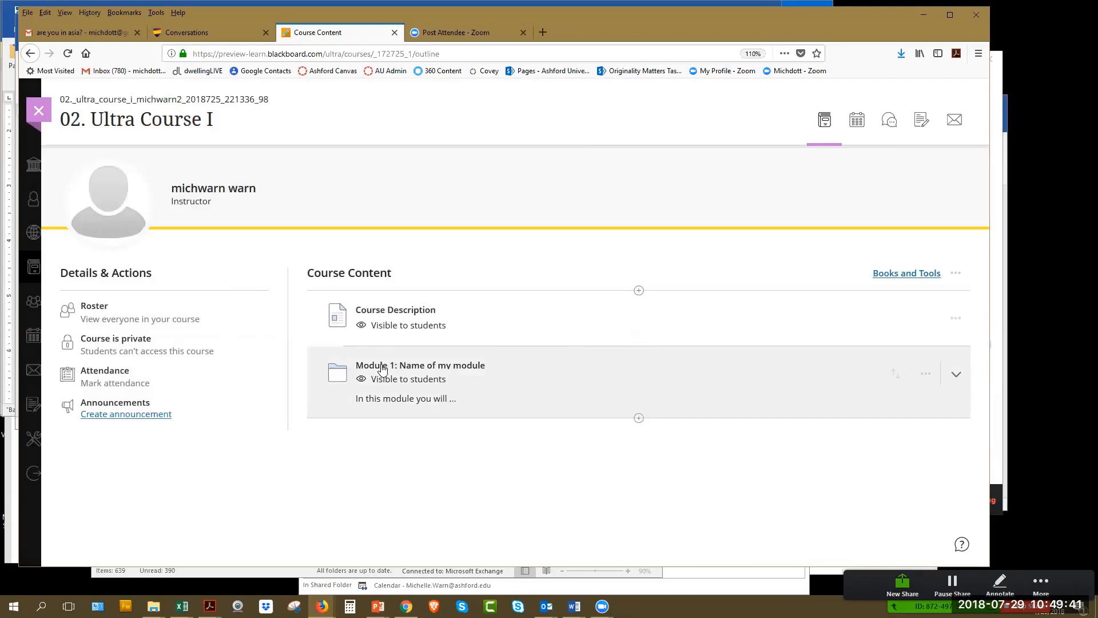
Step: Create a document inside the Module 1 folder and add a text block beginning with "Module 1 full description"
click(383, 369)
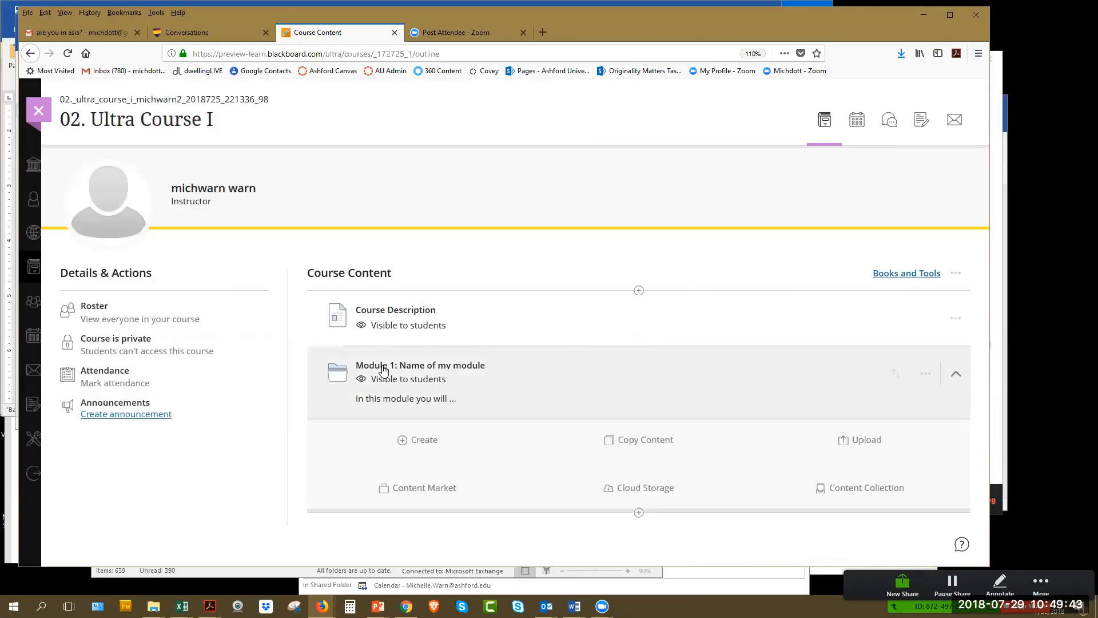
click(425, 442)
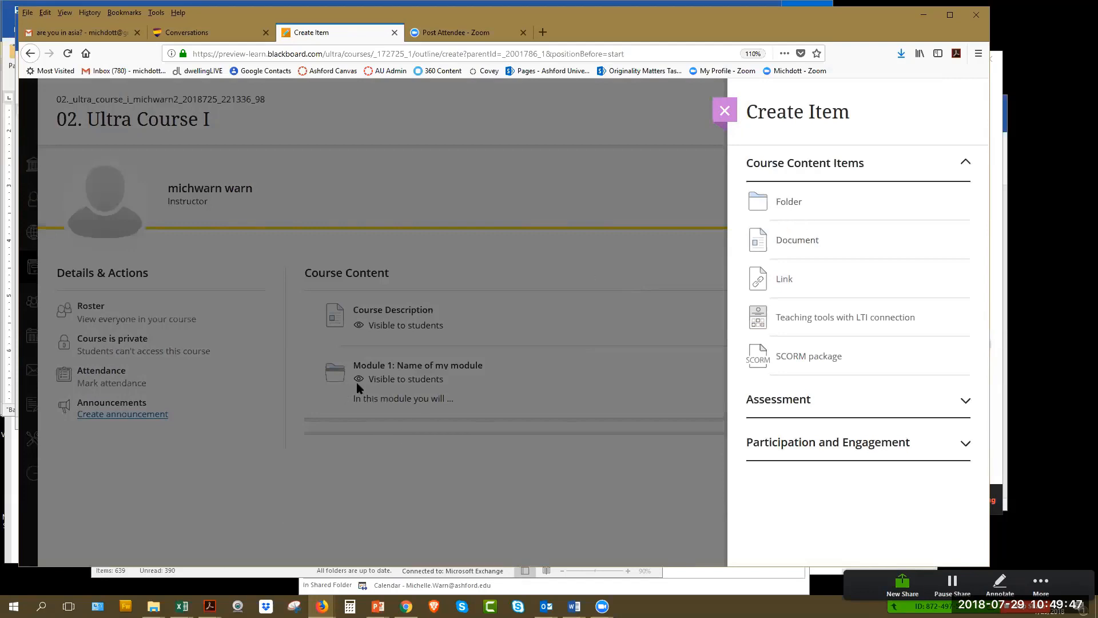
click(780, 240)
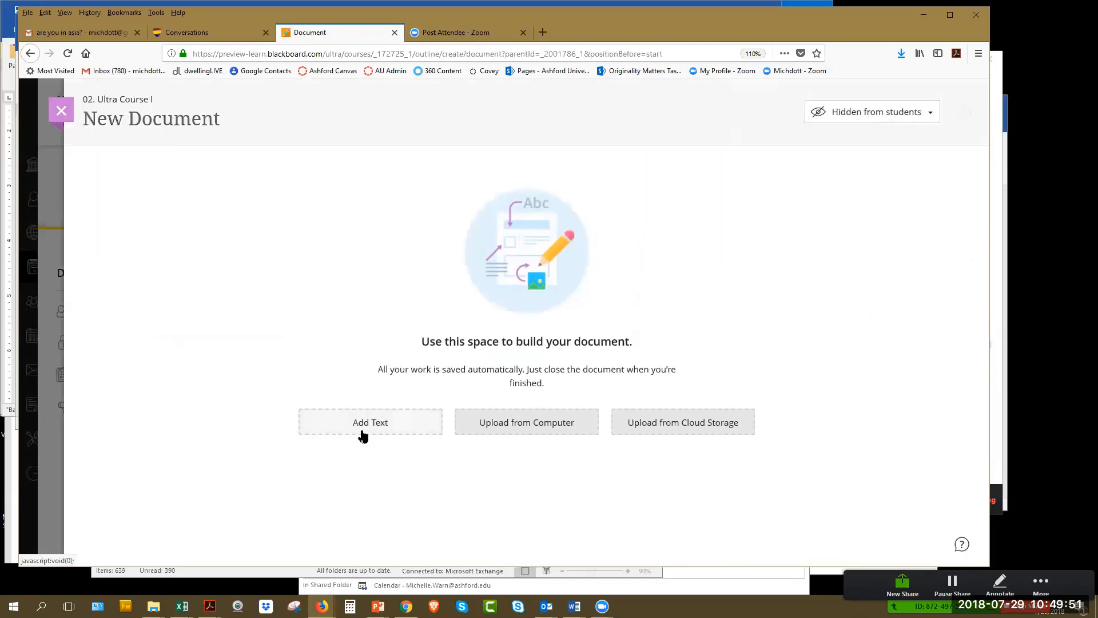
click(363, 426)
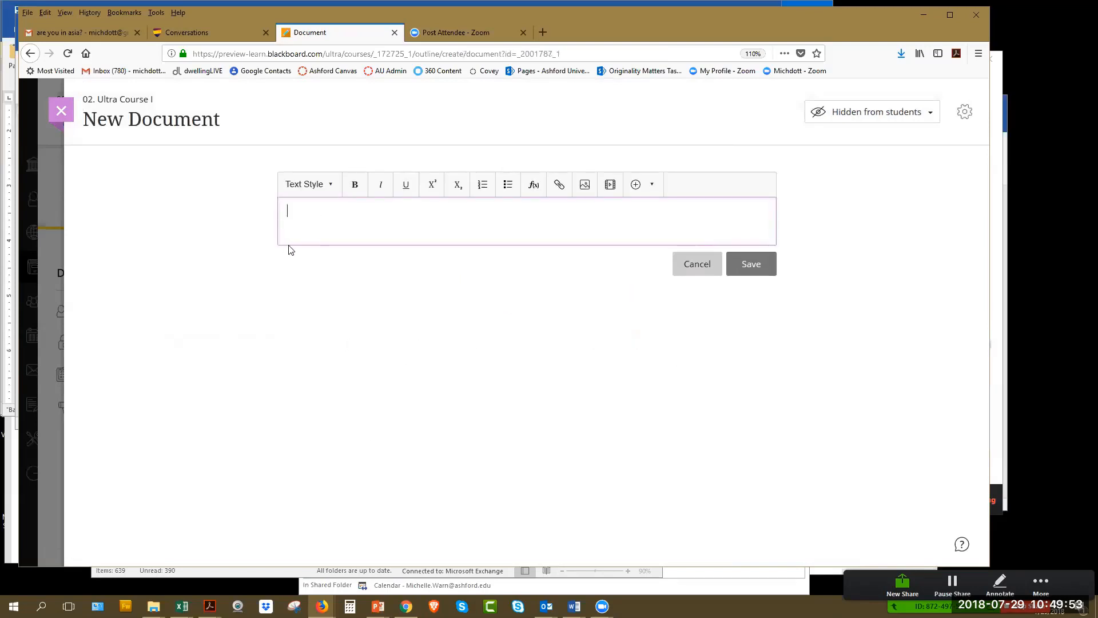
text(Mou)
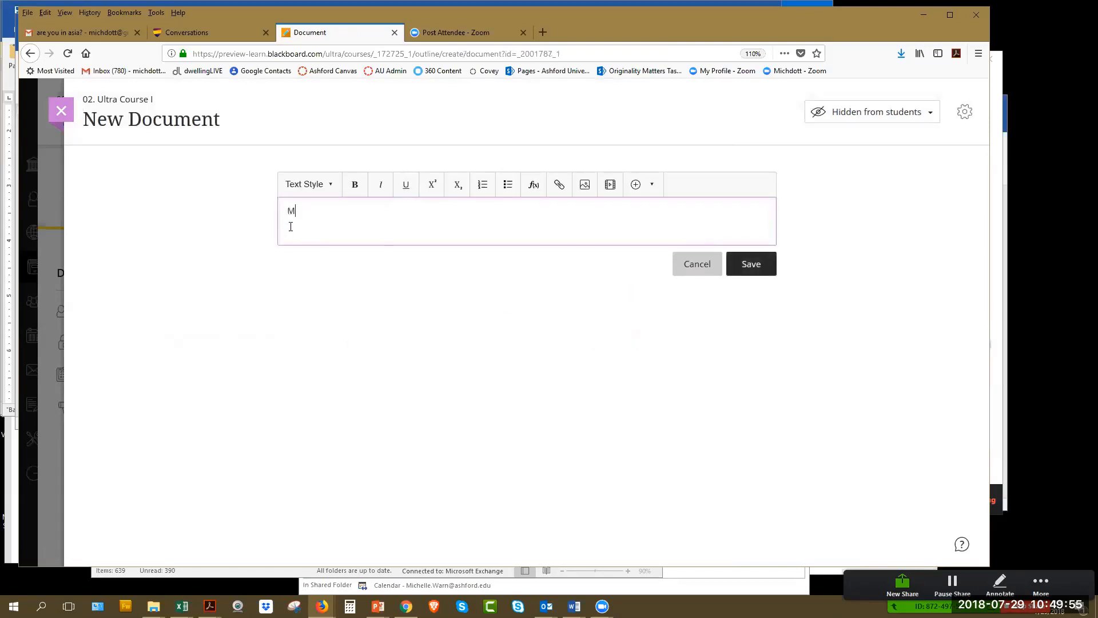
key(BackSpace)
text(Module 1 full description)
key(Return)
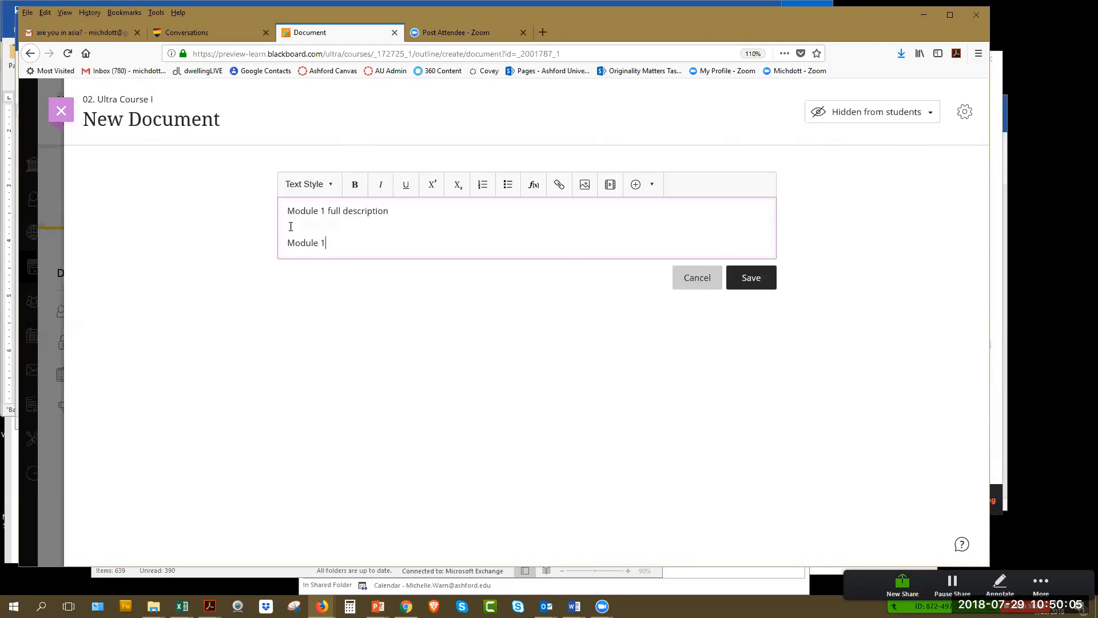
Step: Replace the second "Module 1" line in the text block with "Learner will be able to", keeping a blank line above it
key(BackSpace)
key(BackSpace)
key(BackSpace)
key(BackSpace)
key(BackSpace)
key(BackSpace)
key(BackSpace)
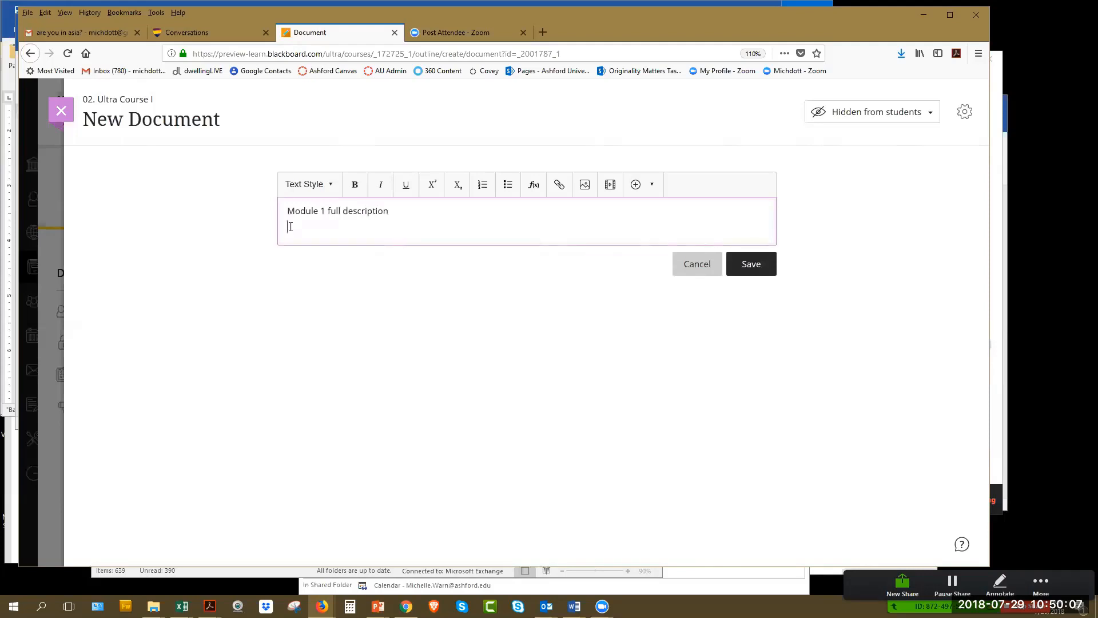
key(Return)
text(Learner wi)
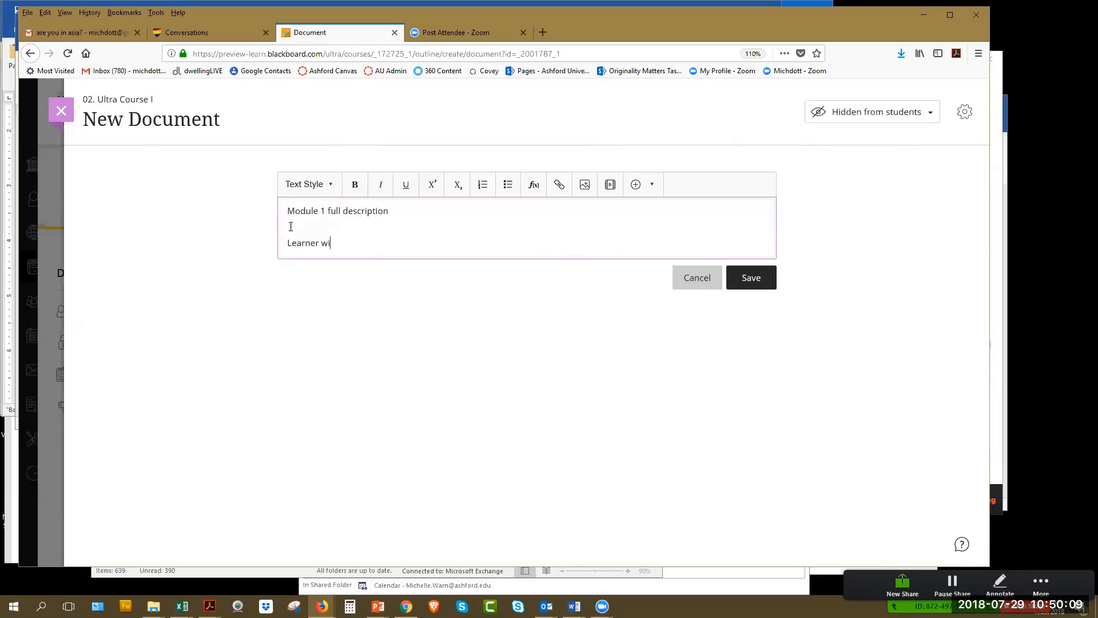
text(ll be able to)
key(Return)
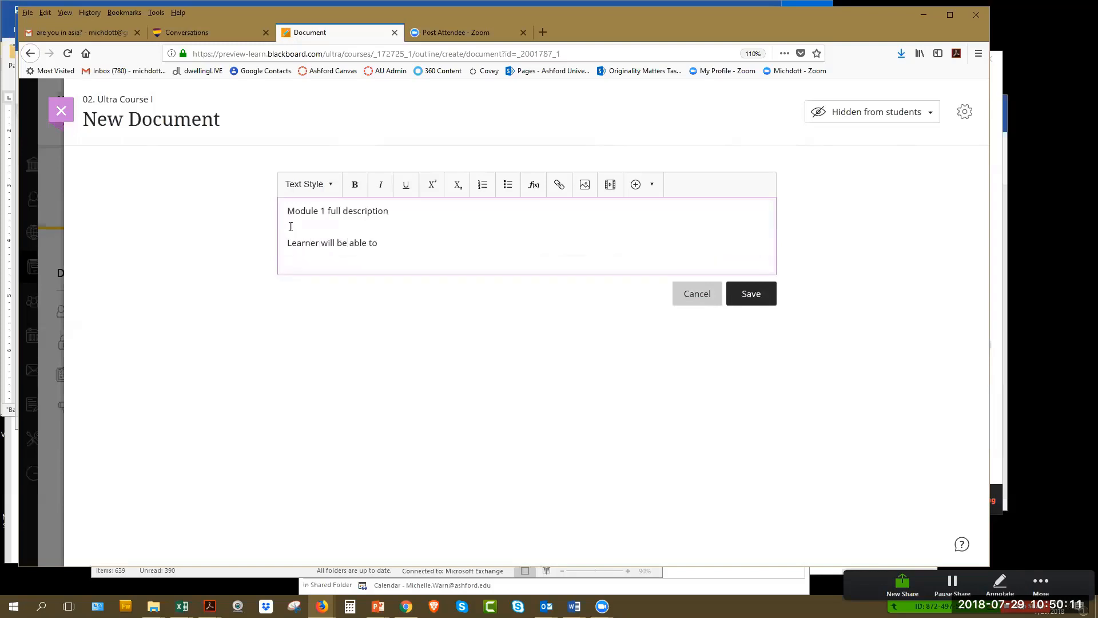
Step: Add a bulleted list with the items 1, 2 and 3 under "Learner will be able to"
click(506, 186)
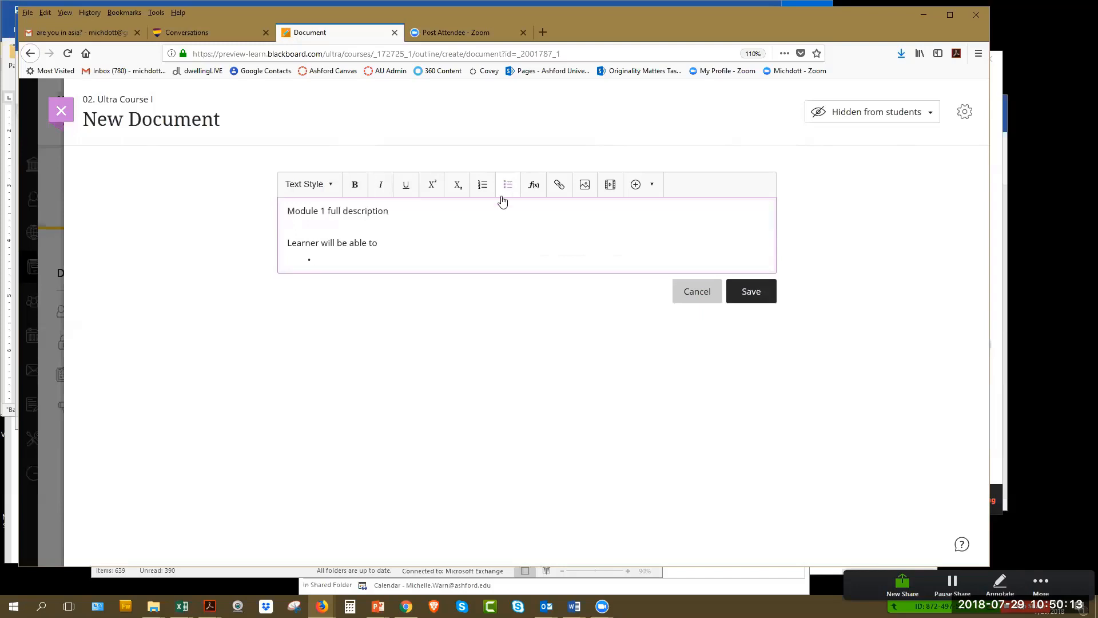
click(501, 196)
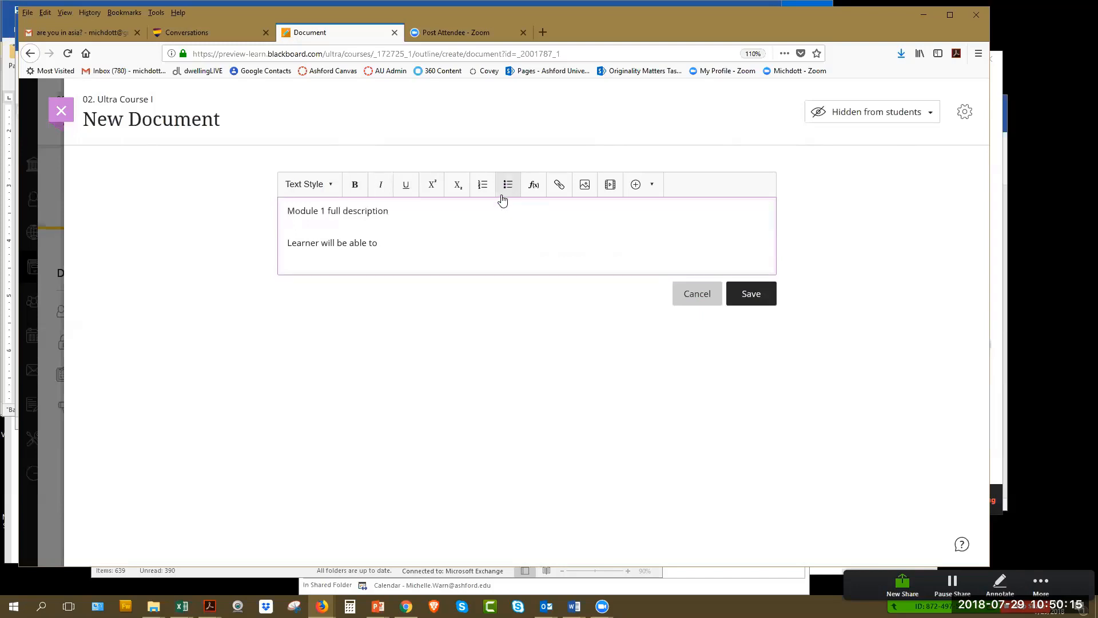
click(501, 196)
text(1)
key(Return)
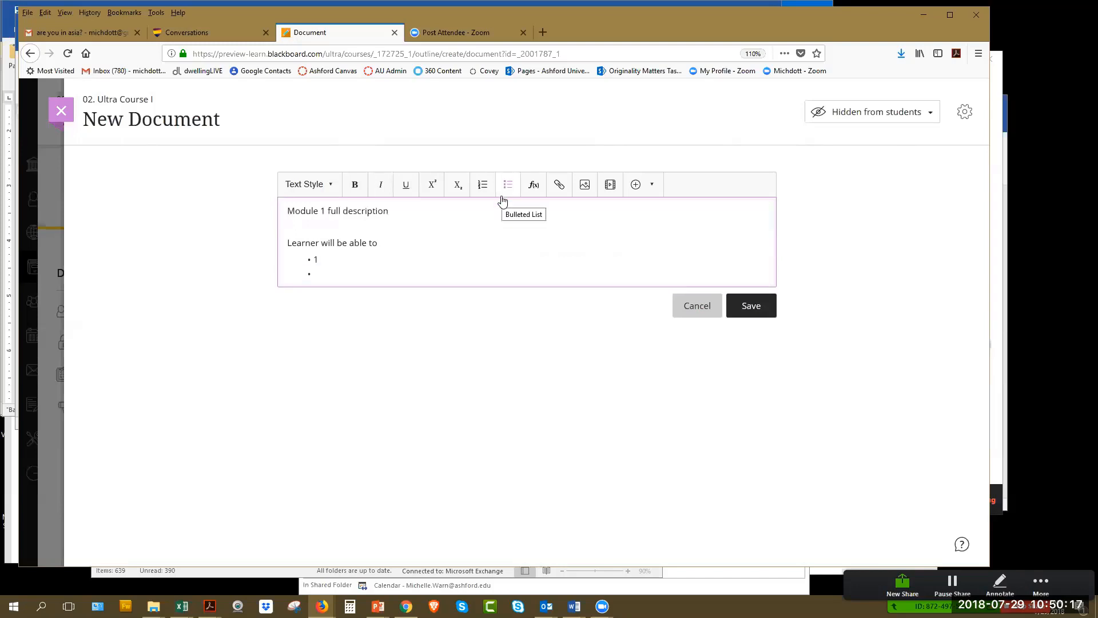
text(2)
key(Return)
text(3)
key(Return)
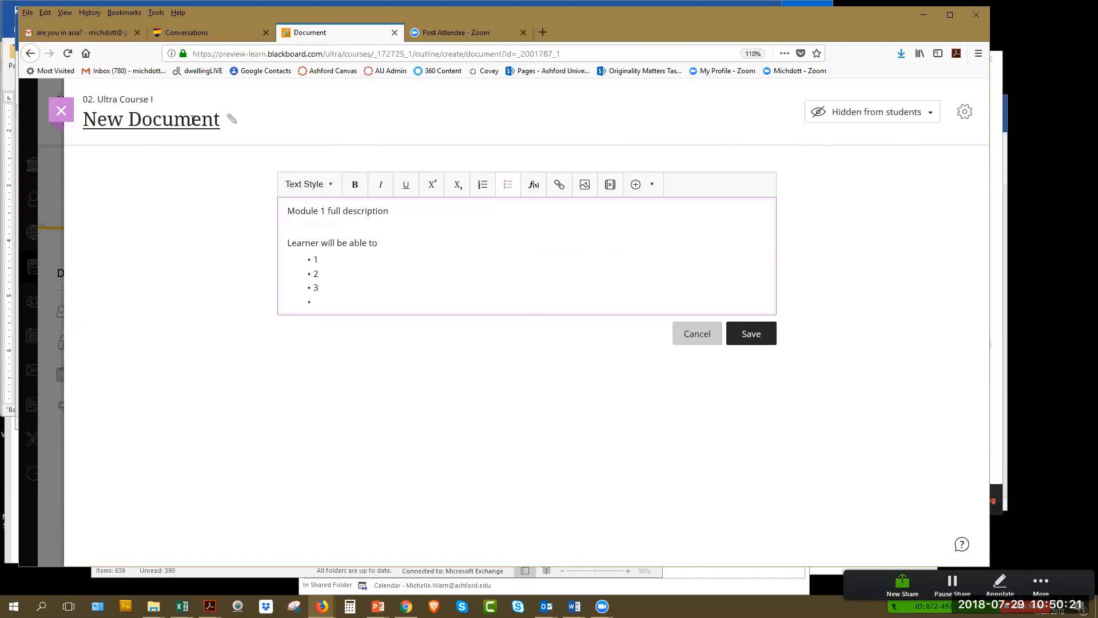
Step: Retitle the new document "Module 1: Description"
click(221, 119)
drag(221, 118, 68, 148)
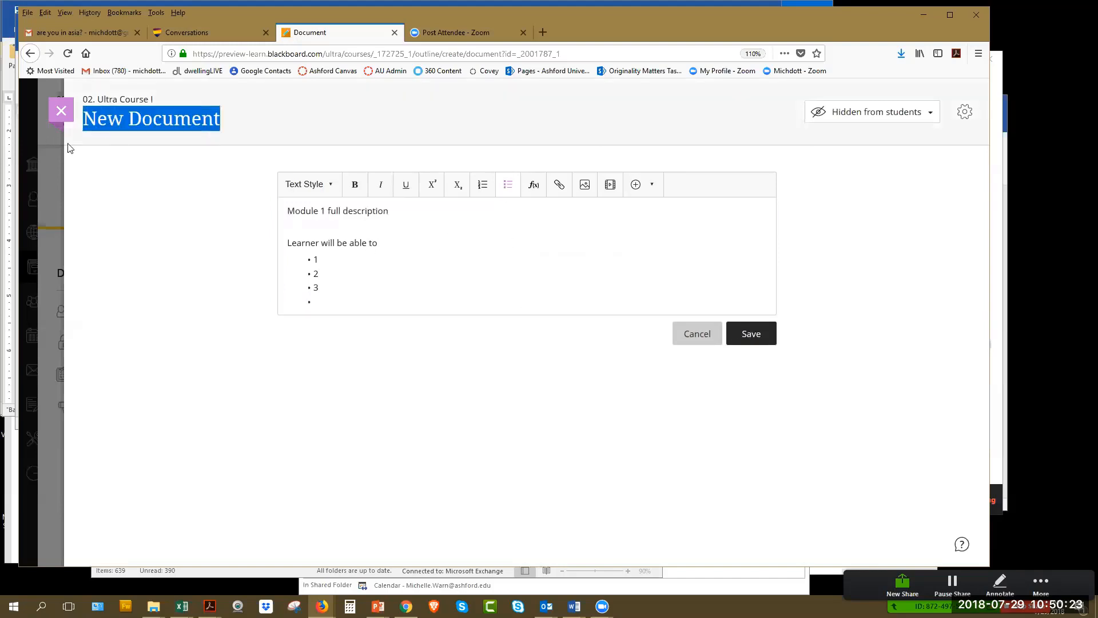
text(Module )
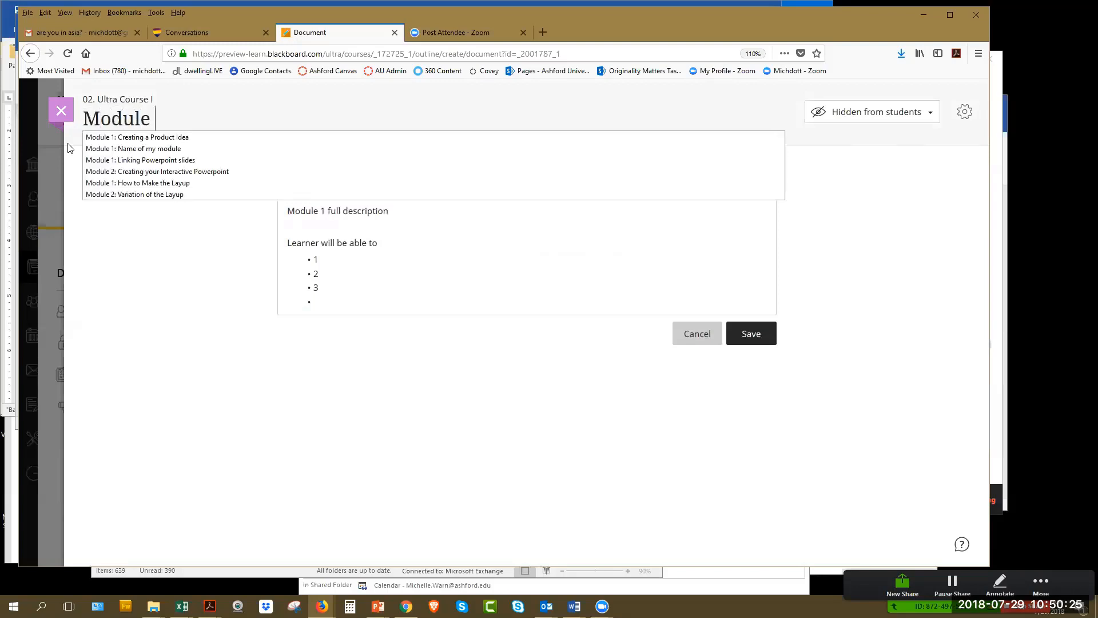
text(1: Description)
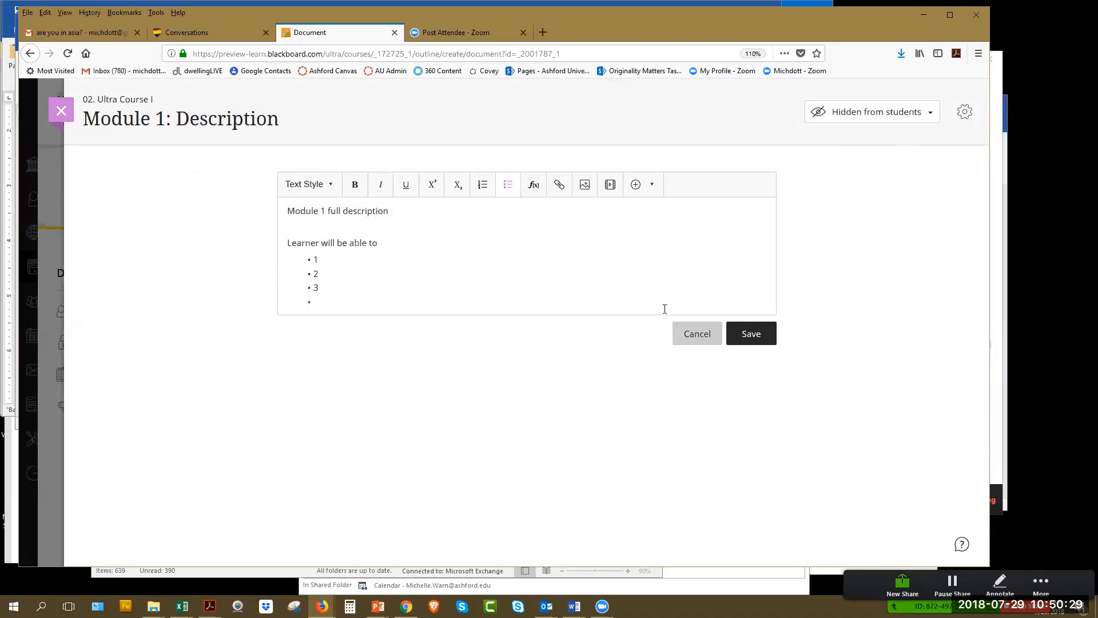
Step: Save the text block, make the Module 1: Description document visible to students and close it
click(747, 334)
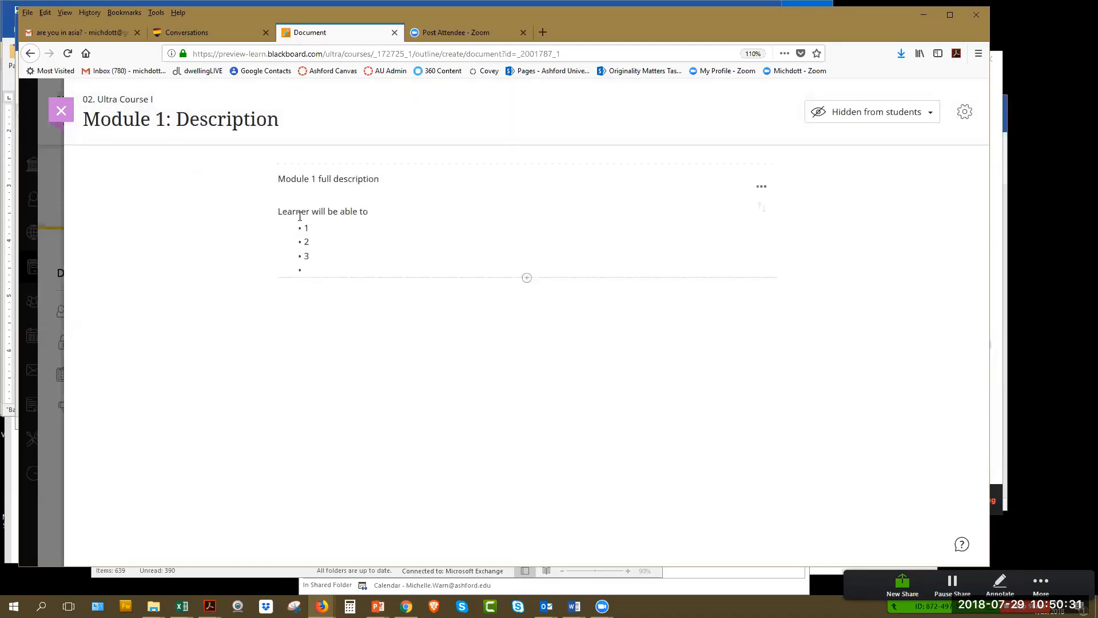
click(890, 114)
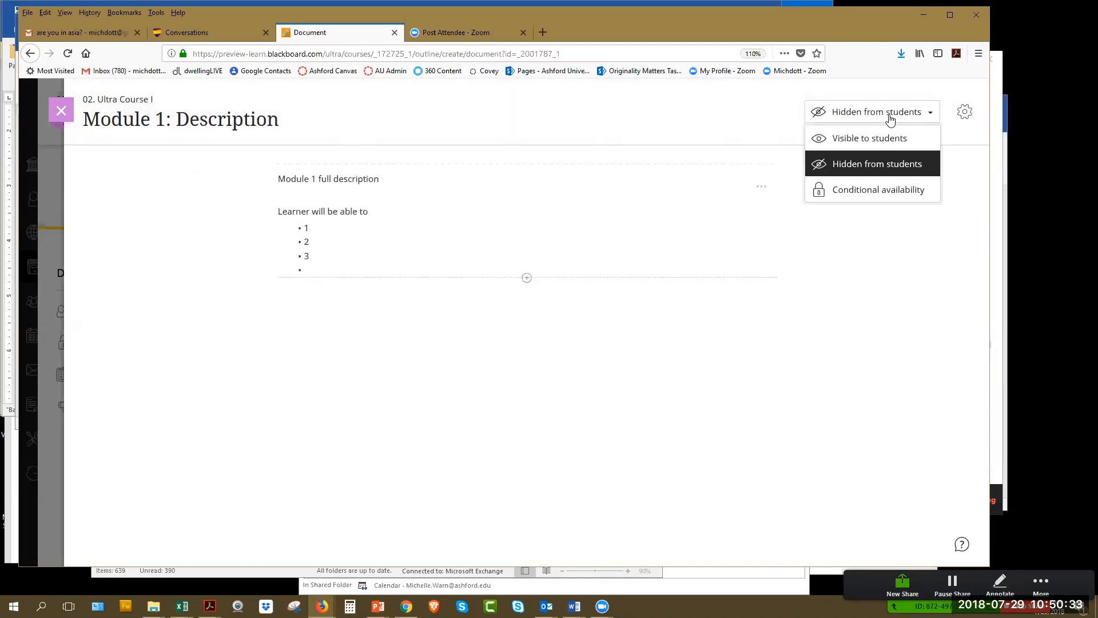
click(867, 138)
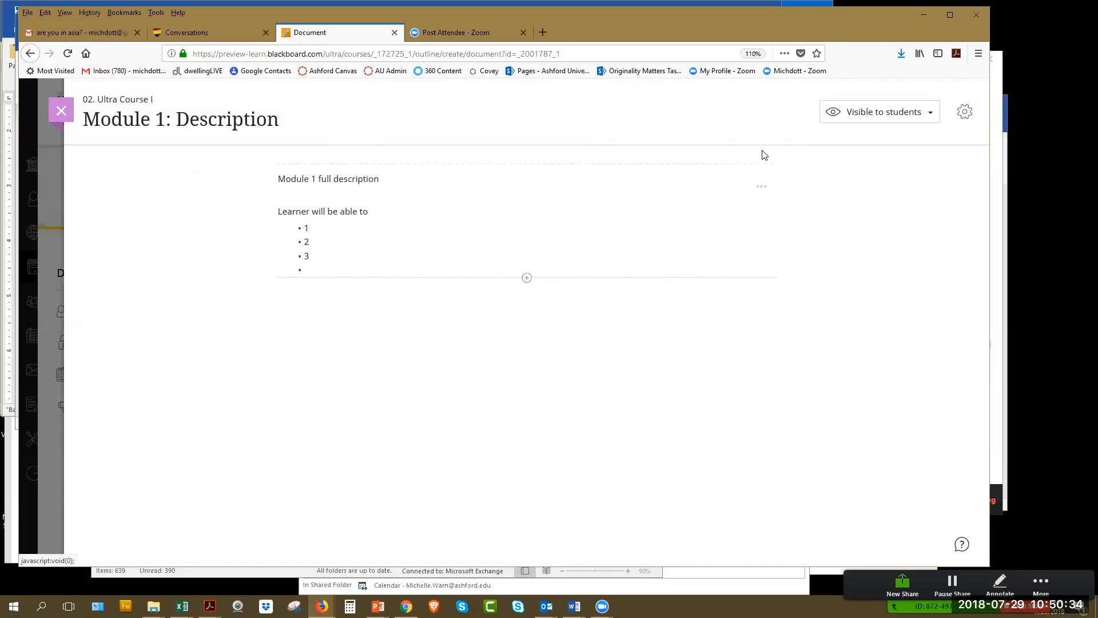
click(62, 113)
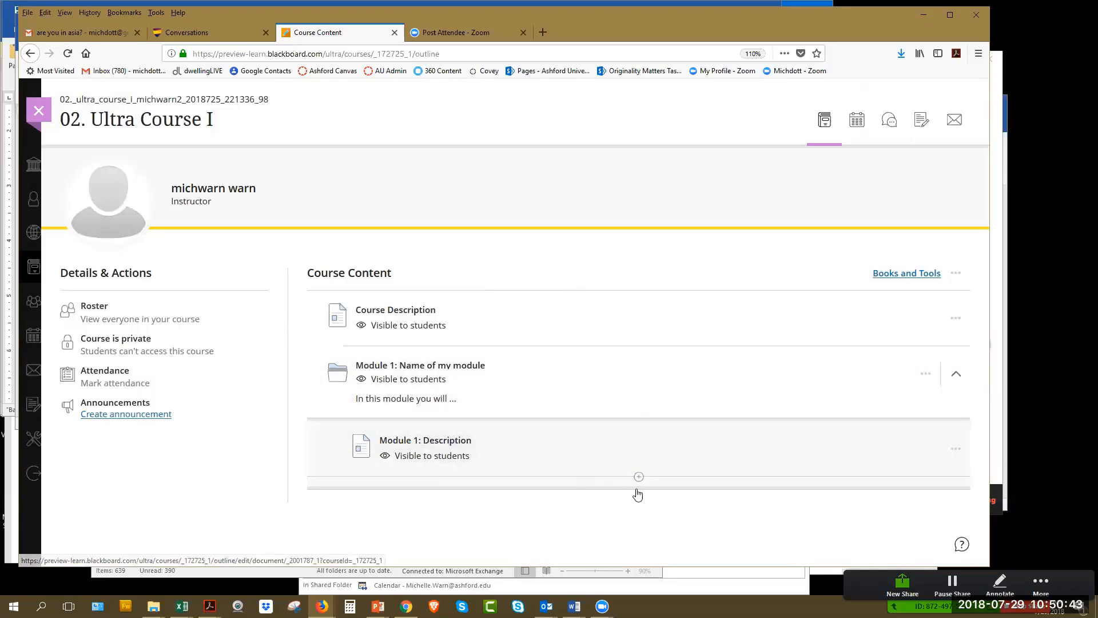
Step: Create a new folder below the Module 1: Description document and make it visible to students
scroll(680, 372, down, 2)
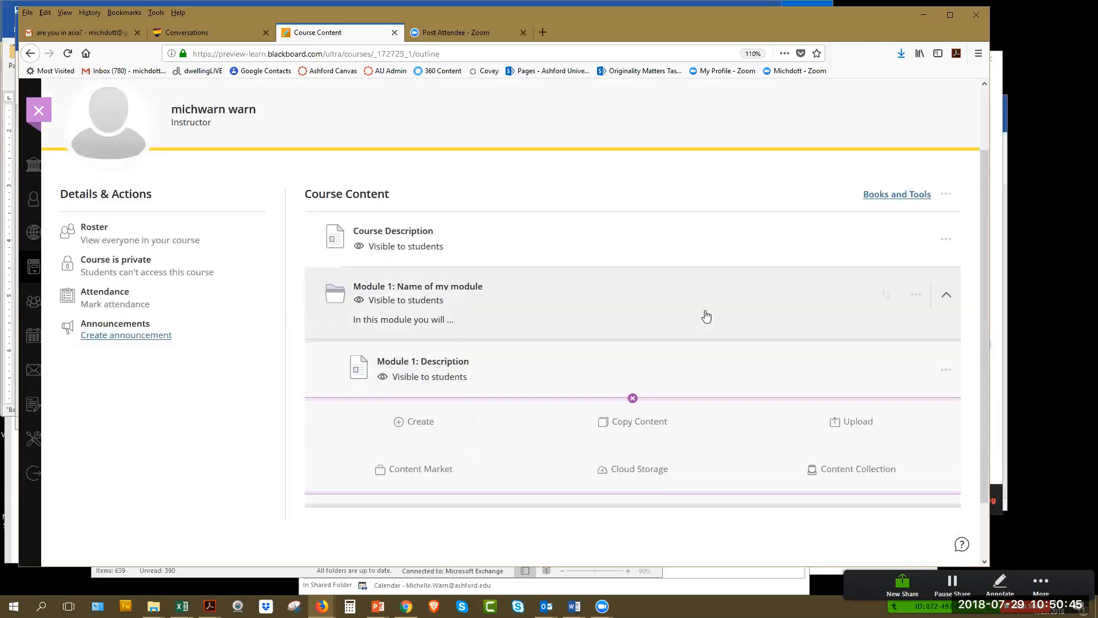
click(406, 353)
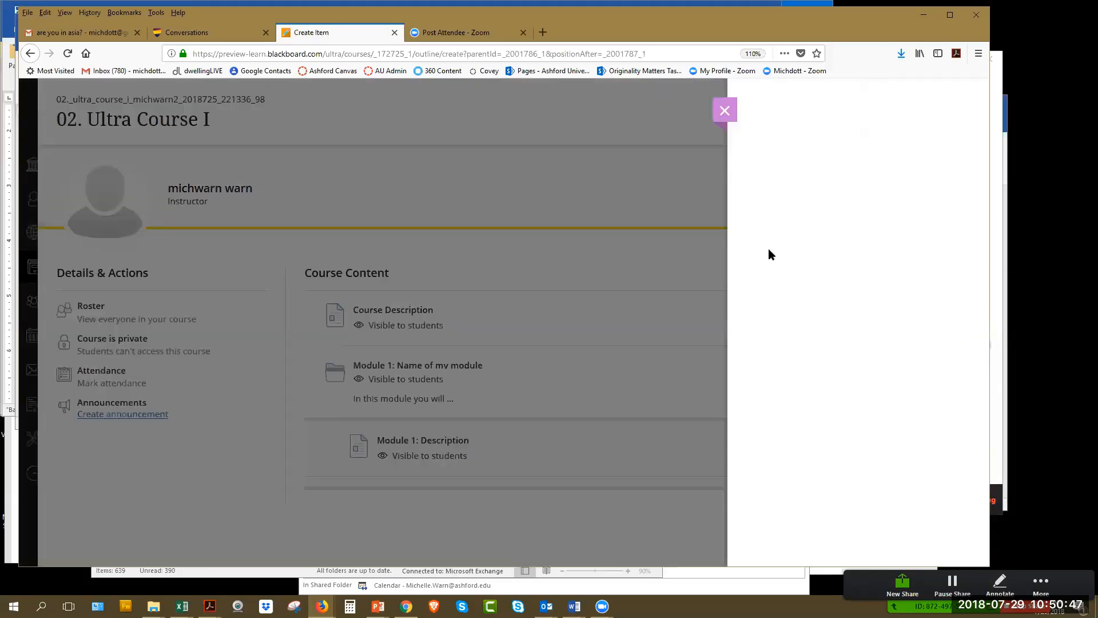
click(787, 205)
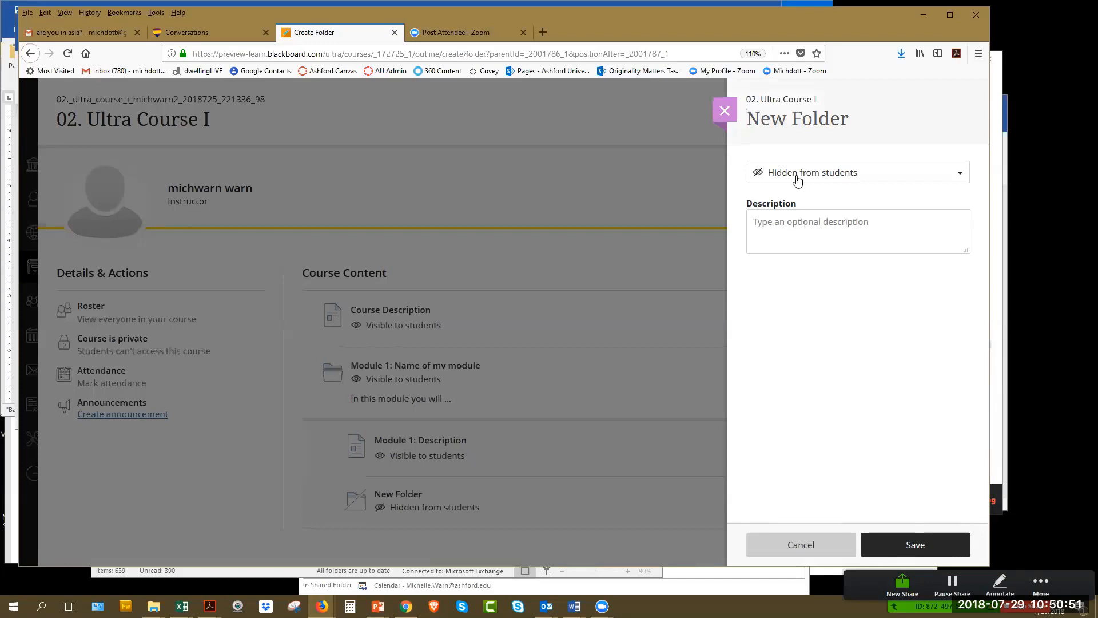
click(829, 182)
click(795, 198)
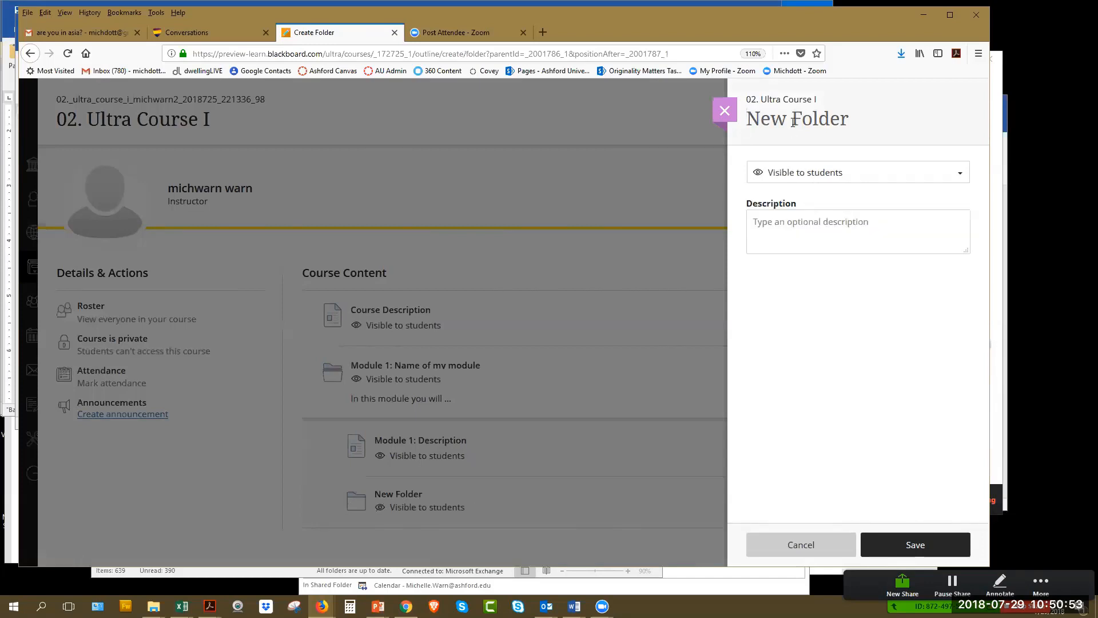
Step: Name the folder "Lesson 1: Name of lesson", give it the description "In this lesson you will..." and save it
click(820, 113)
text(Lesson 1:)
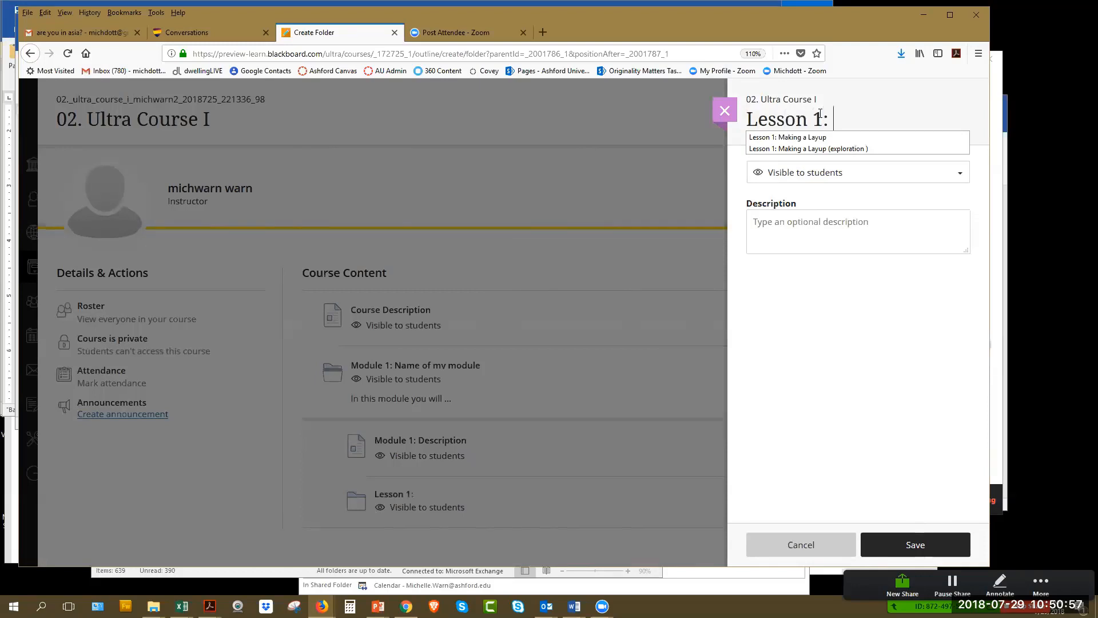
text( Name of lesson)
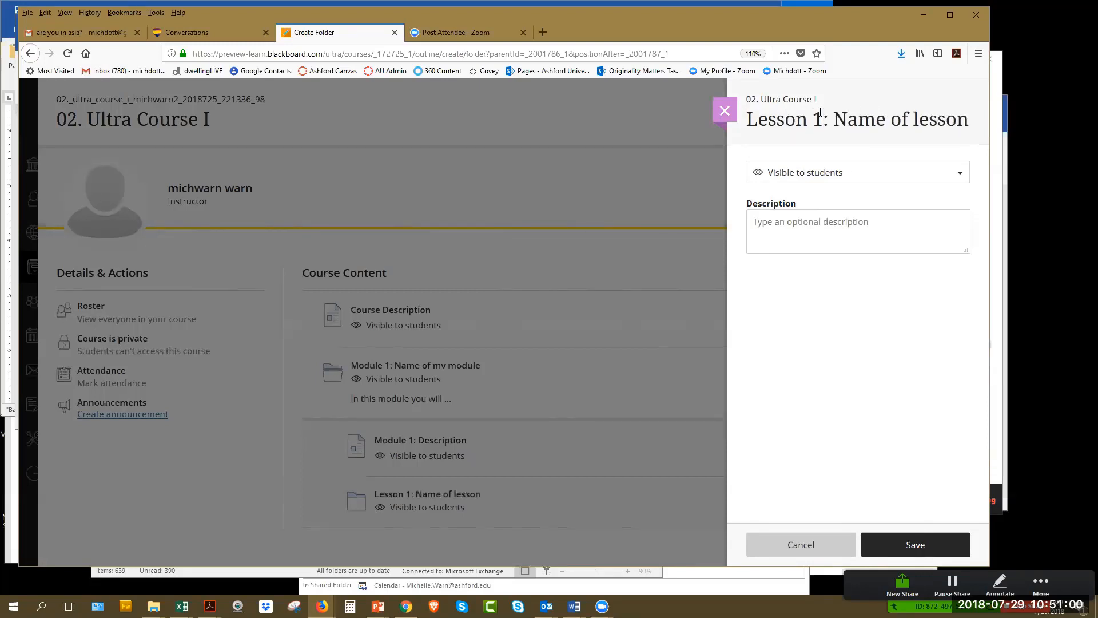
click(854, 227)
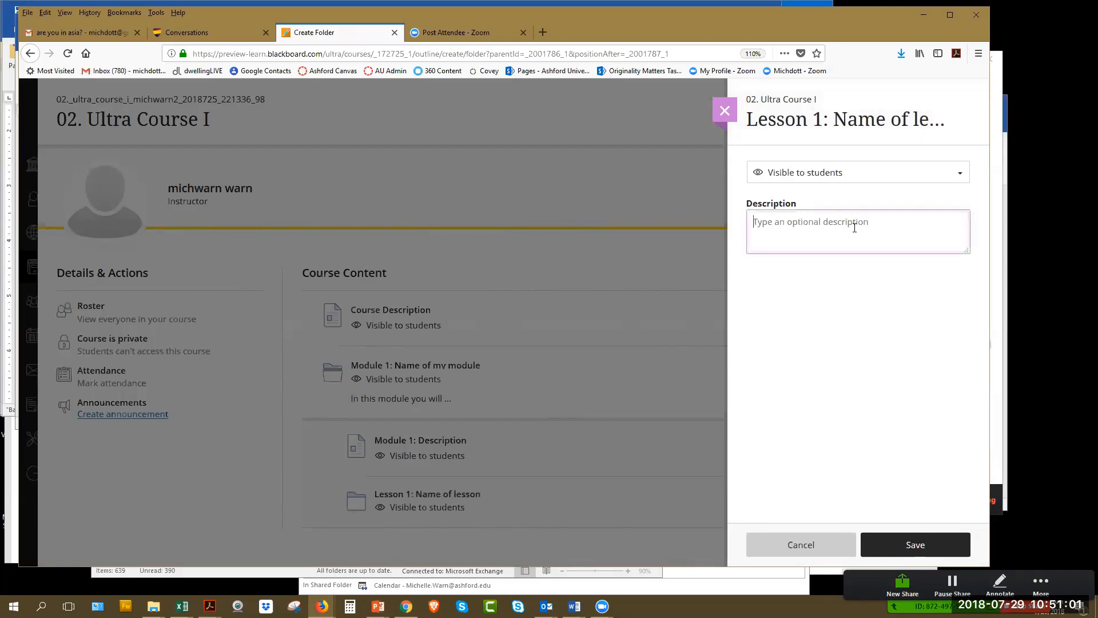
text(In this lesson you will...)
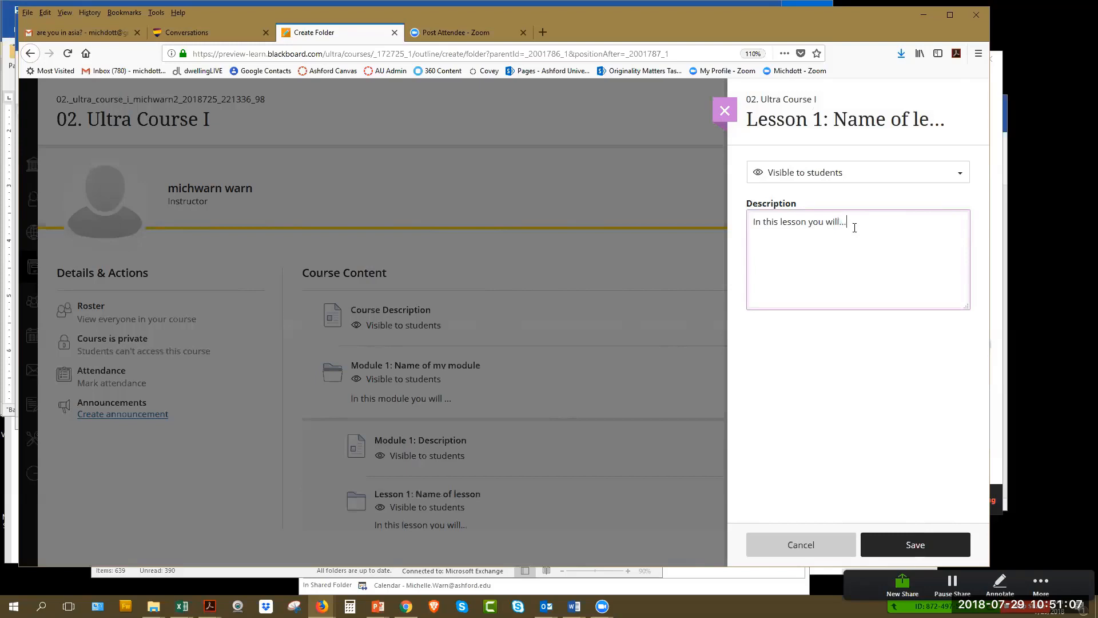
click(913, 545)
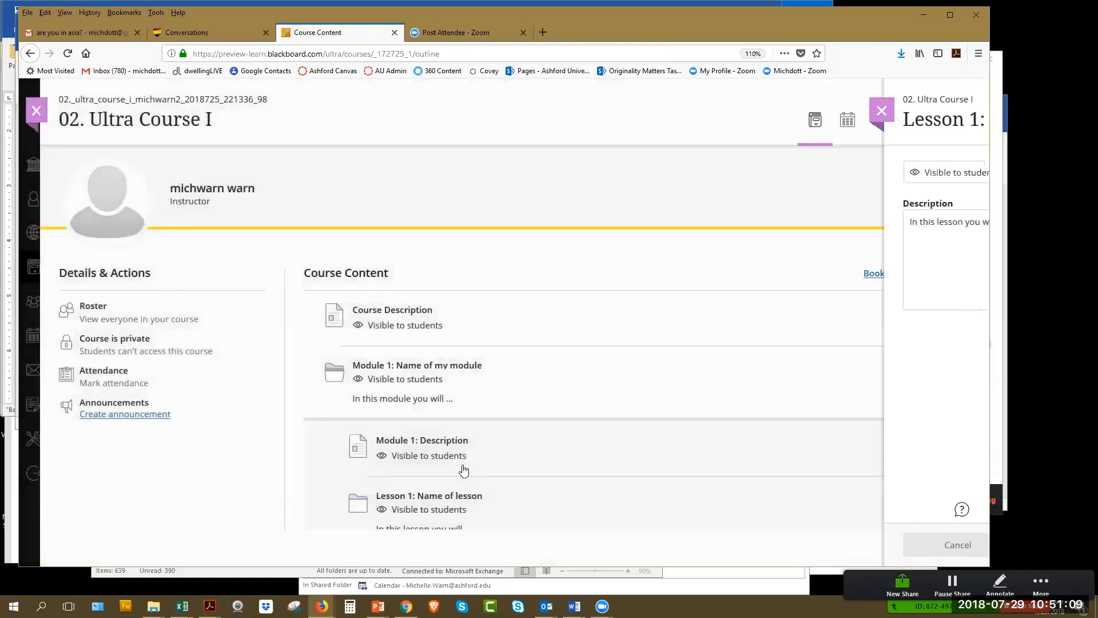
Step: Create a document titled "Lesson Opener" inside the Lesson 1 folder
scroll(501, 354, down, 1)
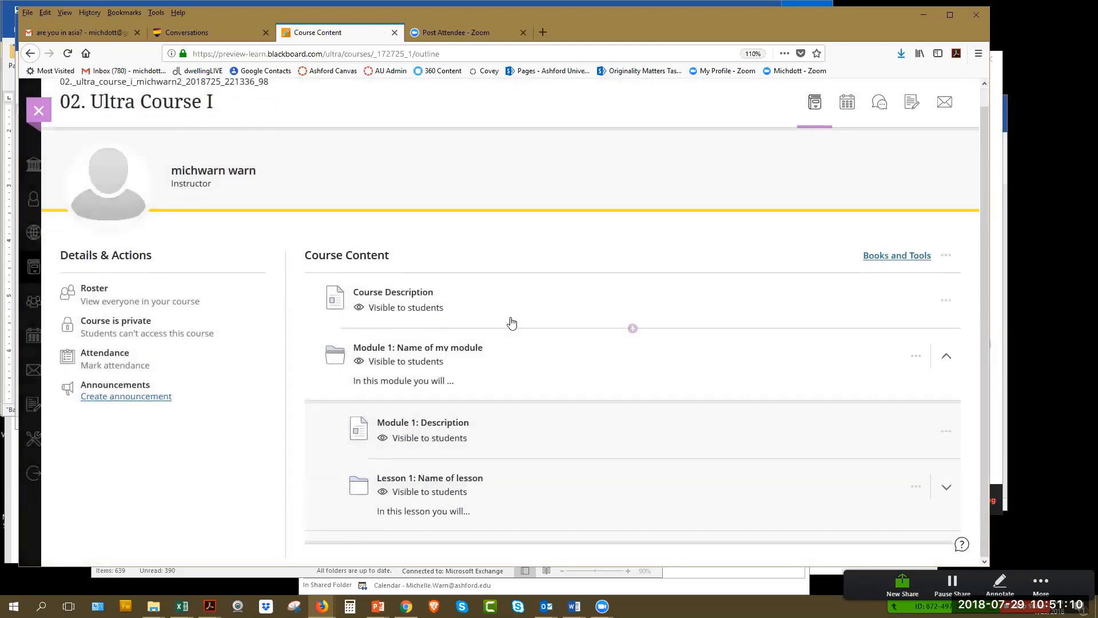
click(443, 483)
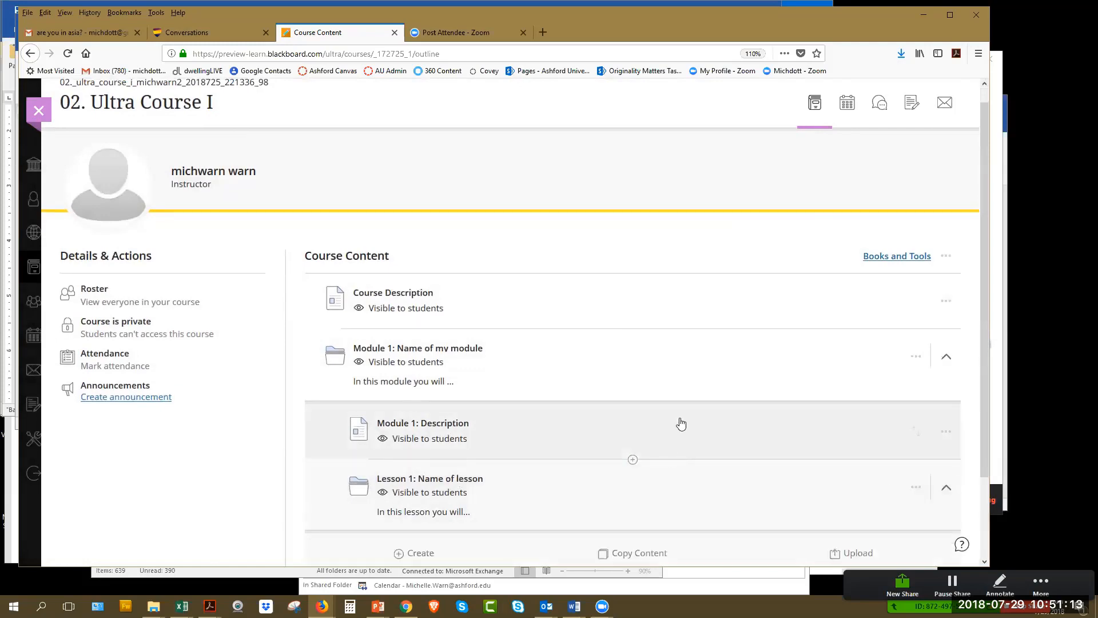
scroll(440, 484, down, 2)
click(420, 461)
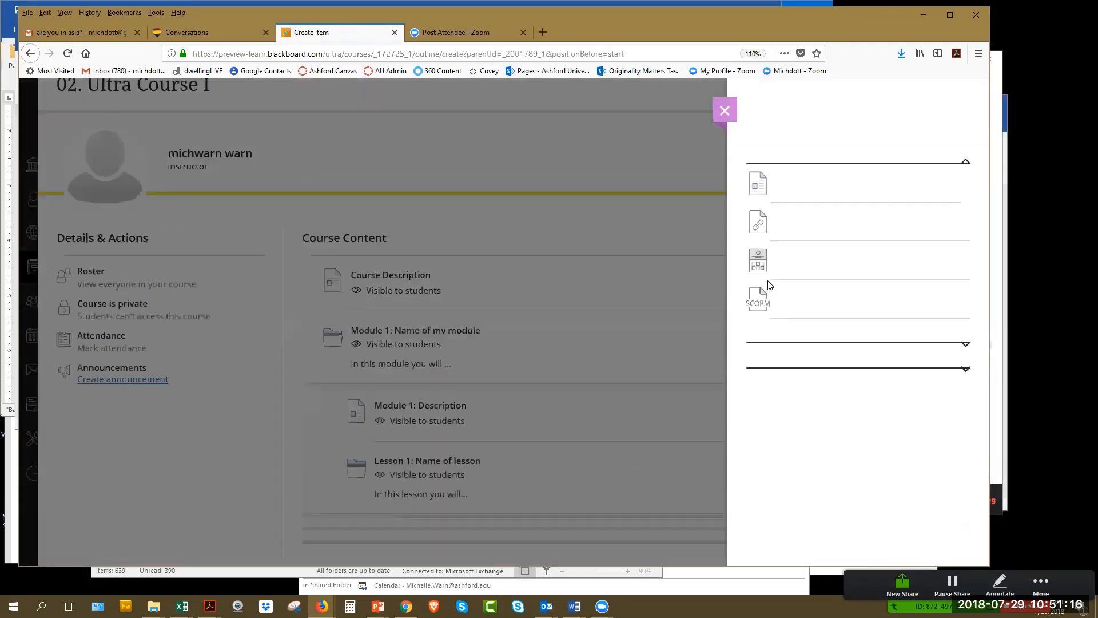
click(797, 207)
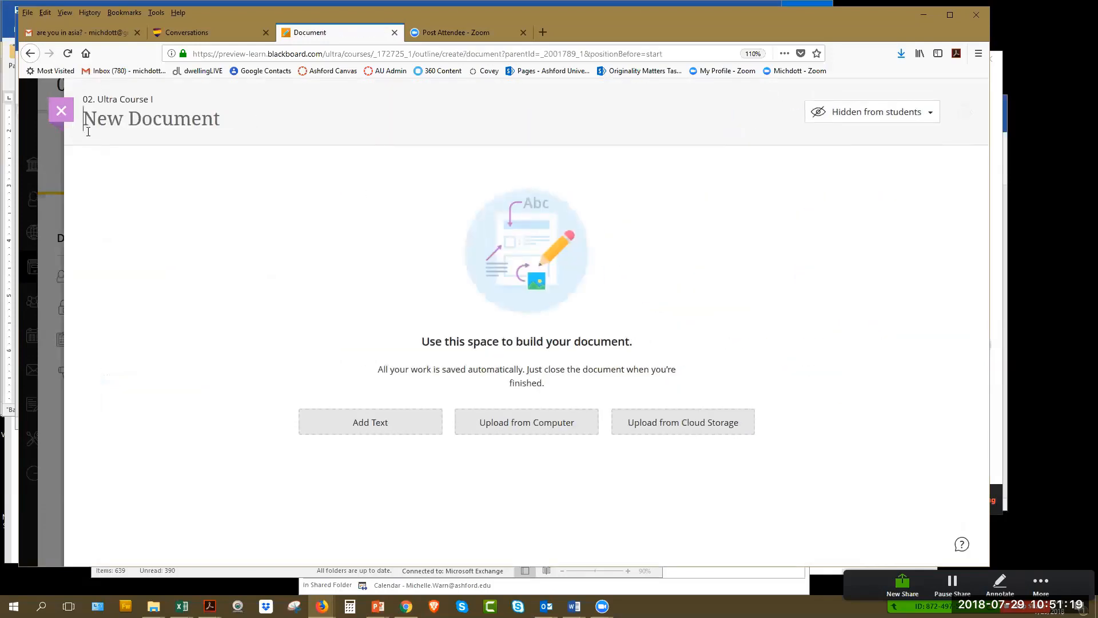
text(Lessso)
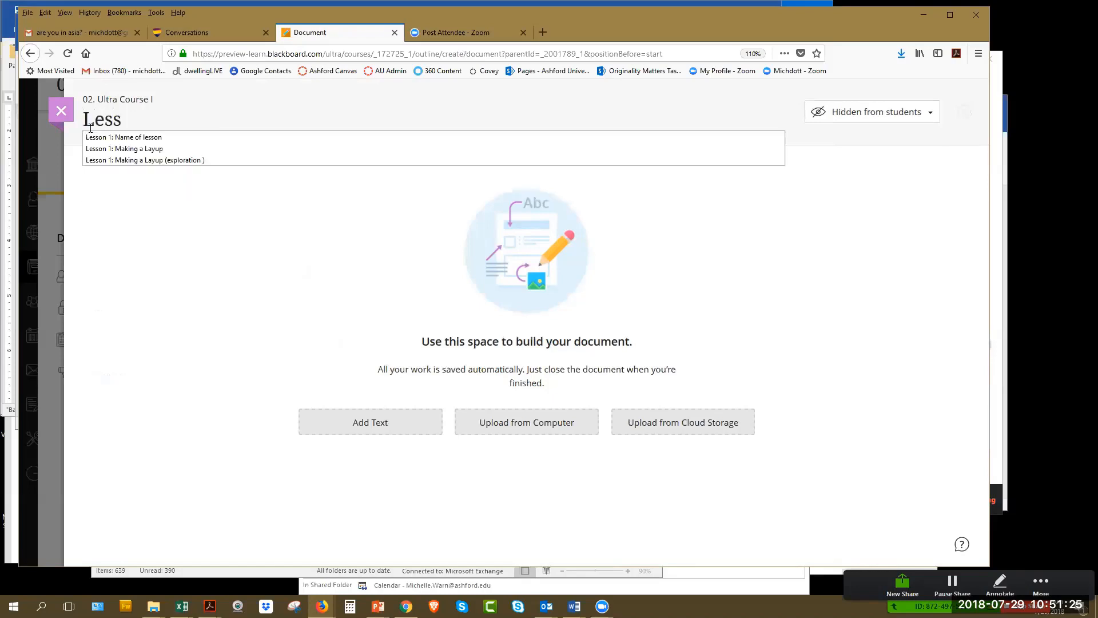
key(BackSpace)
key(BackSpace)
key(BackSpace)
text(on Opener)
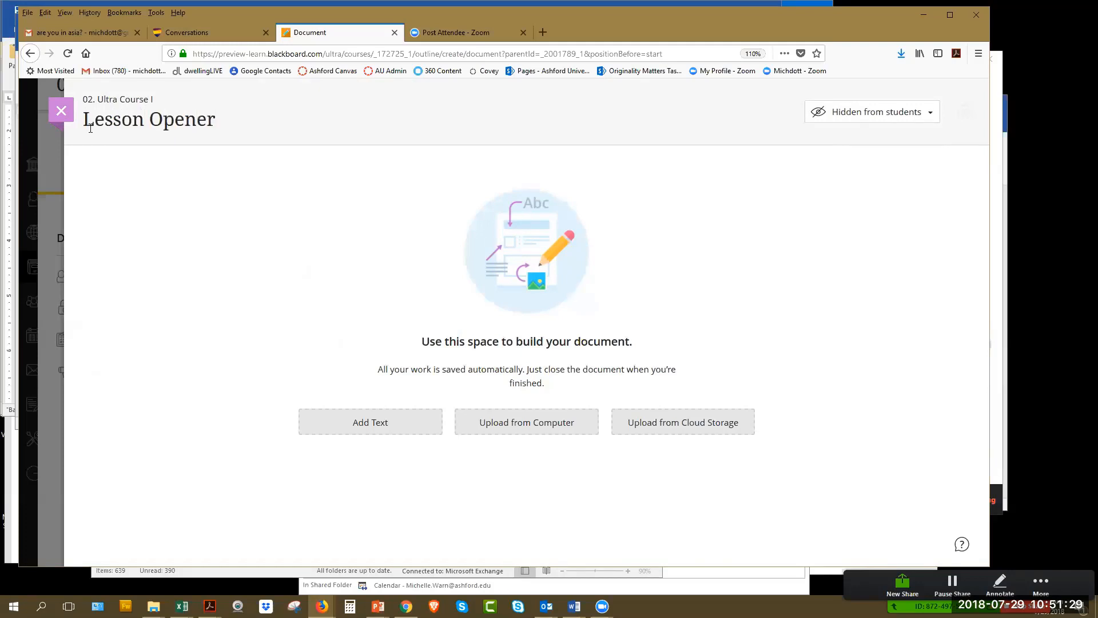
Step: Add a text block reading "Video, or other type of motivator", save it and close the Lesson Opener document
click(374, 422)
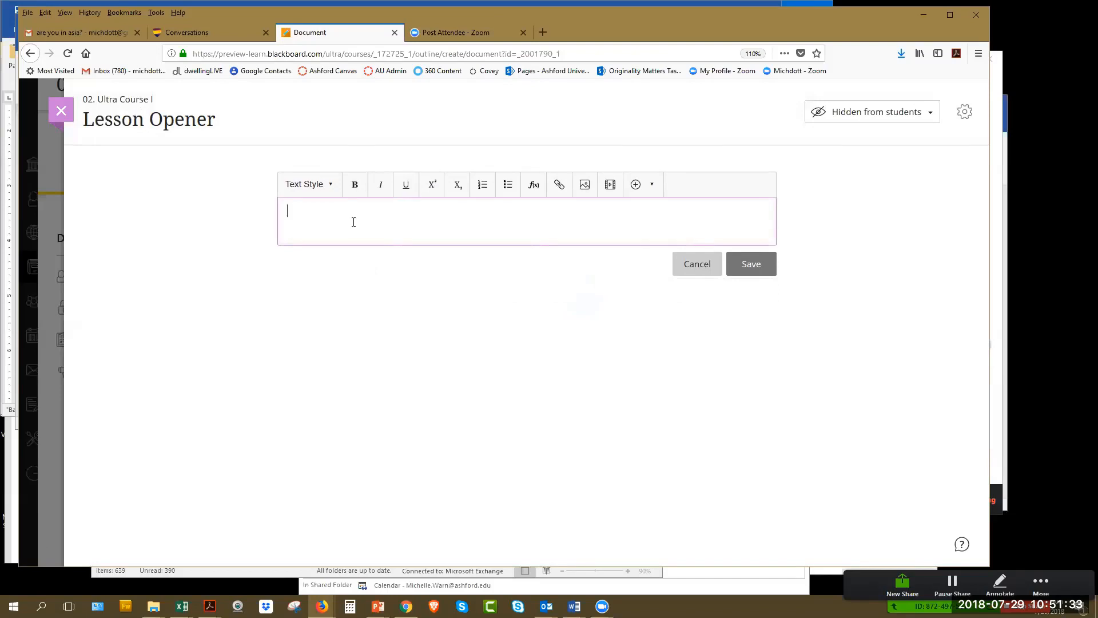
text(Video, or other type of motivator)
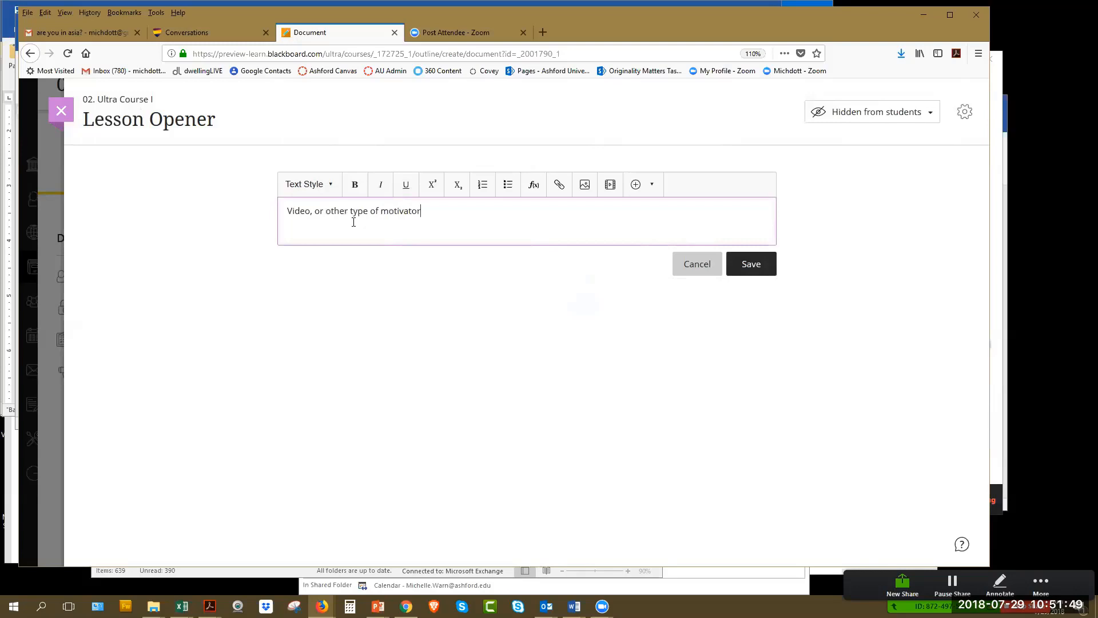
click(743, 259)
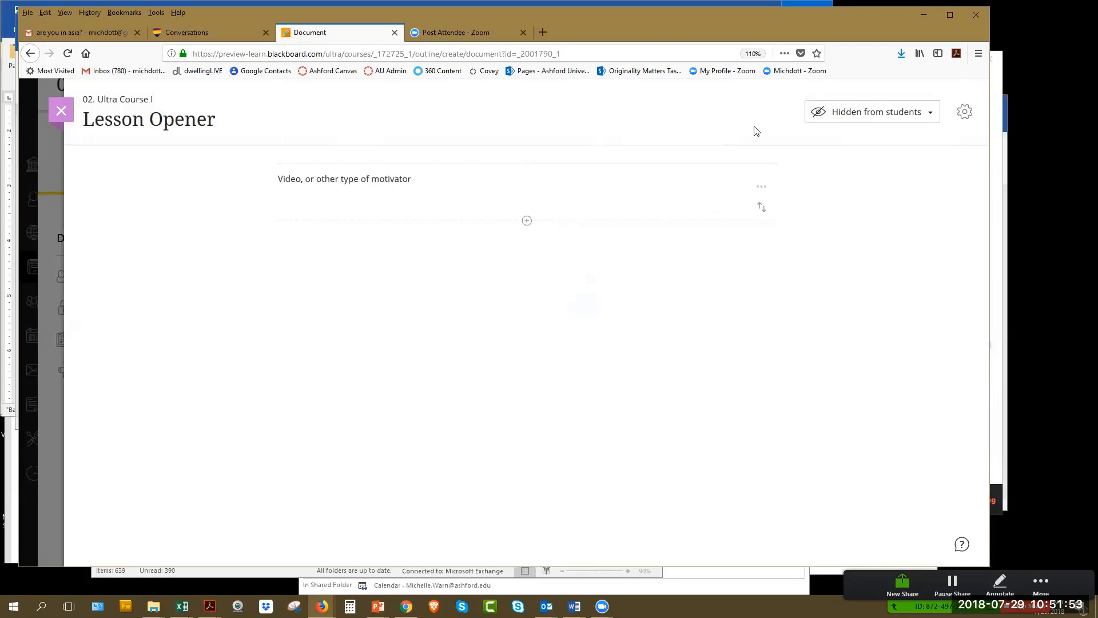
click(62, 111)
Step: Make the Lesson Opener document visible to students from the course content list
scroll(618, 224, down, 2)
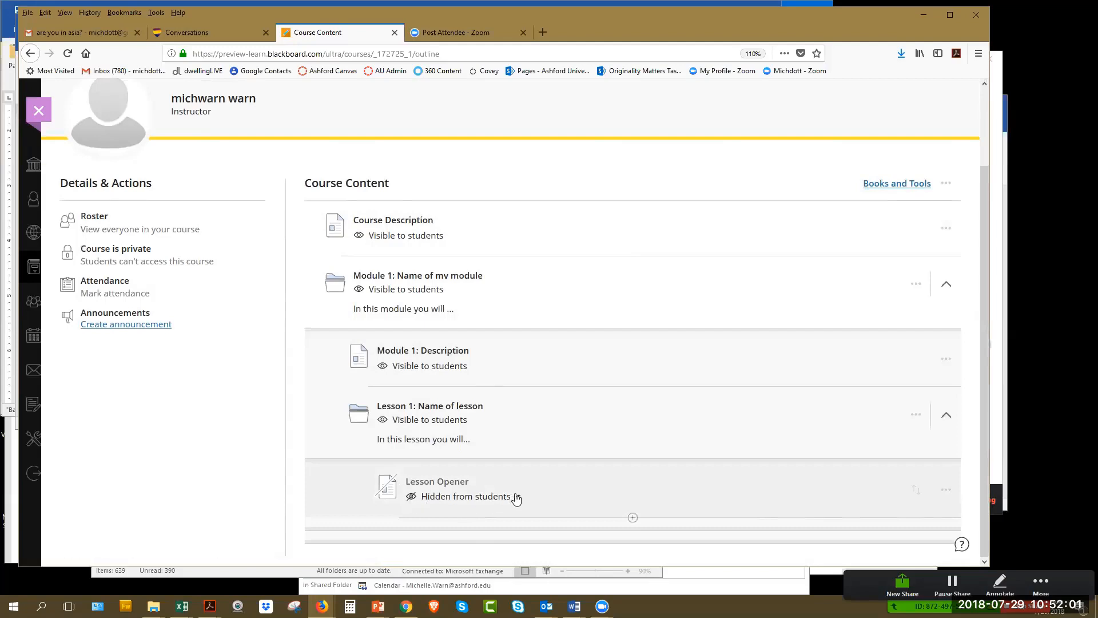
click(520, 501)
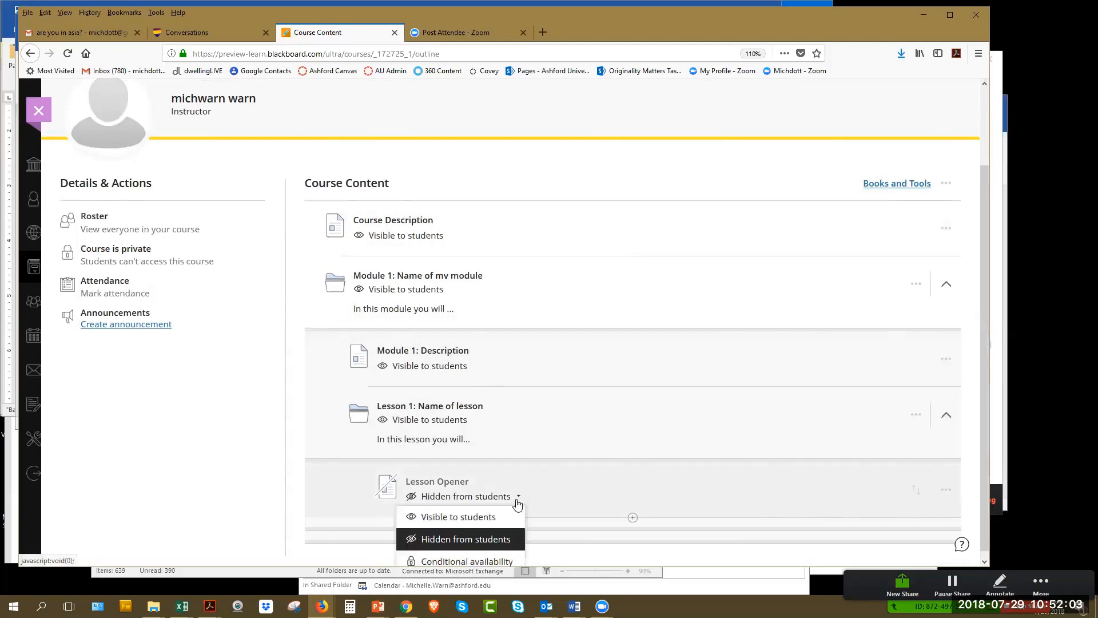
click(485, 519)
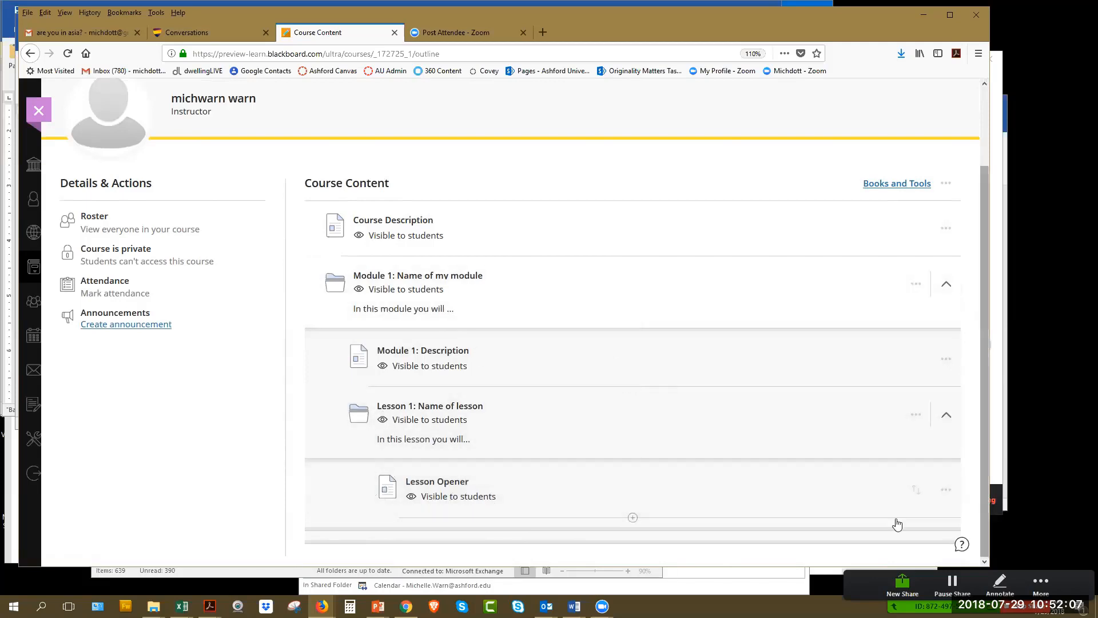
Step: Create a document titled "Lecture, research" below Lesson Opener in the Lesson 1 folder
click(634, 517)
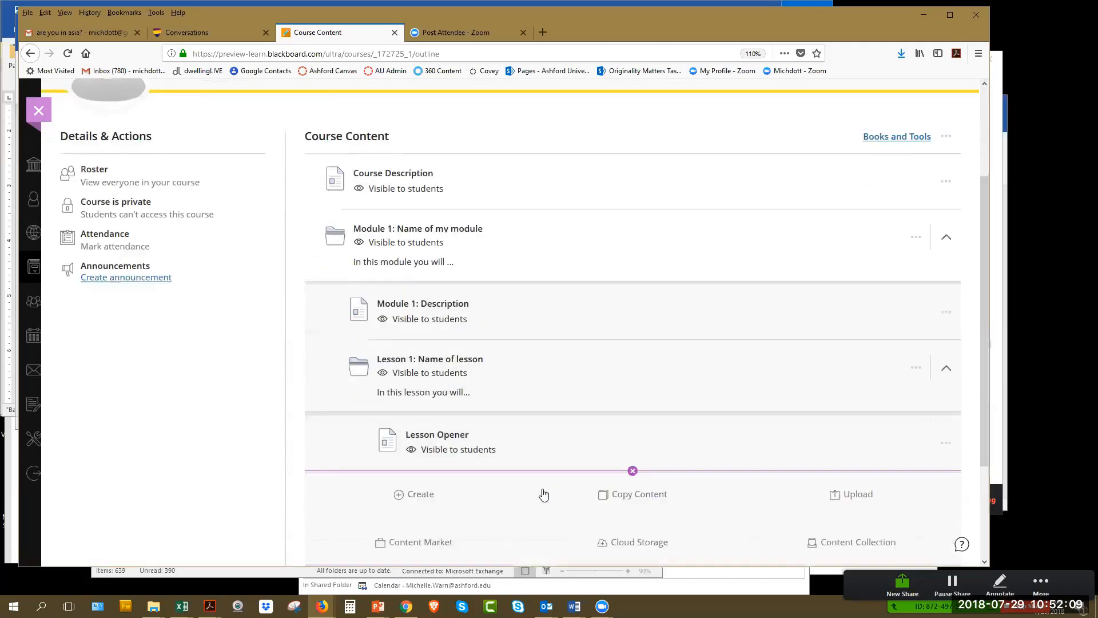
click(422, 498)
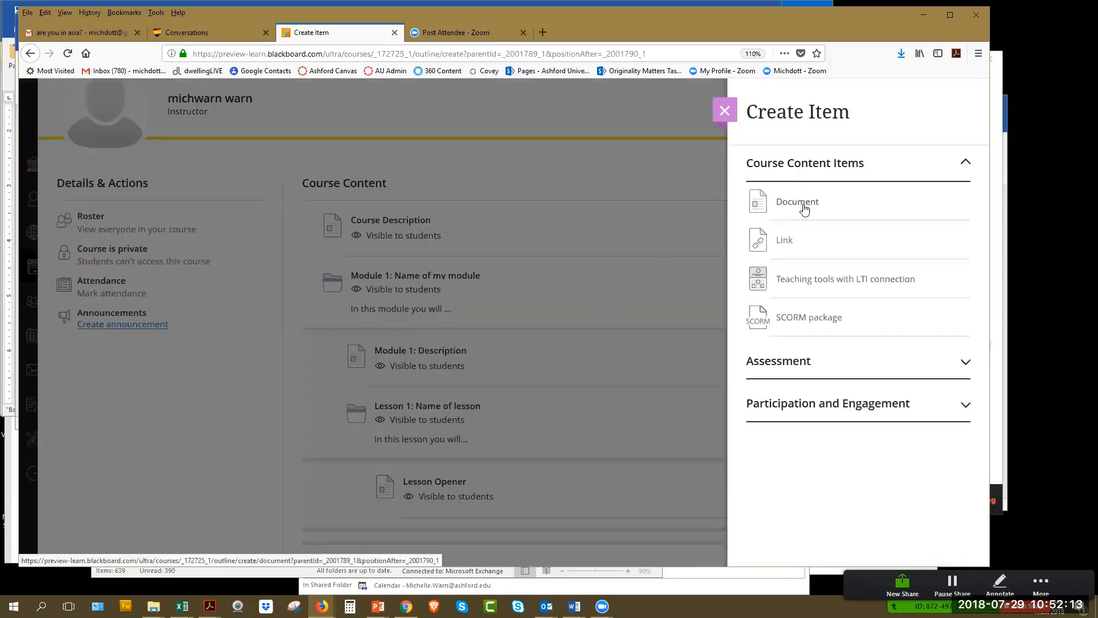
click(803, 205)
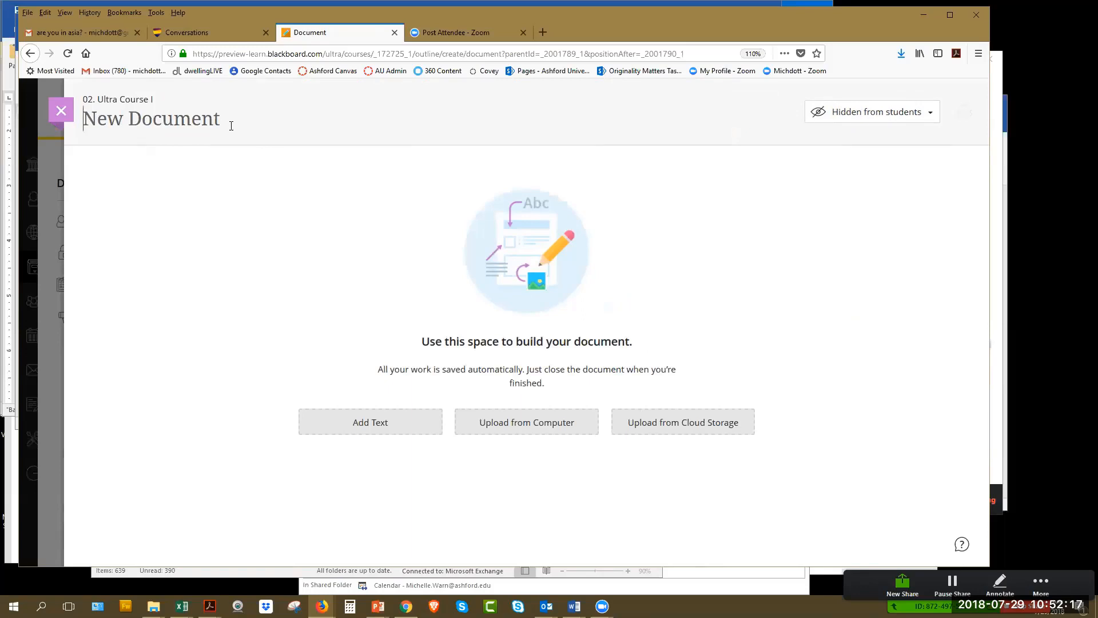
text(Lect)
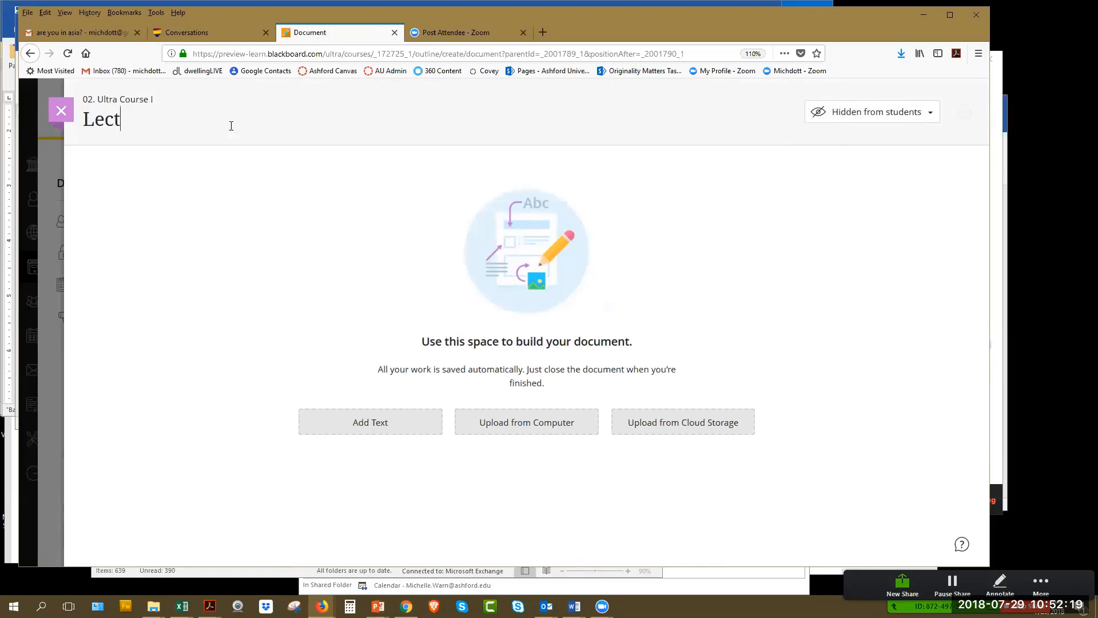
text(ure, or toher typ)
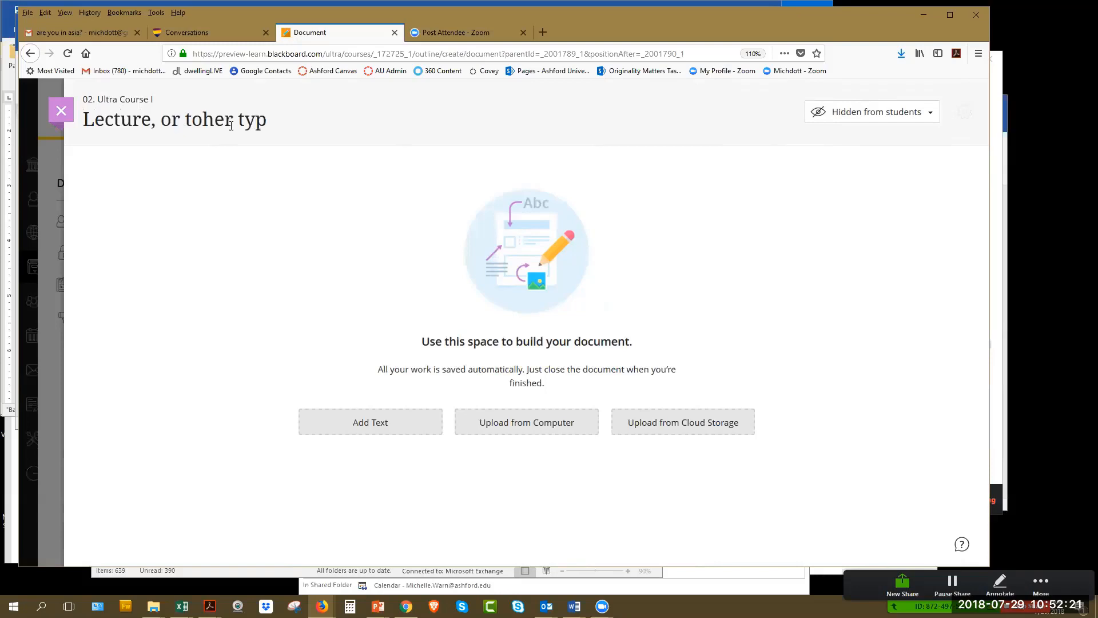
key(BackSpace)
key(BackSpace)
key(BackSpace)
key(BackSpace)
key(BackSpace)
key(BackSpace)
text(research)
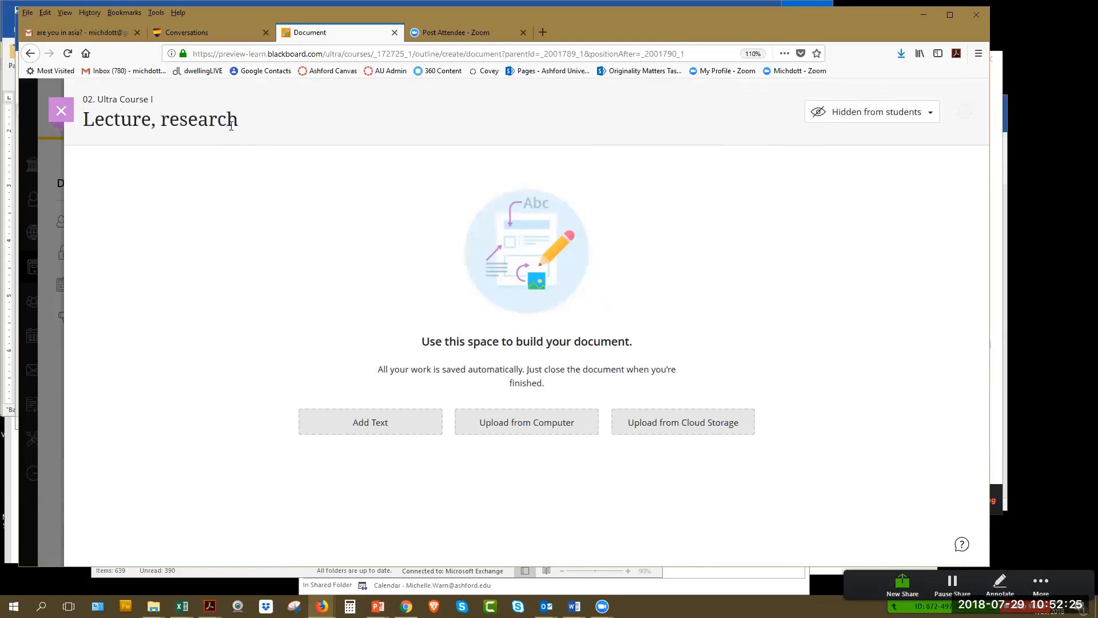
Step: Add a text block reading "This is where you teach the lesson", save it and close the document
click(350, 424)
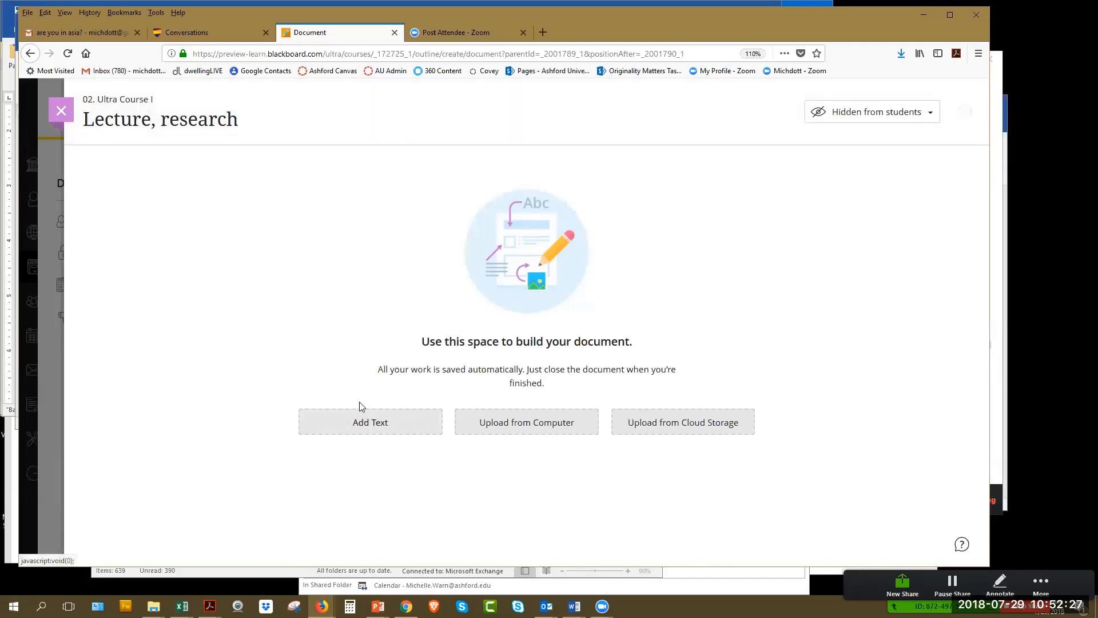
text(This is where you teach the)
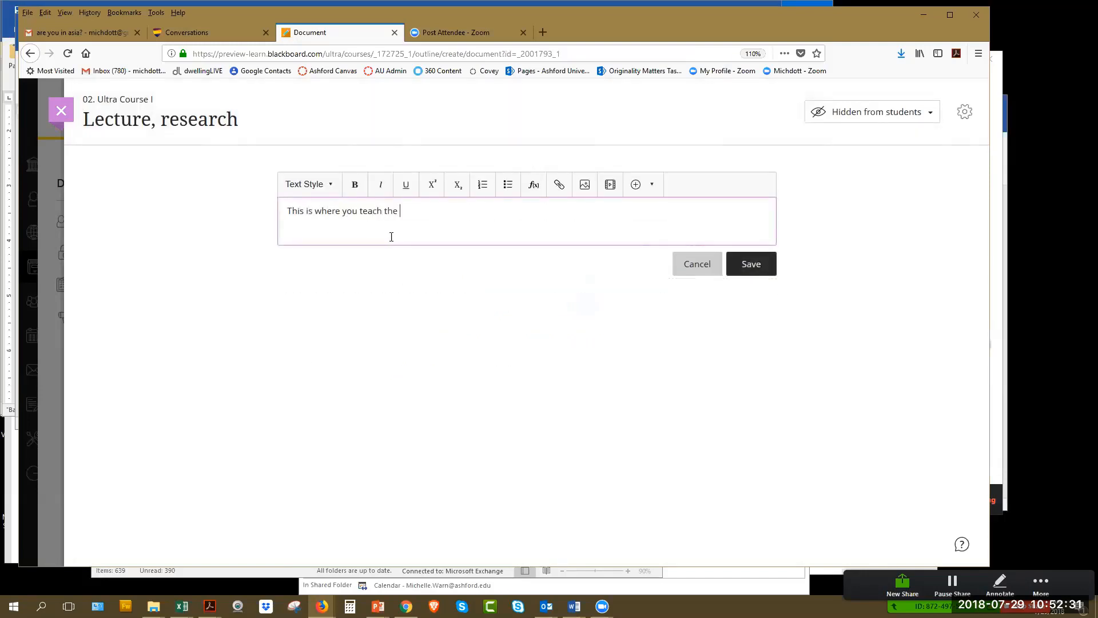
click(753, 264)
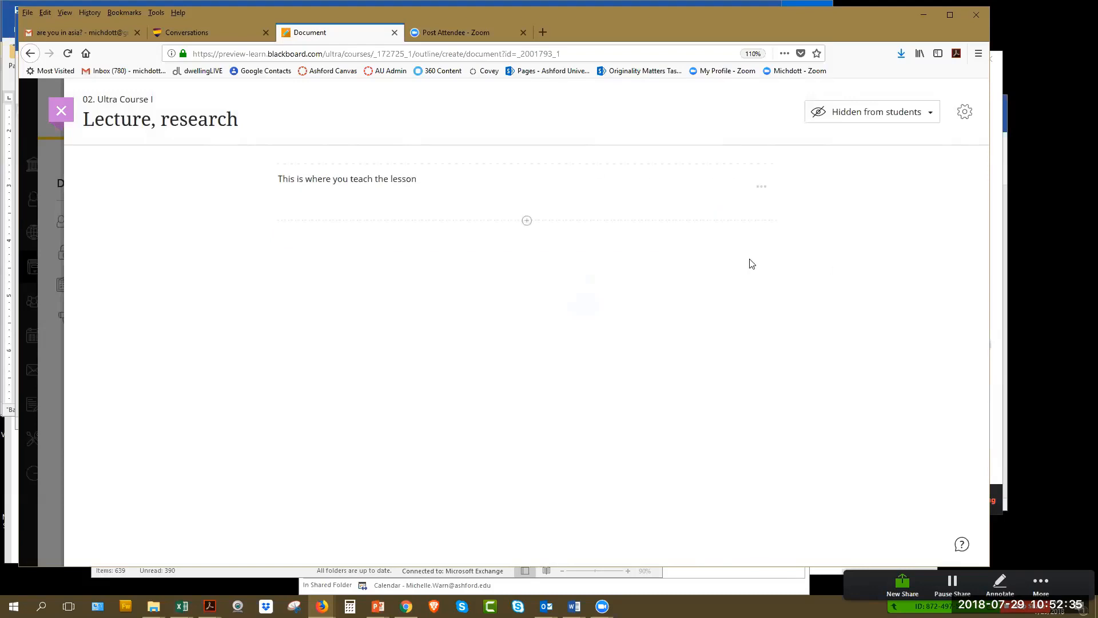
click(55, 114)
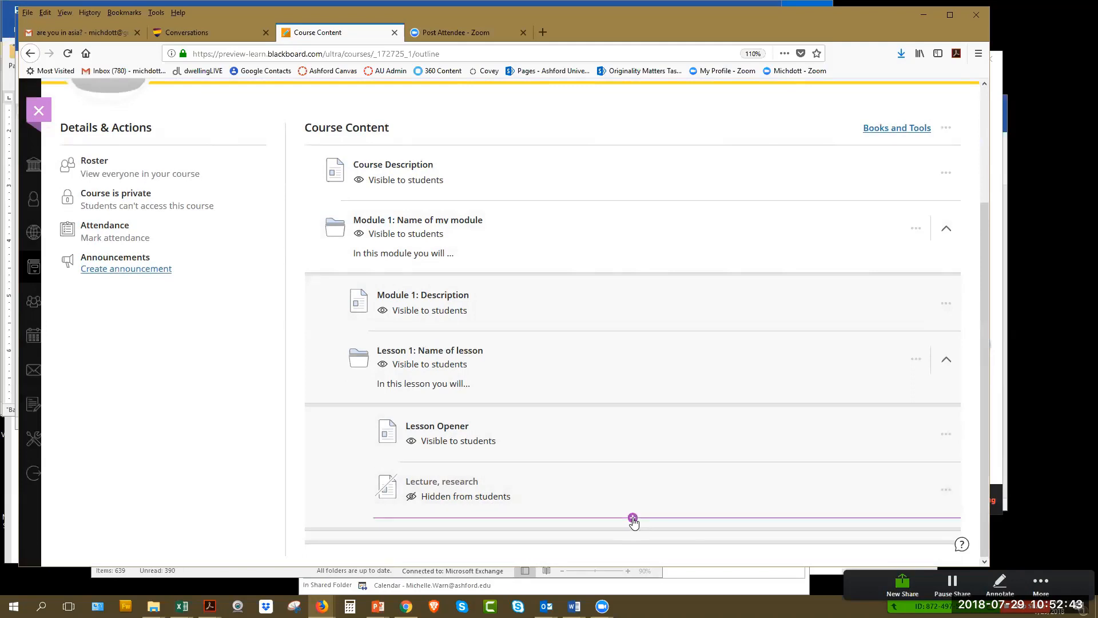
Step: Create a discussion titled "Discussion" below Lecture, research in the Lesson 1 folder and enter "Prompt" as its opening post
click(633, 518)
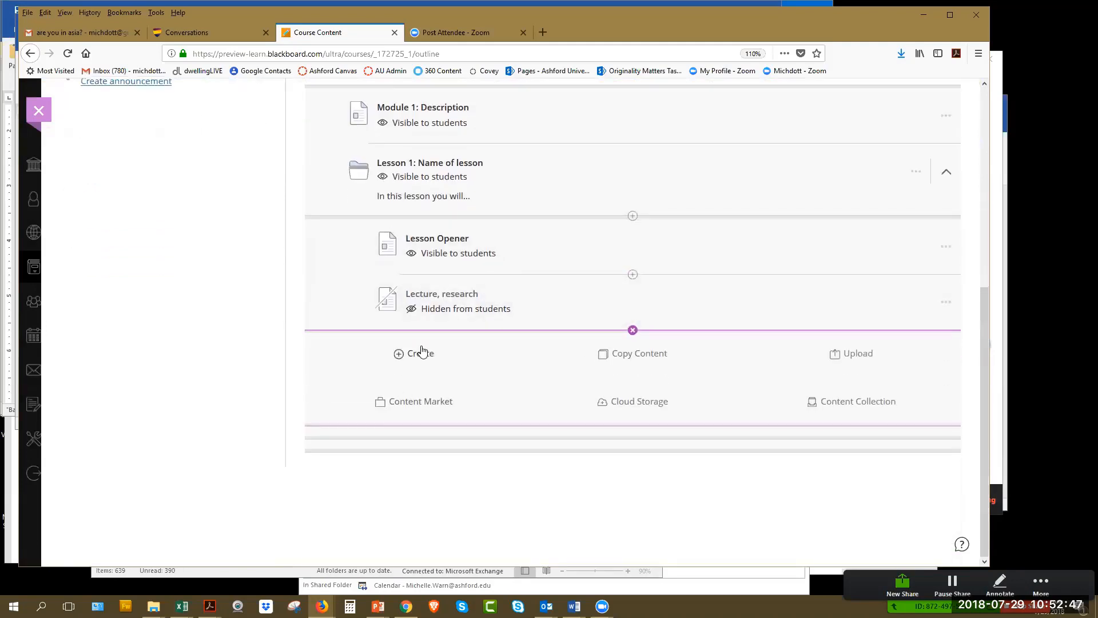
click(421, 352)
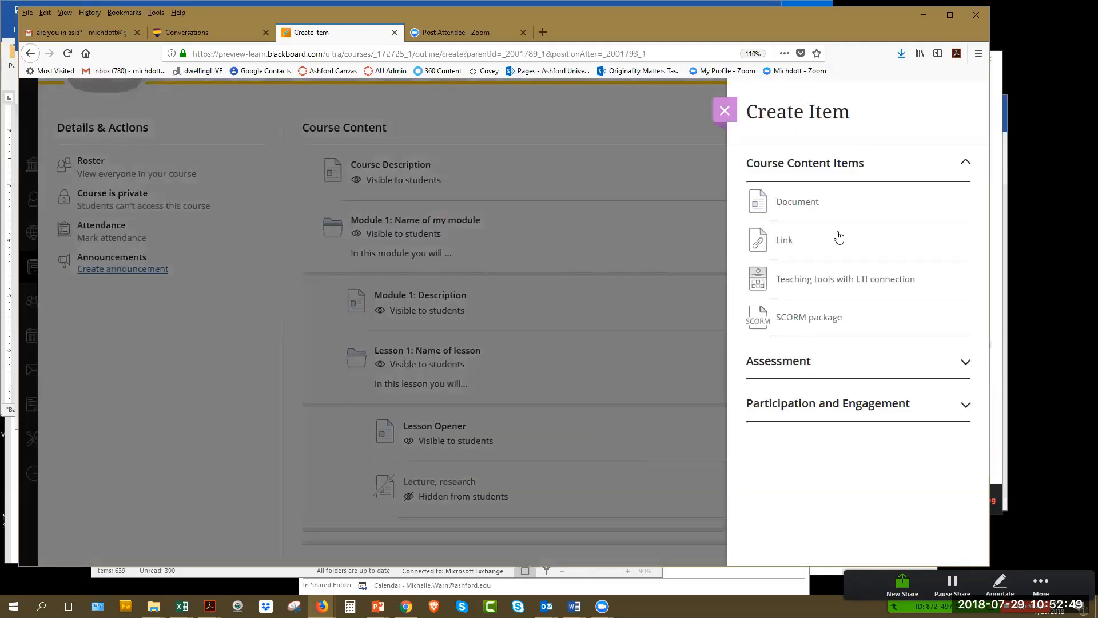
click(838, 407)
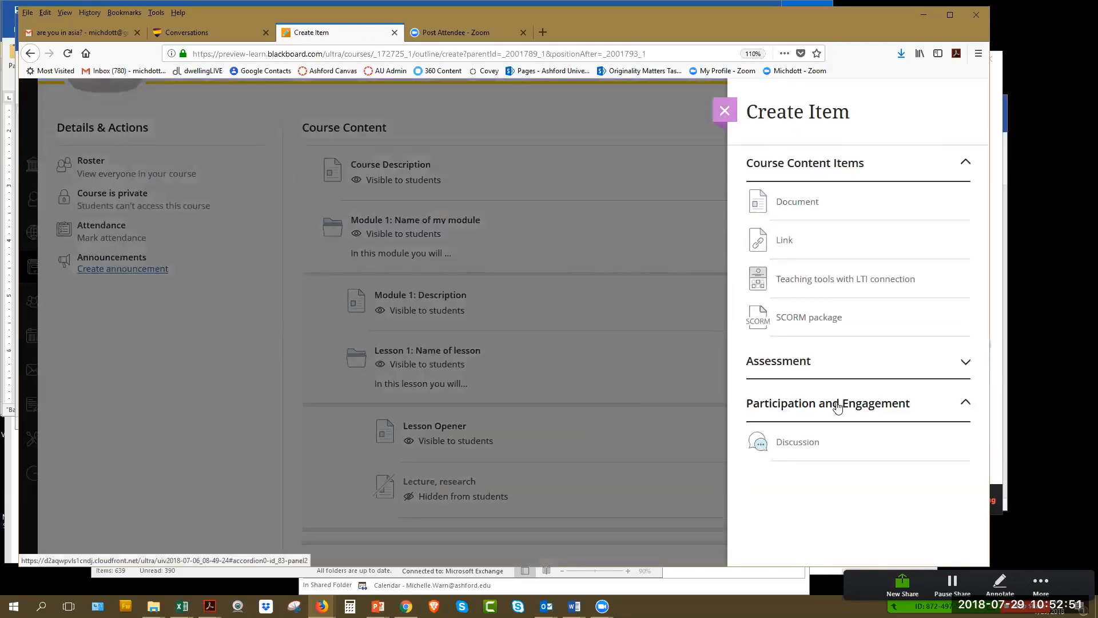
click(798, 443)
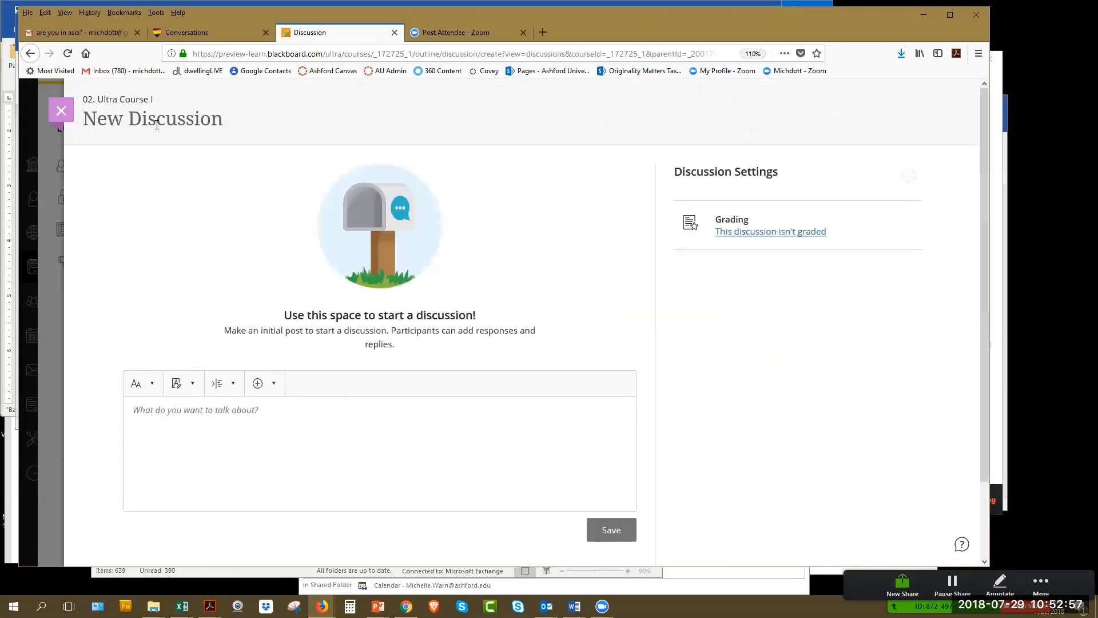
text(Di)
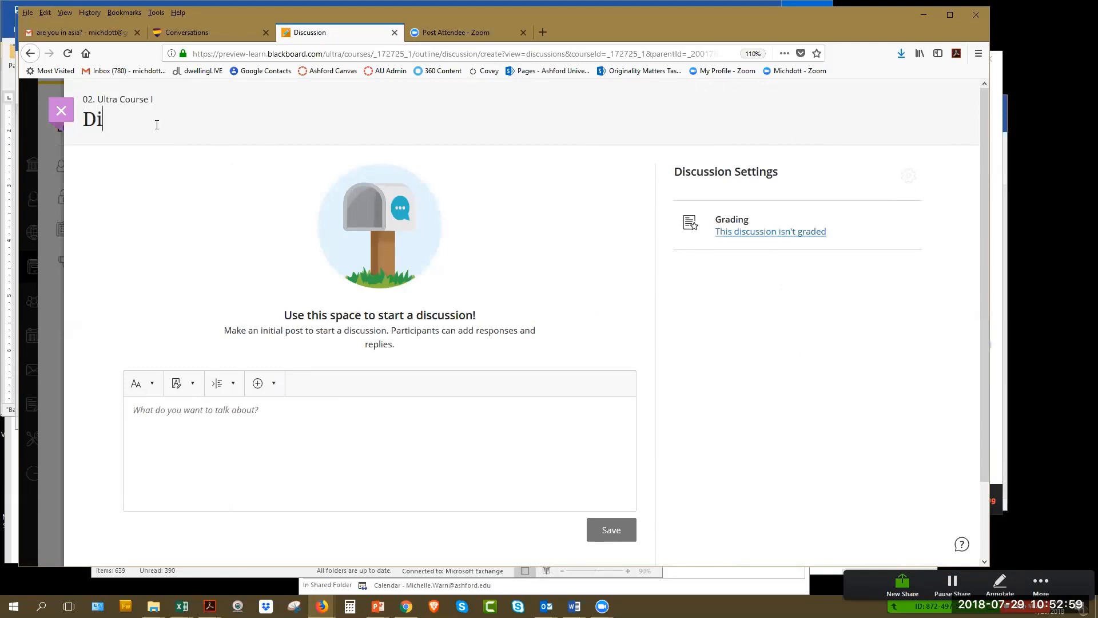
text(scussion)
click(219, 426)
text(Prompt)
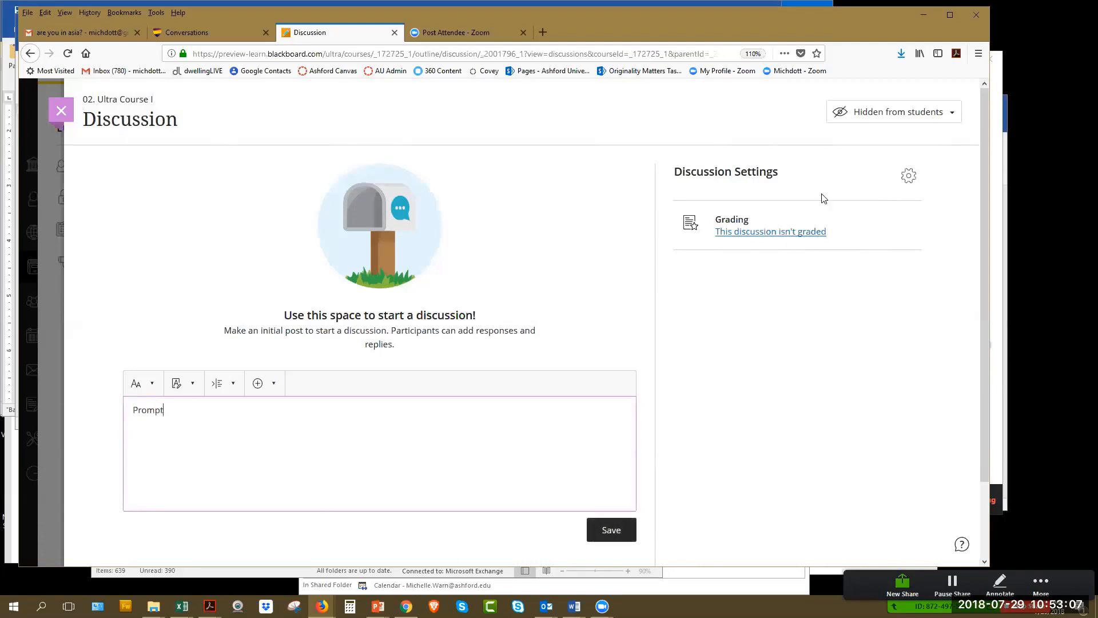
Step: Review the discussion's settings for display, post first, grading and group assignment, and close them
drag(824, 199, 716, 220)
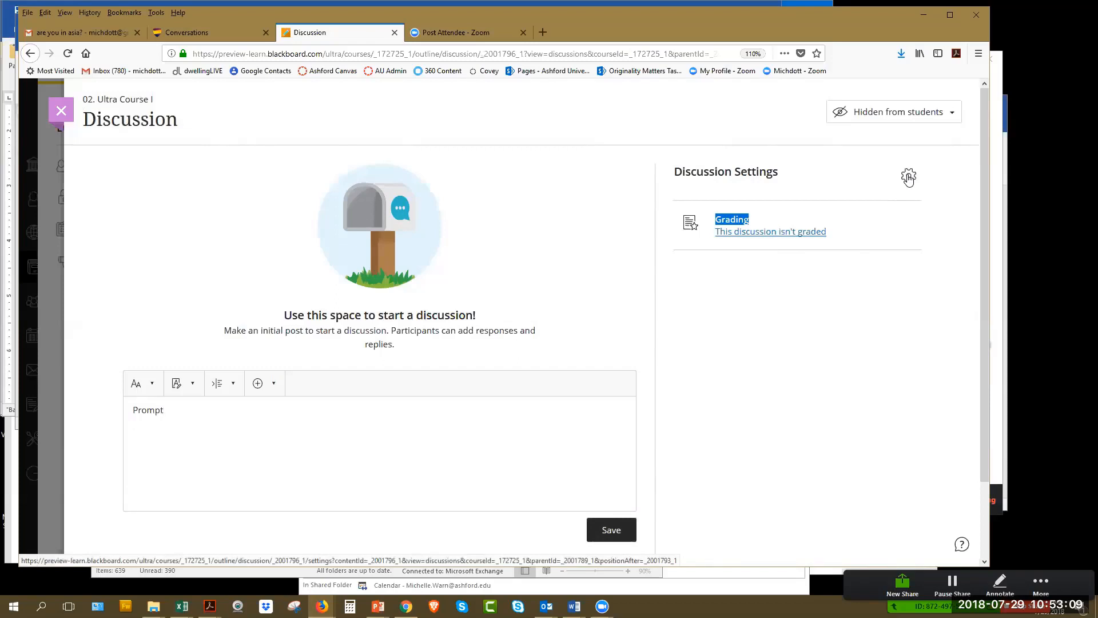
click(908, 178)
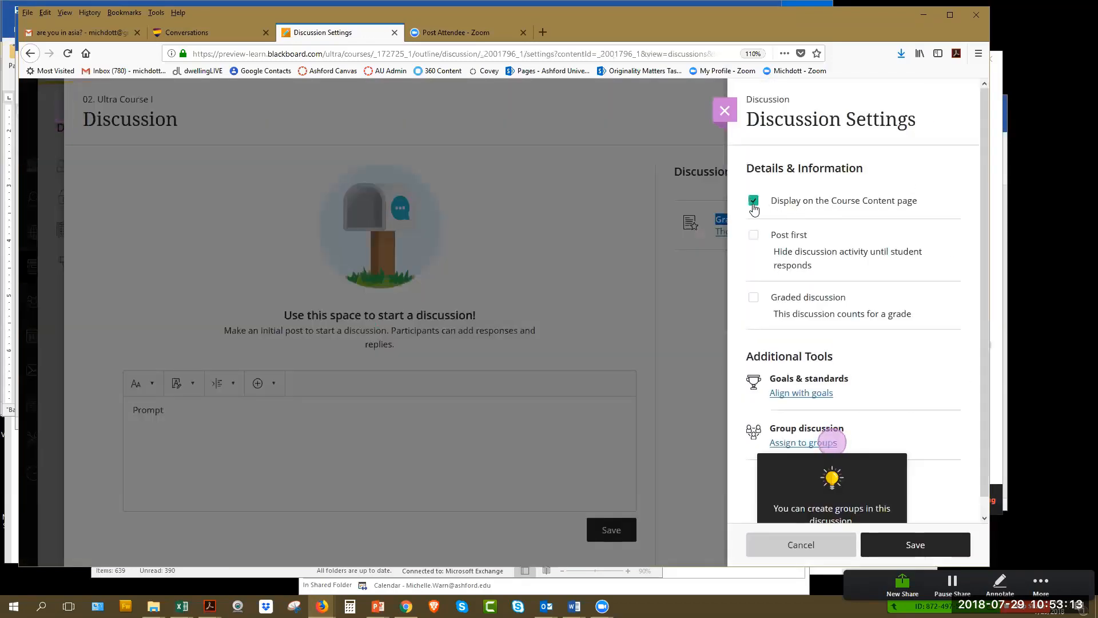
scroll(829, 332, down, 1)
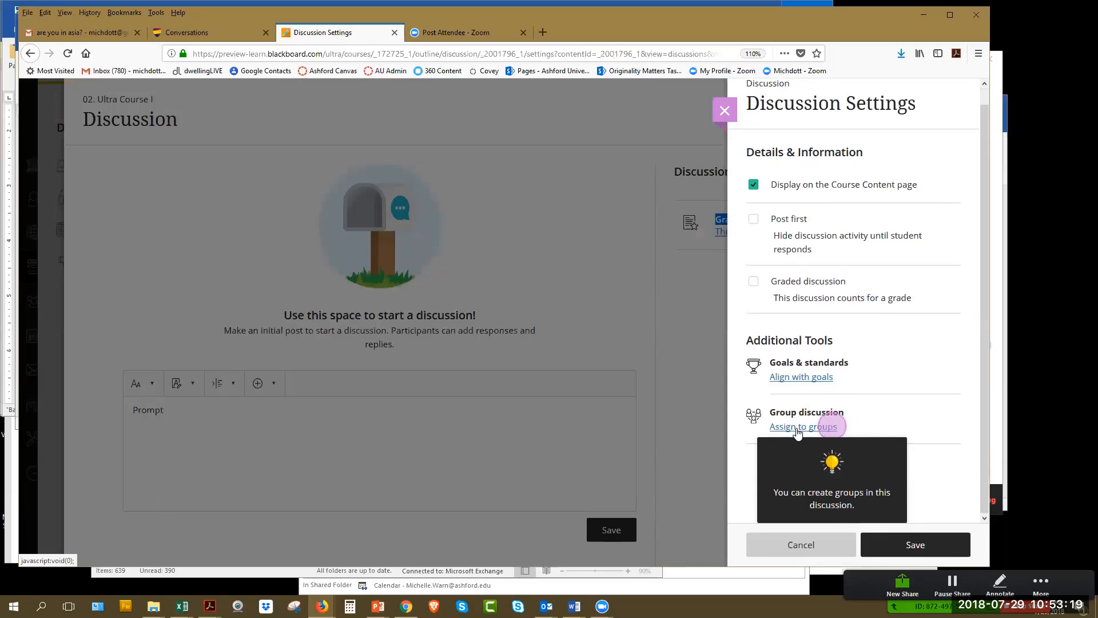
click(571, 468)
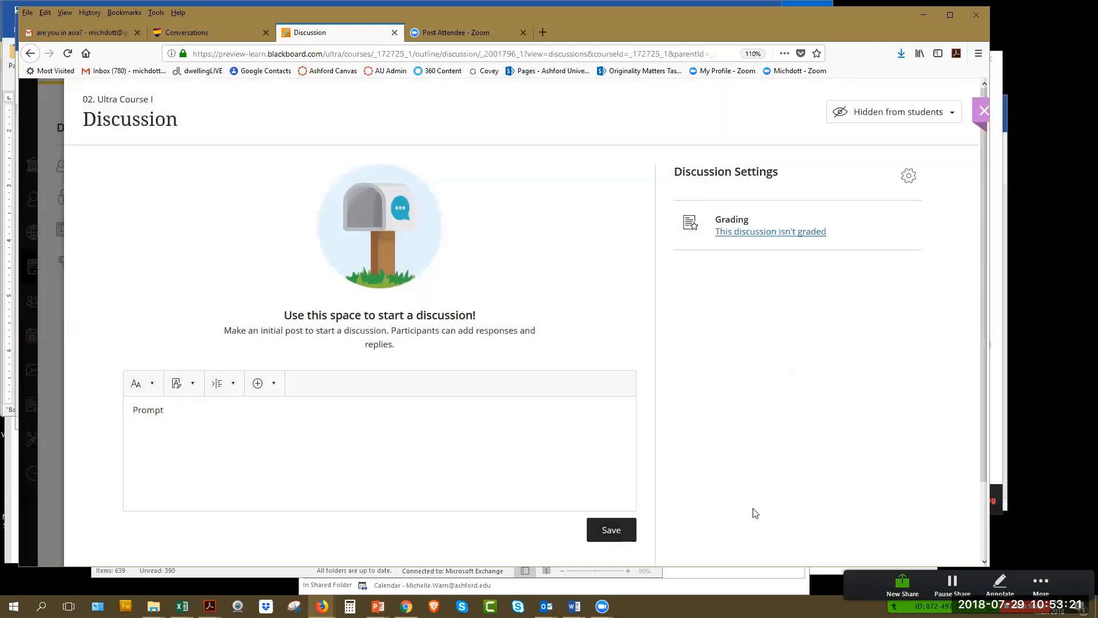
Step: Save the discussion's opening post and close the discussion to return to the course content list
click(620, 529)
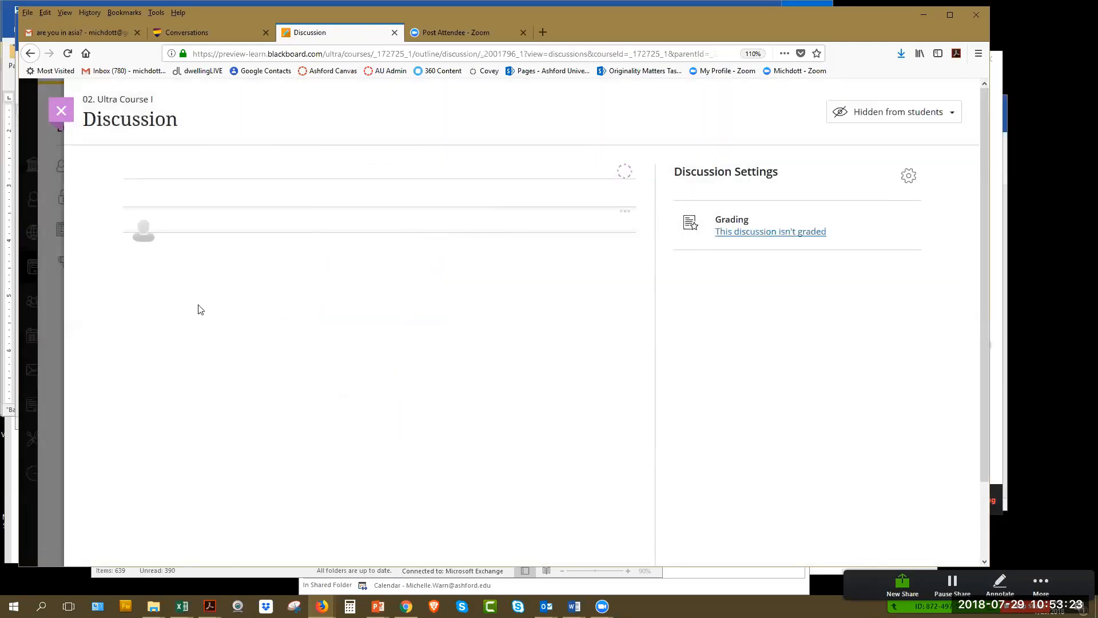
click(61, 111)
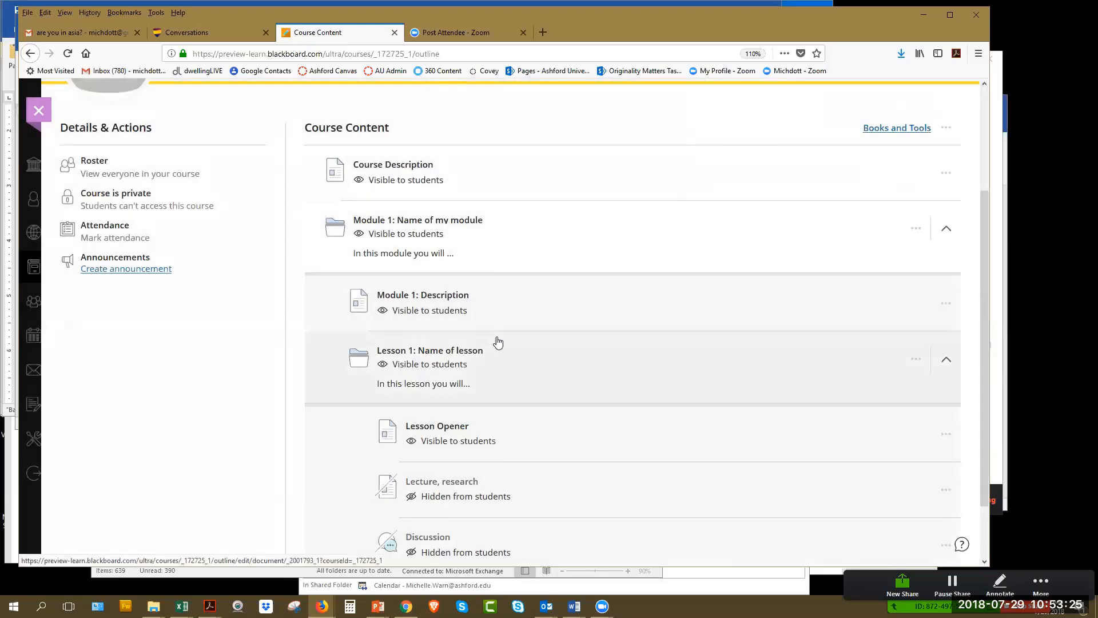
scroll(577, 332, down, 2)
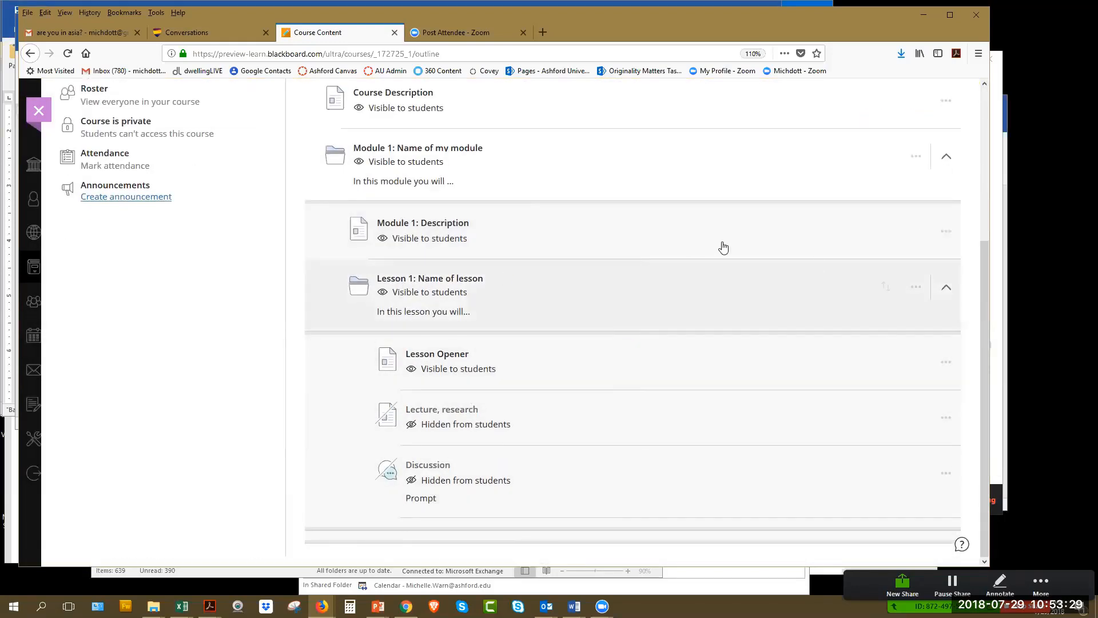
Step: Create a test titled "New Test 7/29/18" as the first item inside the Module 1 folder
scroll(946, 290, up, 3)
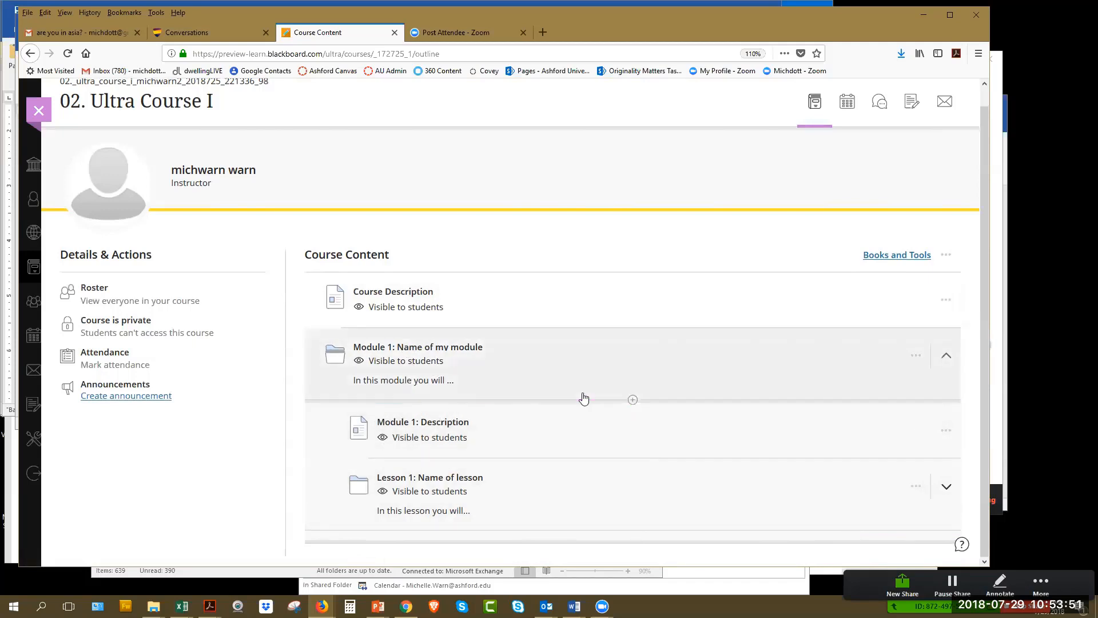
click(633, 400)
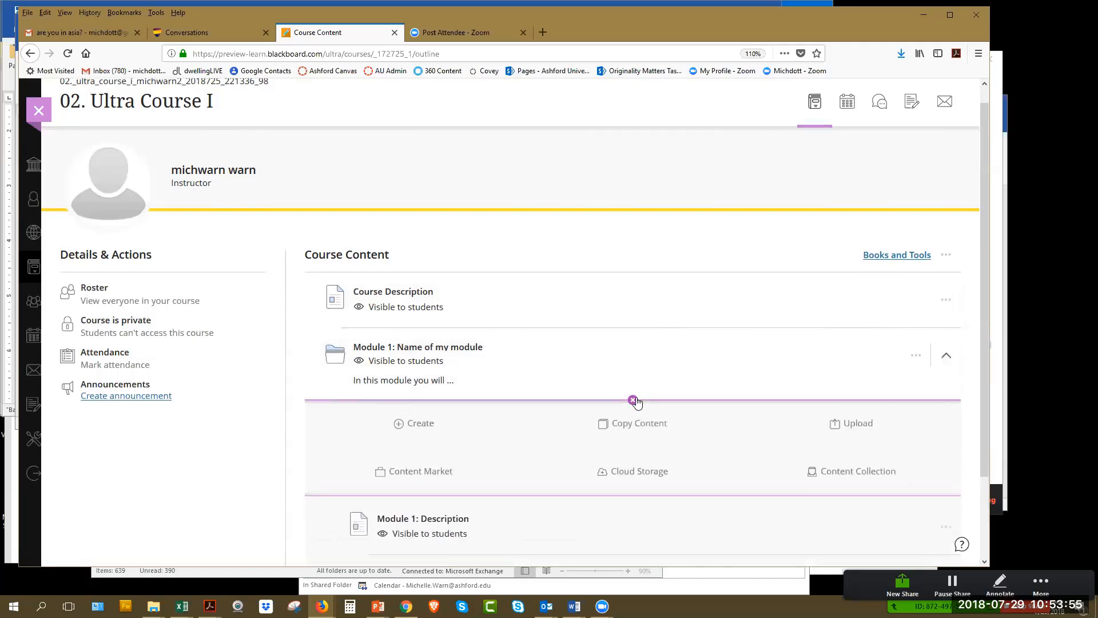
click(424, 428)
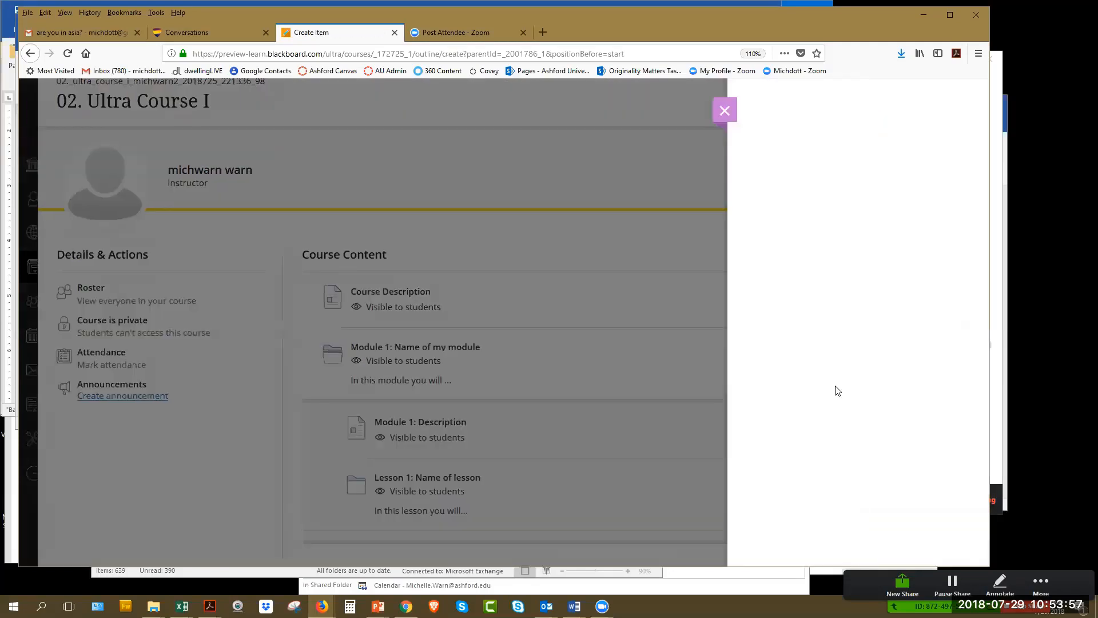
click(794, 406)
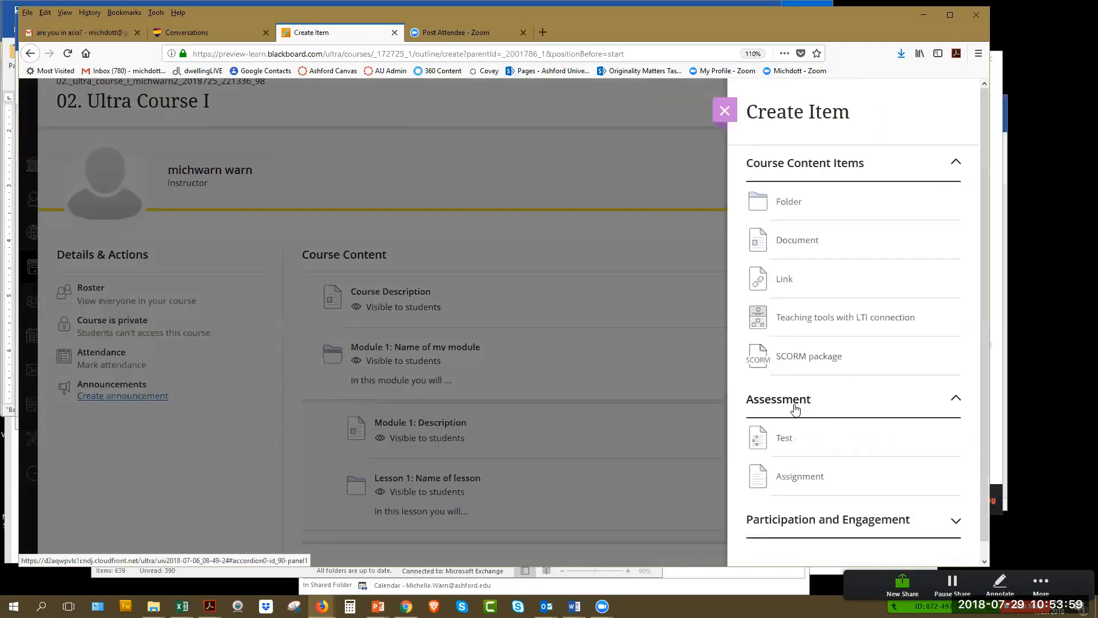
click(785, 441)
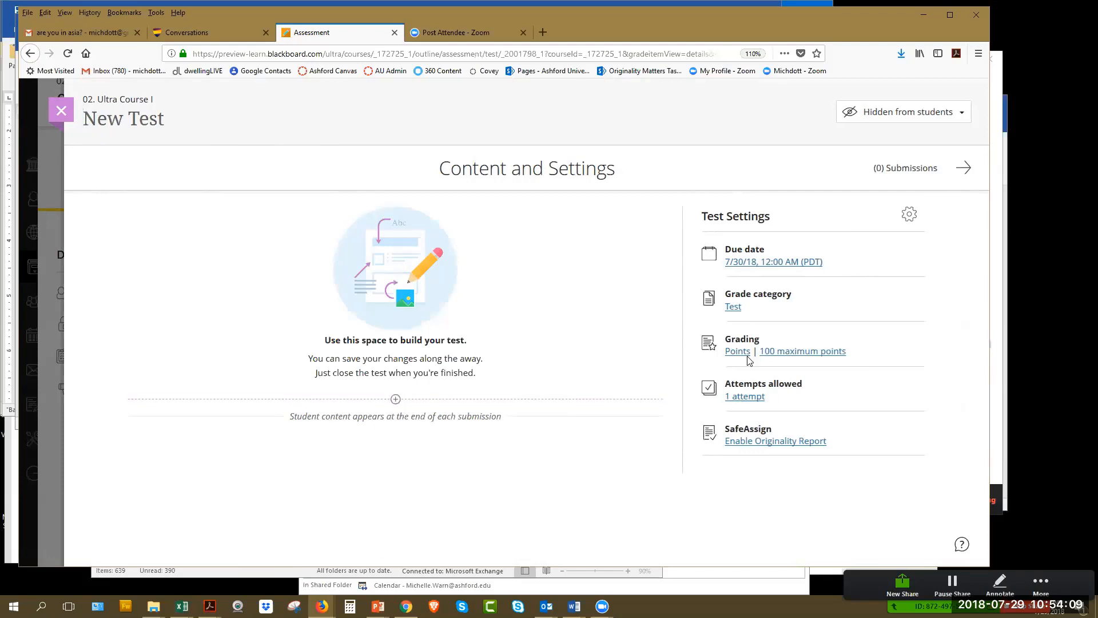
text(New Test 7/29/18)
Step: Set the test's allowed attempts to Unlimited, look through the remaining options and save the test settings
click(744, 397)
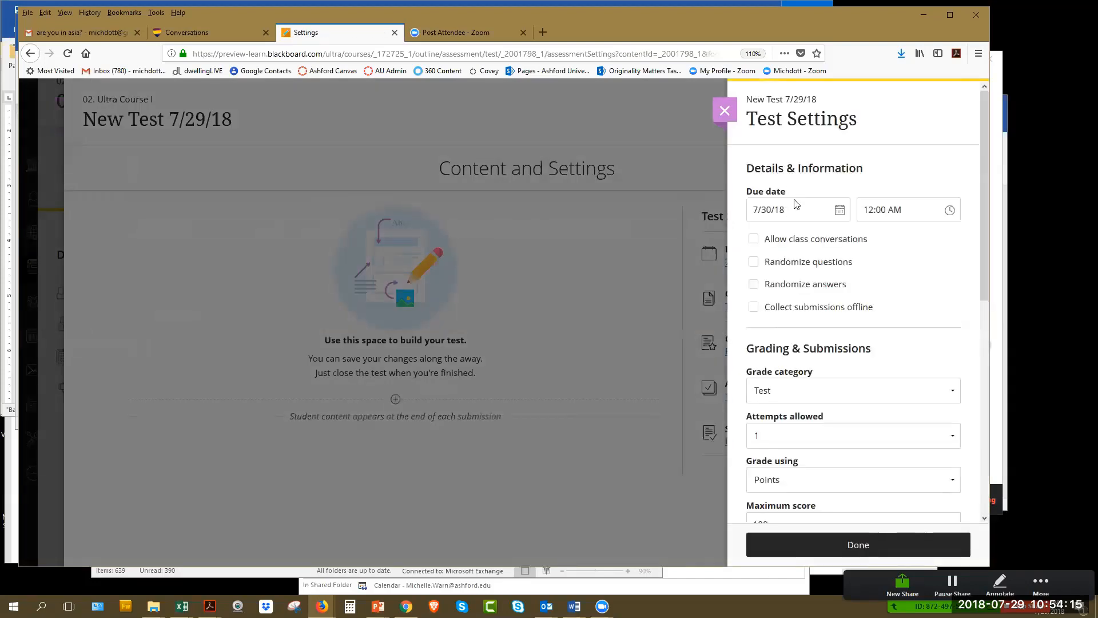
click(959, 438)
click(834, 414)
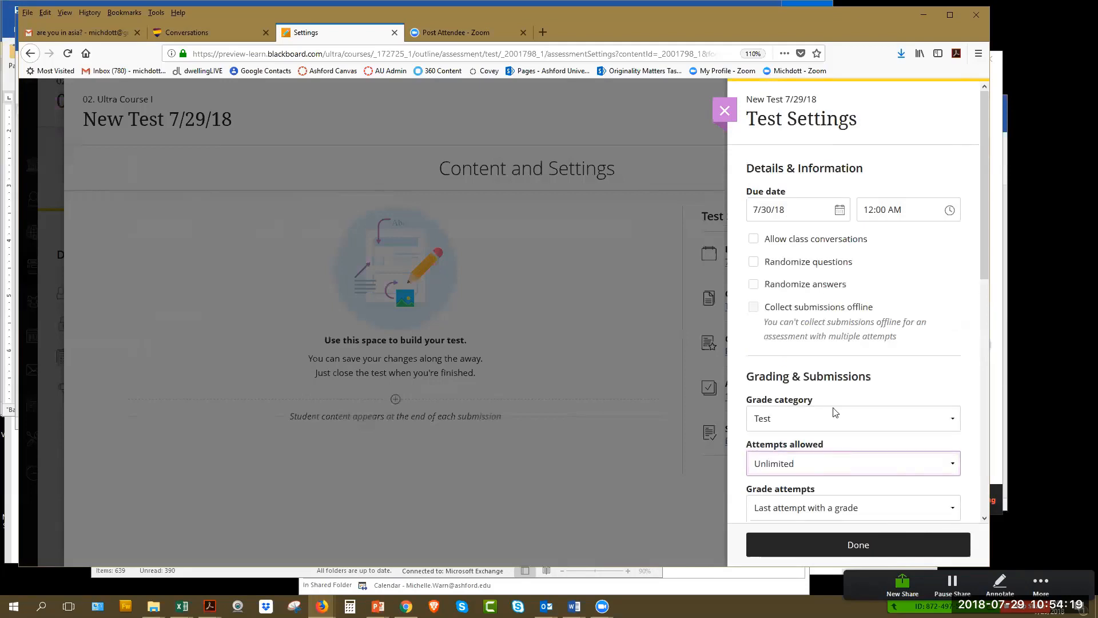
scroll(892, 388, down, 3)
scroll(892, 389, down, 3)
scroll(864, 287, up, 1)
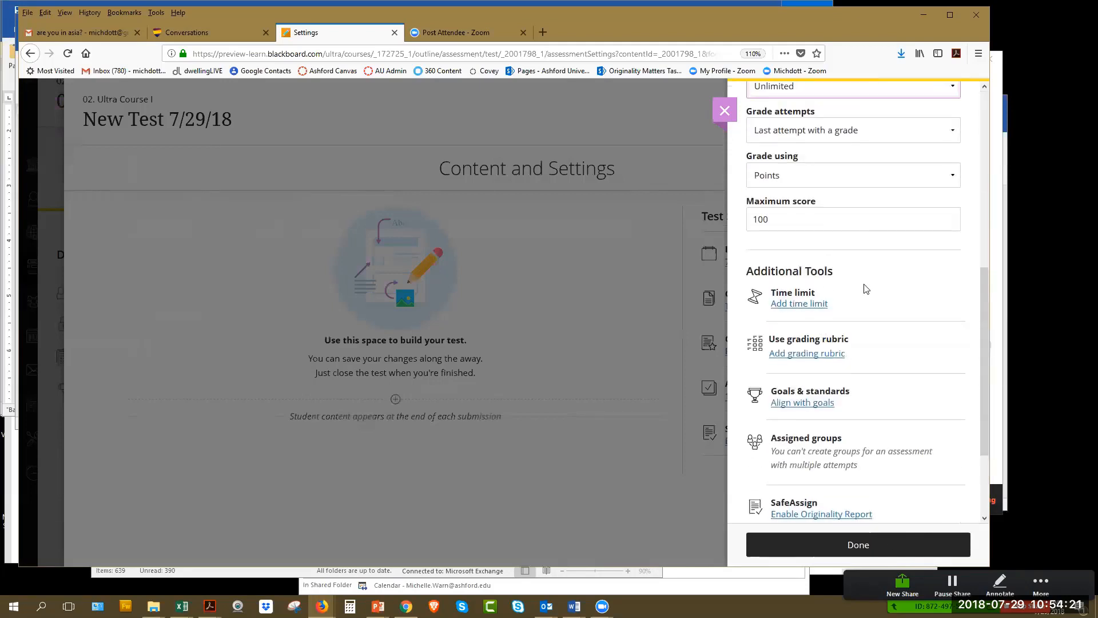
click(724, 111)
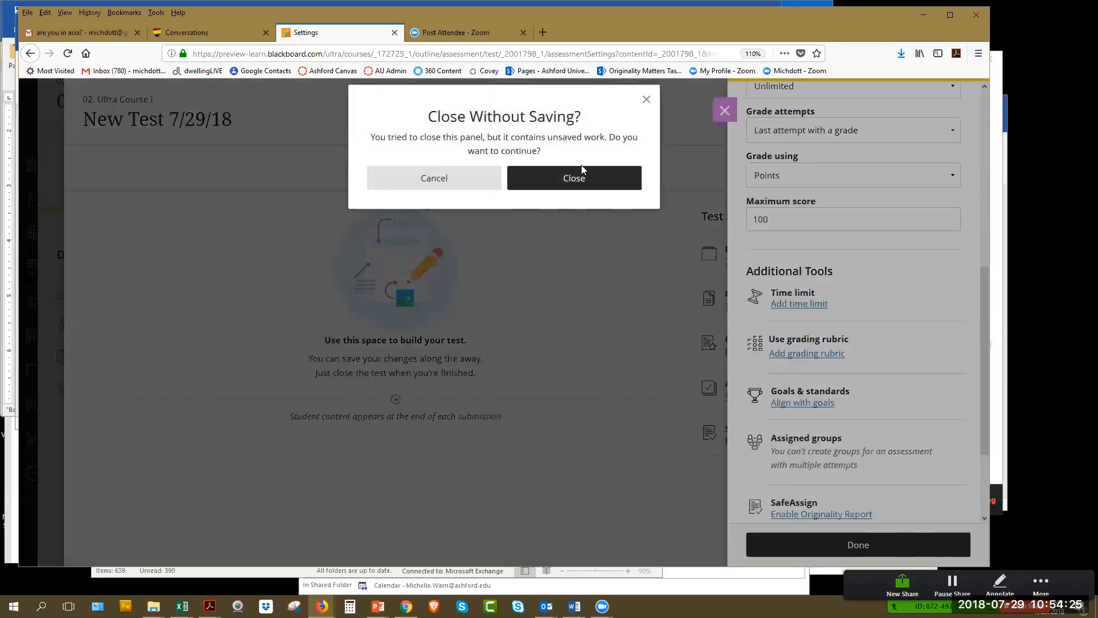
click(454, 178)
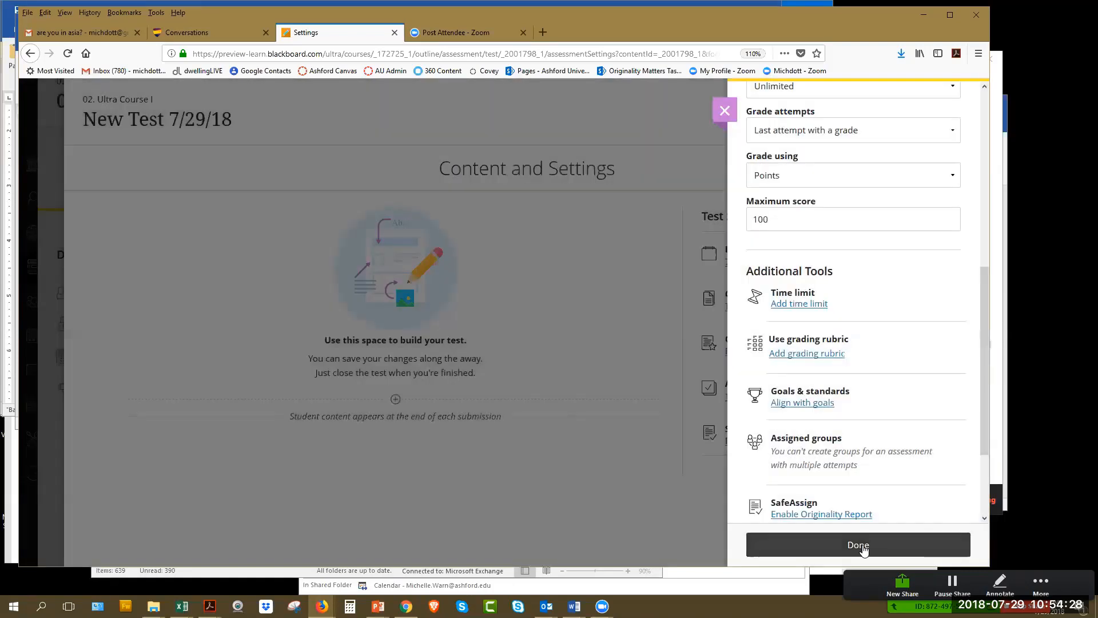
click(858, 545)
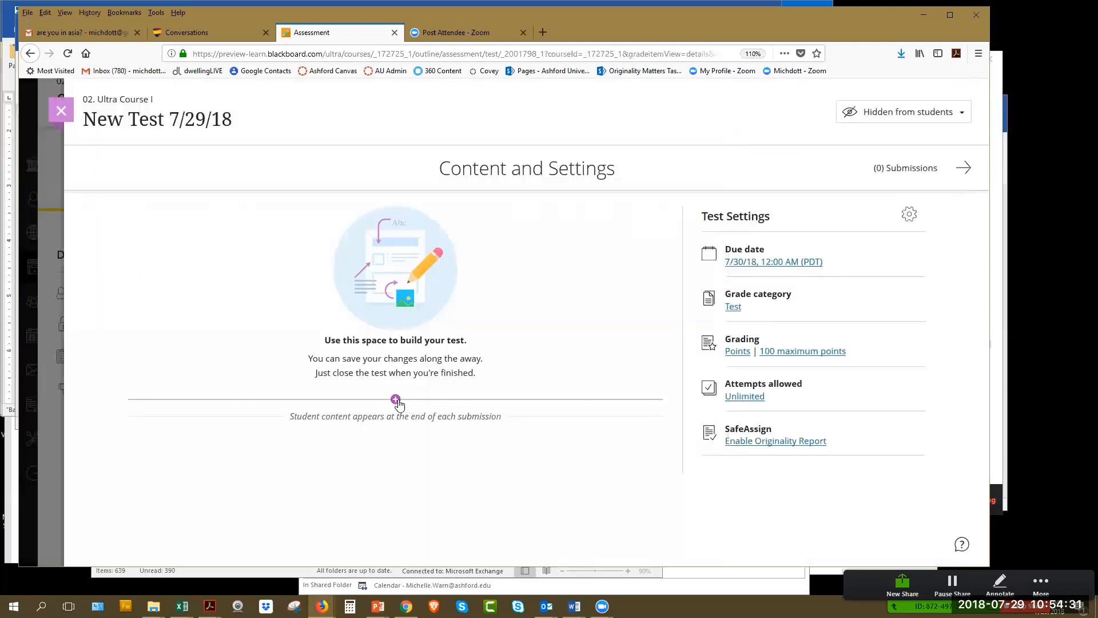
Step: Add an essay question with the text "essay prompt" to the test and save it
click(396, 400)
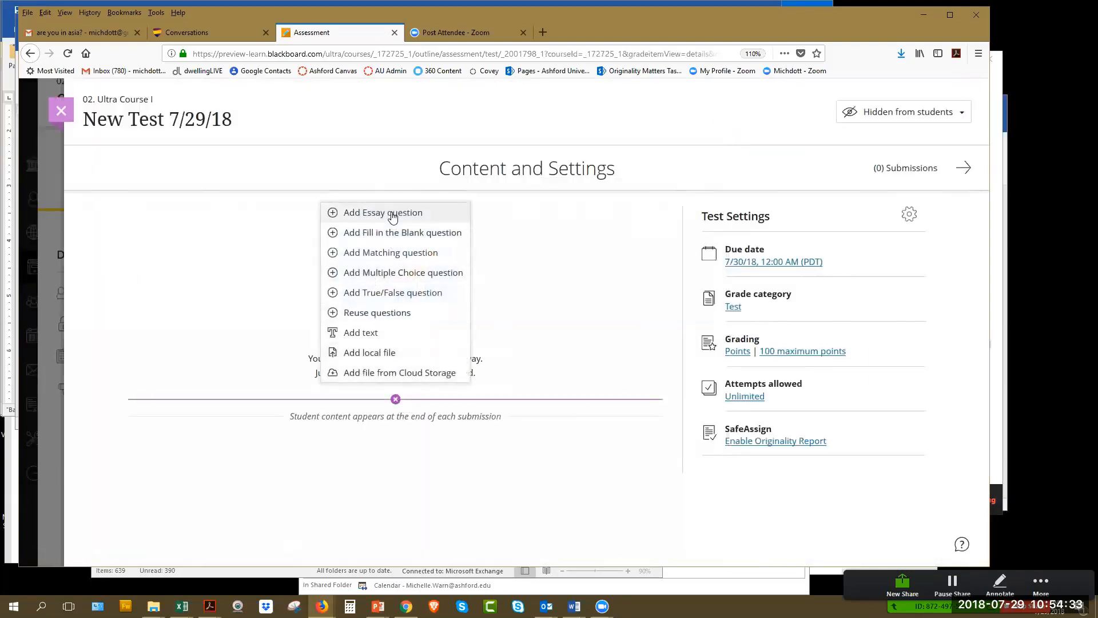
click(413, 267)
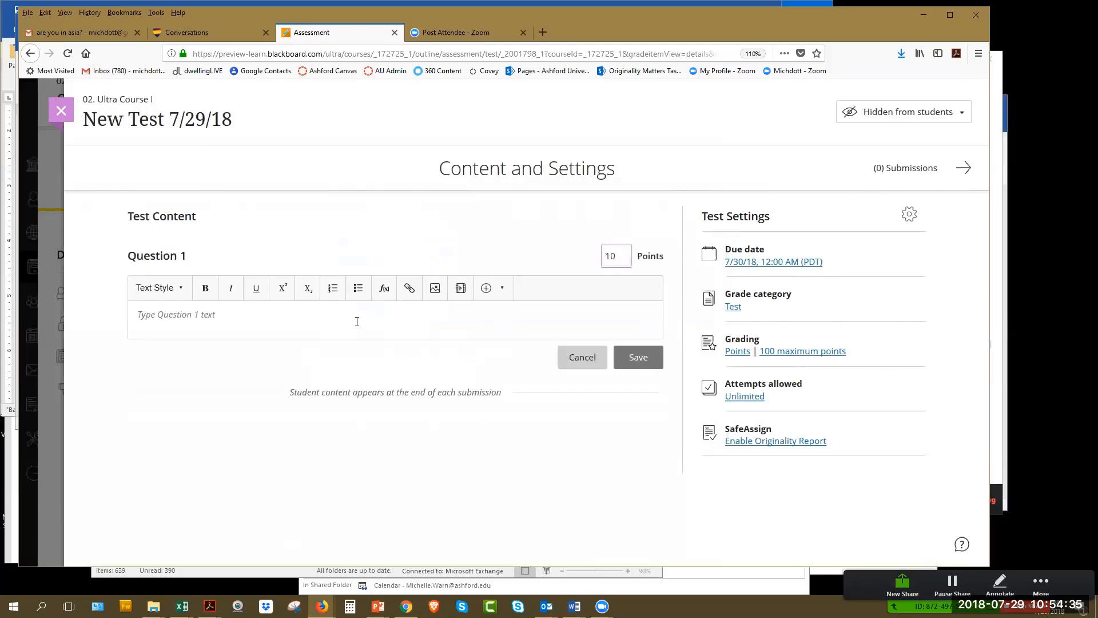
click(281, 323)
text(essay prompt)
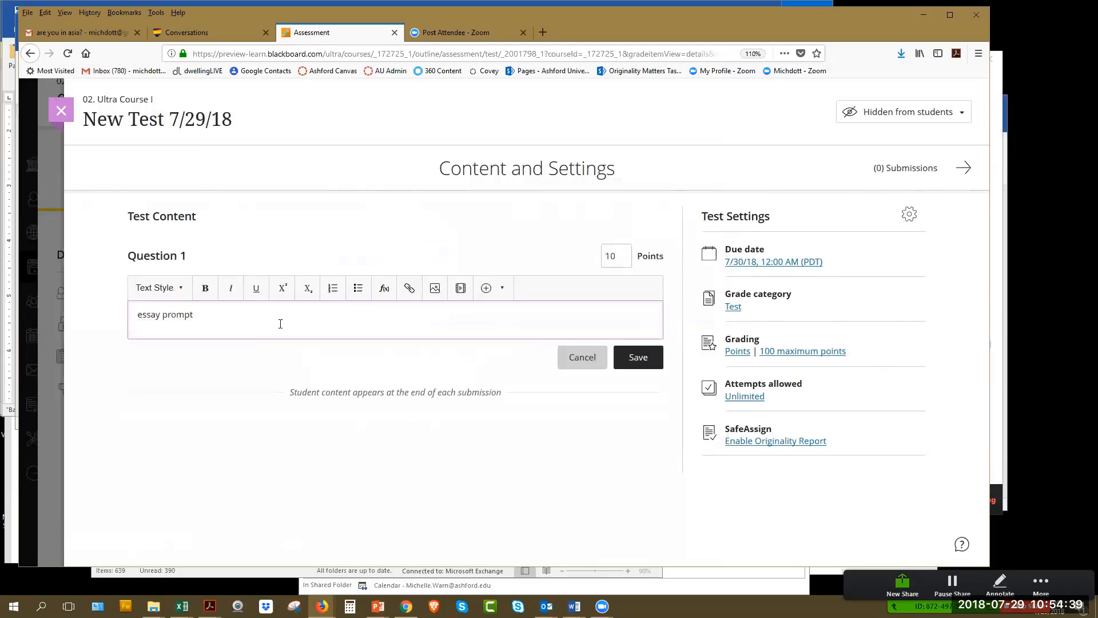
click(638, 357)
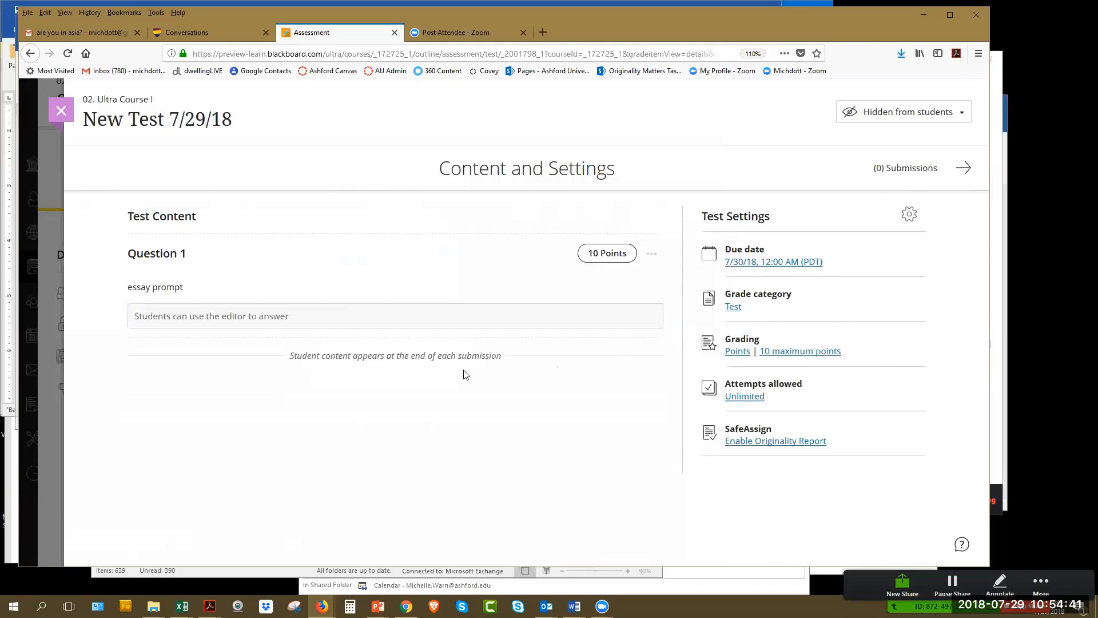
Step: Add a multiple choice question below the essay question and fill in its first three answers as "1", "2" and "3"
click(395, 338)
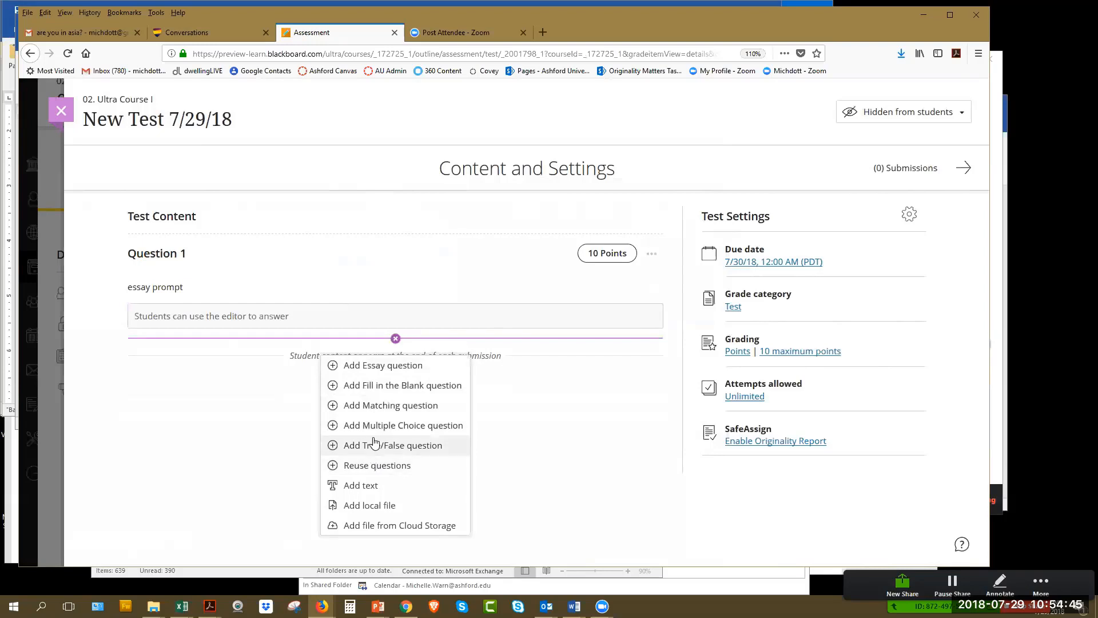
click(465, 427)
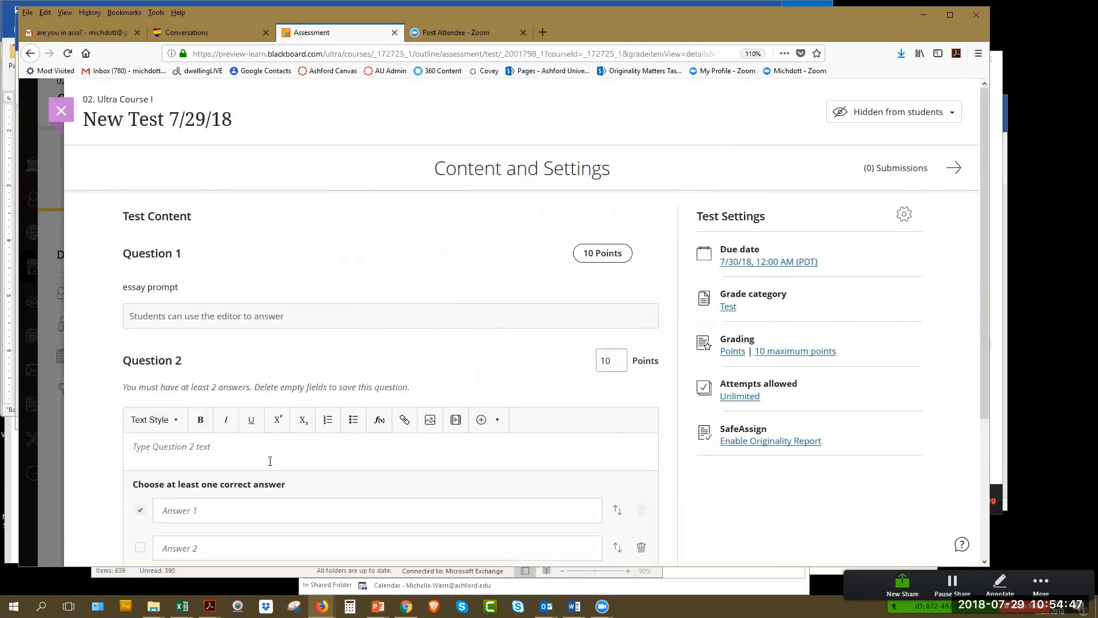
scroll(535, 314, down, 4)
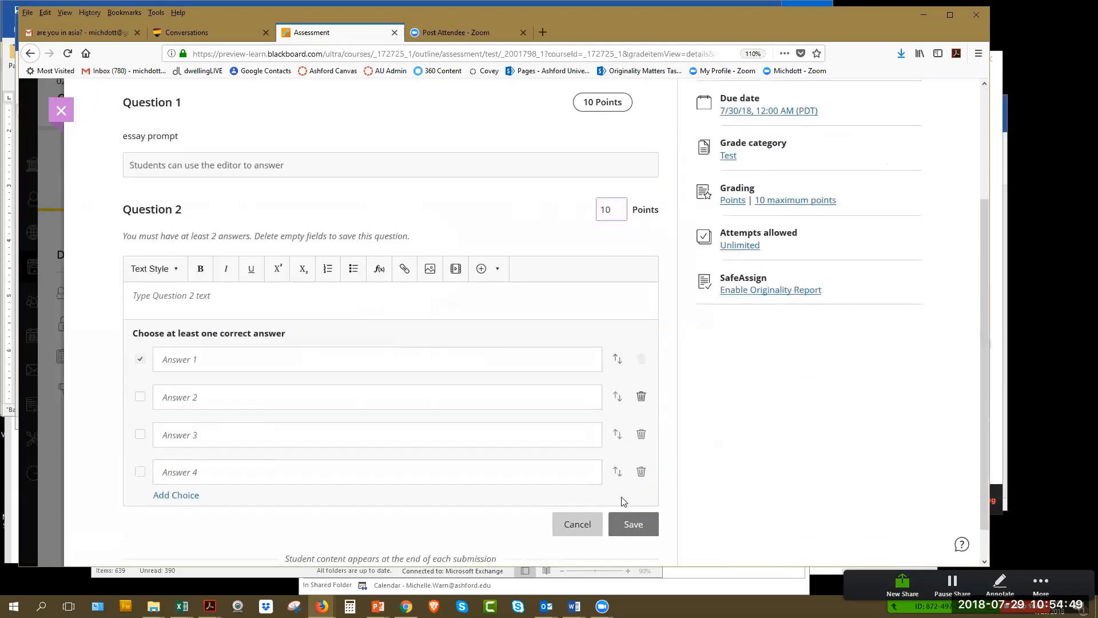
click(200, 360)
text(1)
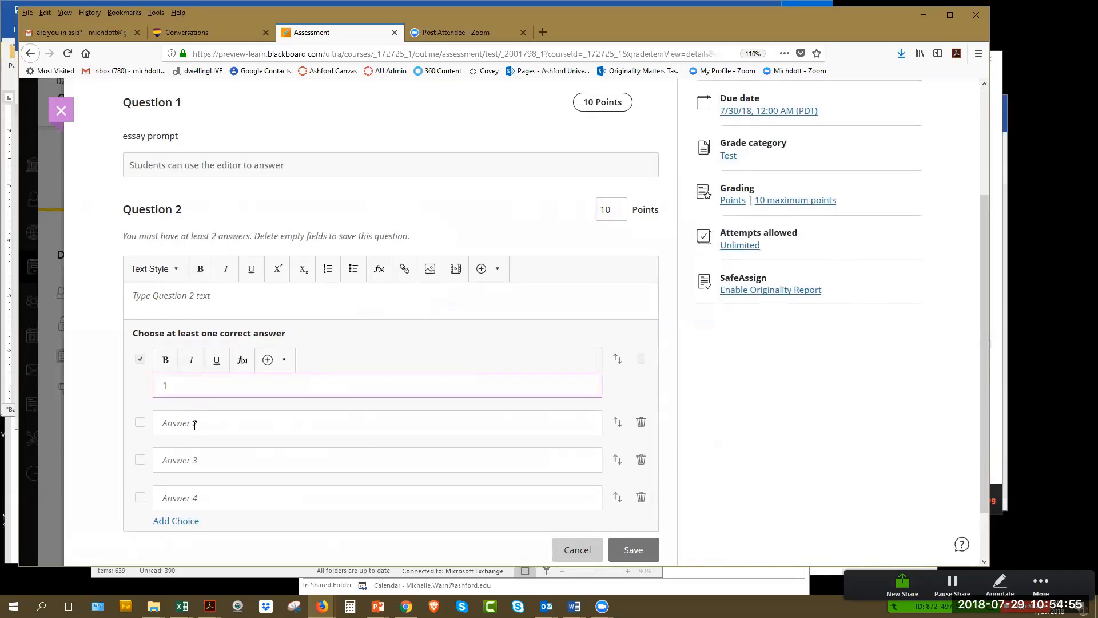
click(199, 422)
text(2)
click(201, 457)
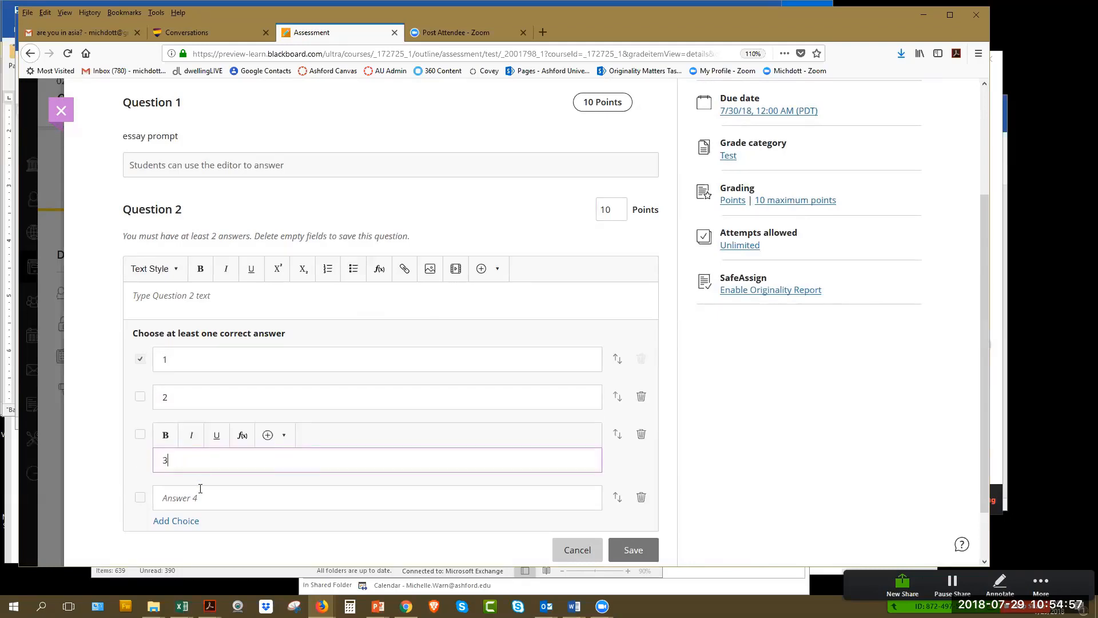
Step: Enter "question" as the text of Question 2 and try to save the question
click(217, 293)
text(question)
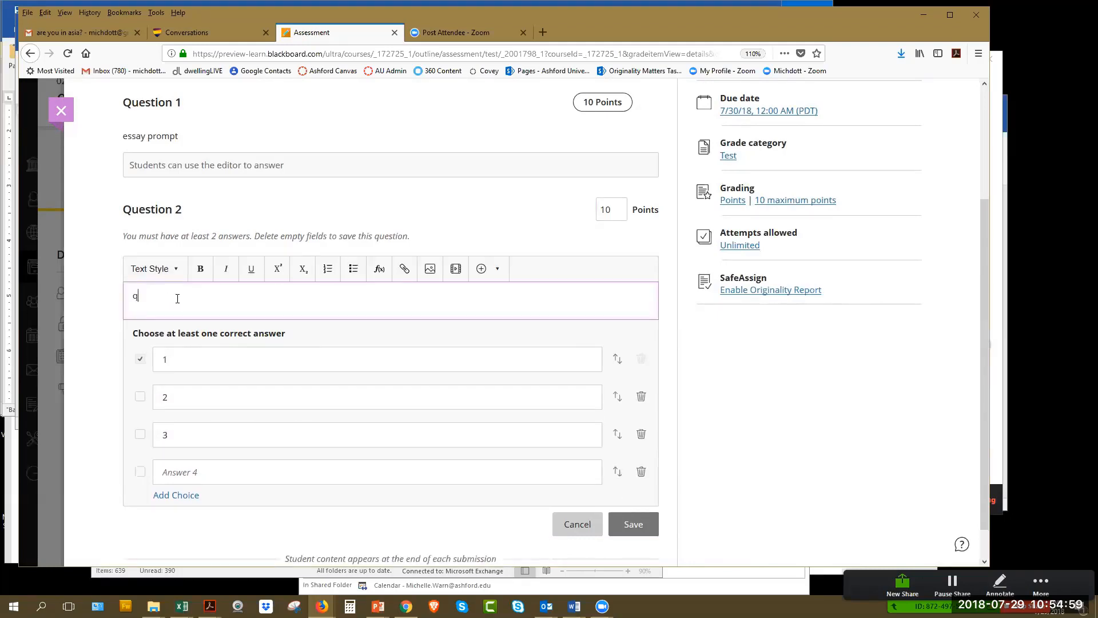
click(647, 524)
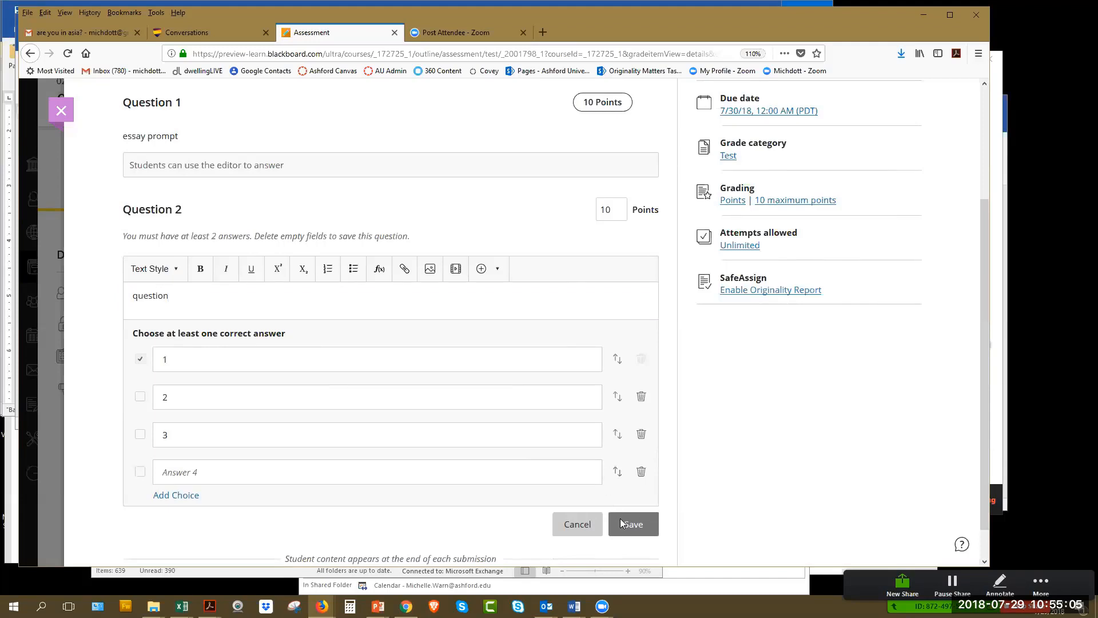
Step: Retry saving the multiple choice Question 2 and close the test, discarding the unsaved question
scroll(246, 330, up, 2)
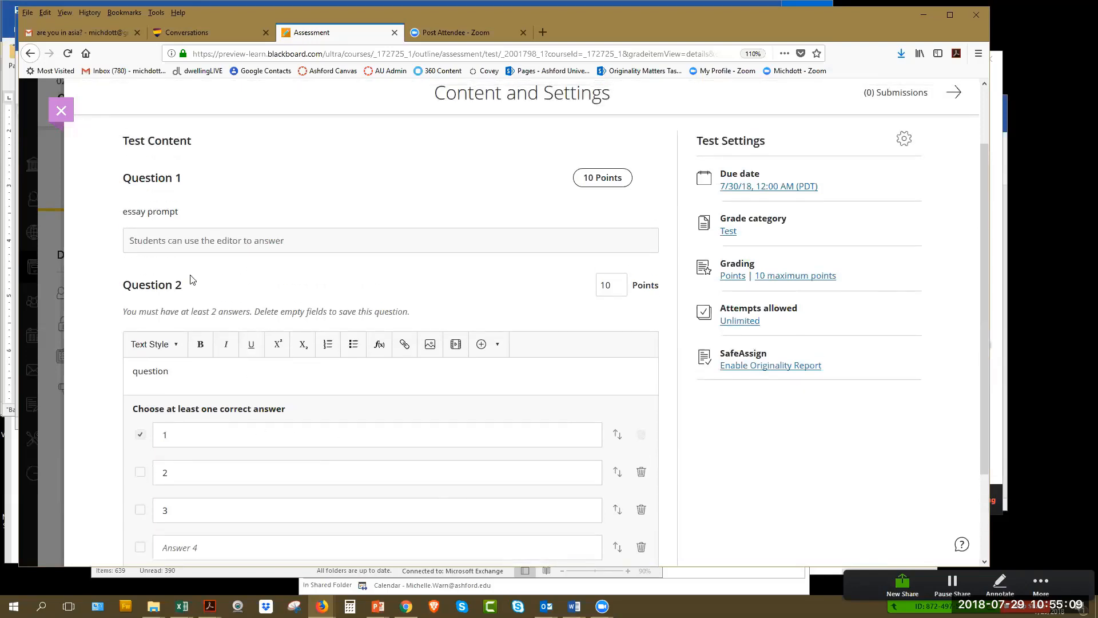
click(202, 382)
scroll(172, 395, down, 3)
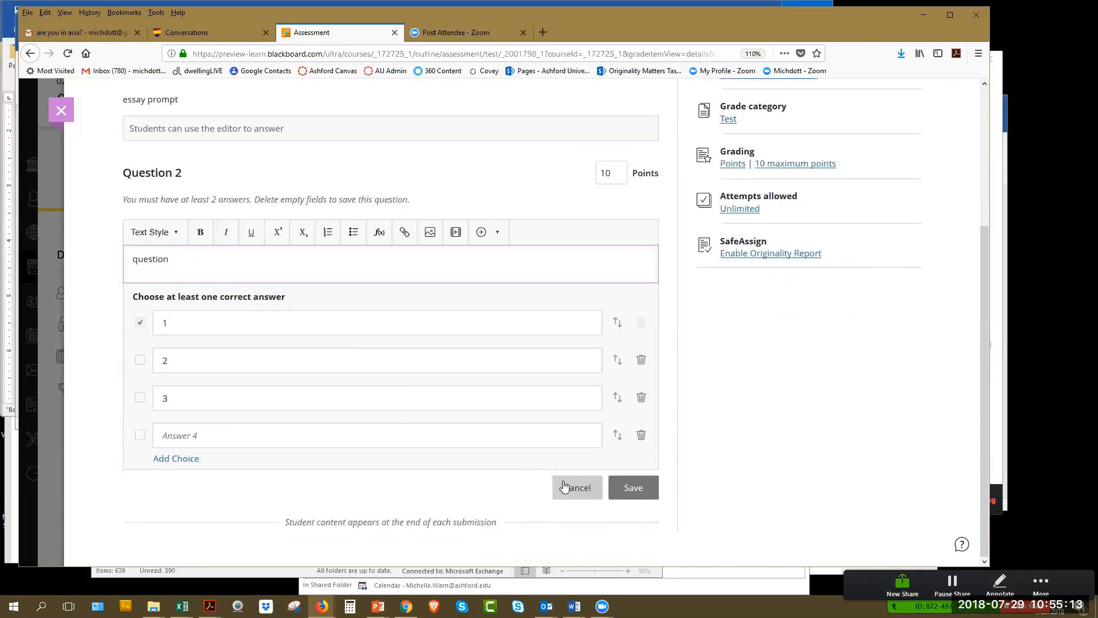
click(651, 498)
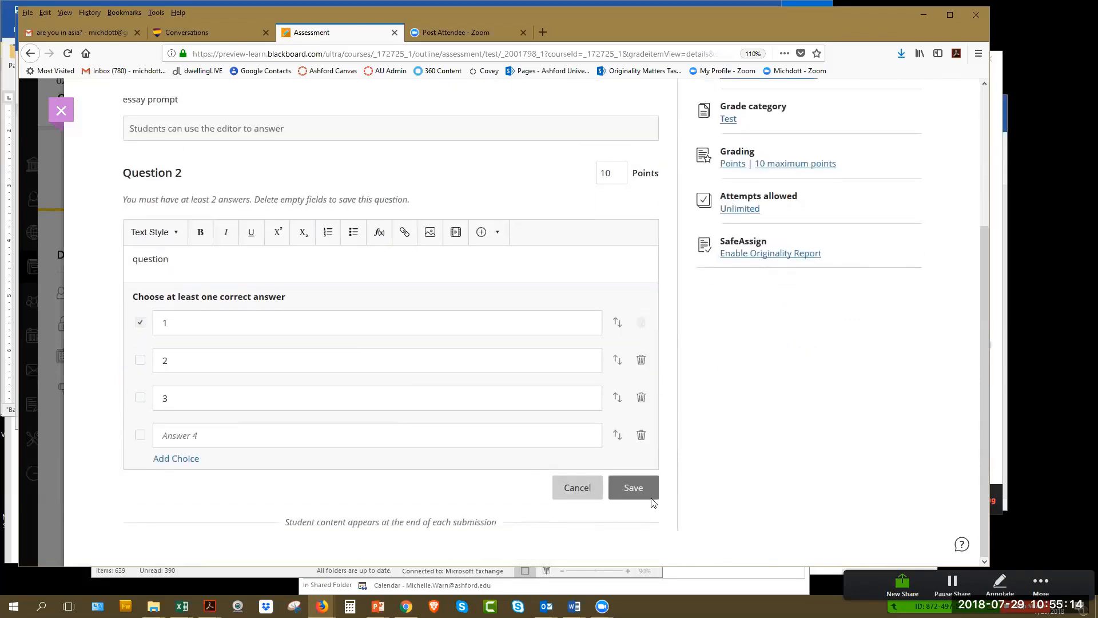
click(61, 111)
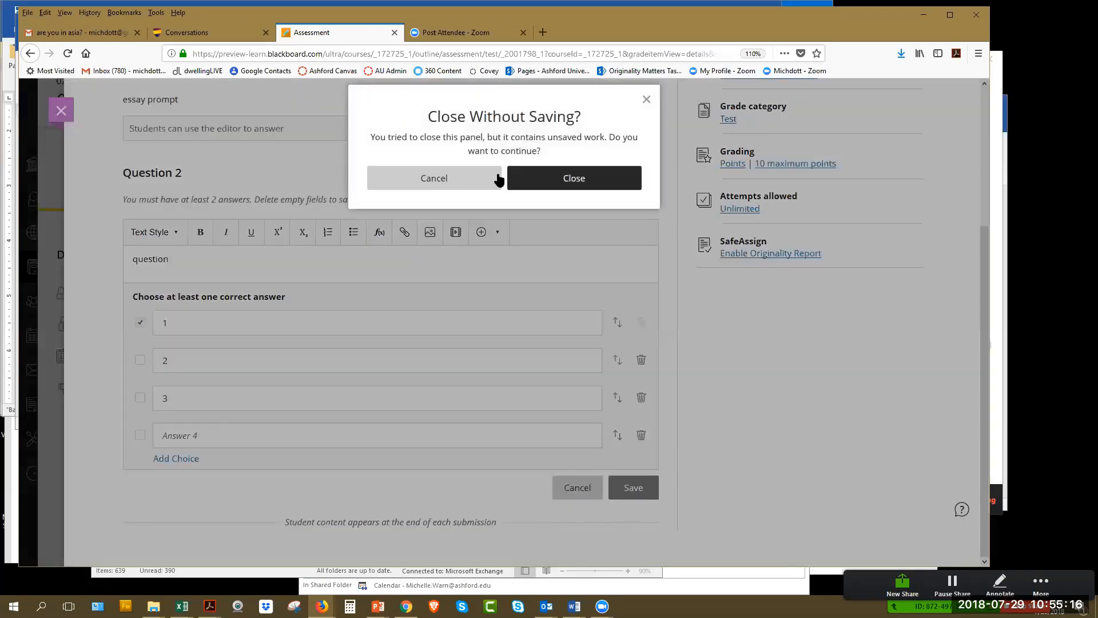
click(574, 179)
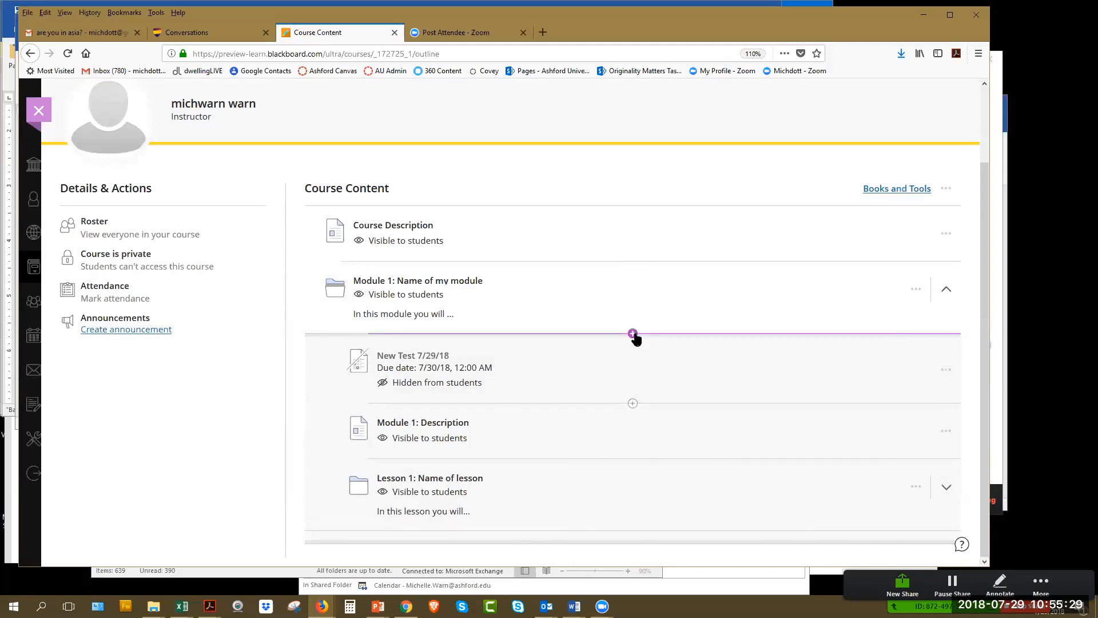
Step: Create a document between Course Description and the Module 1 folder, save the text "document" in it and close it
click(632, 262)
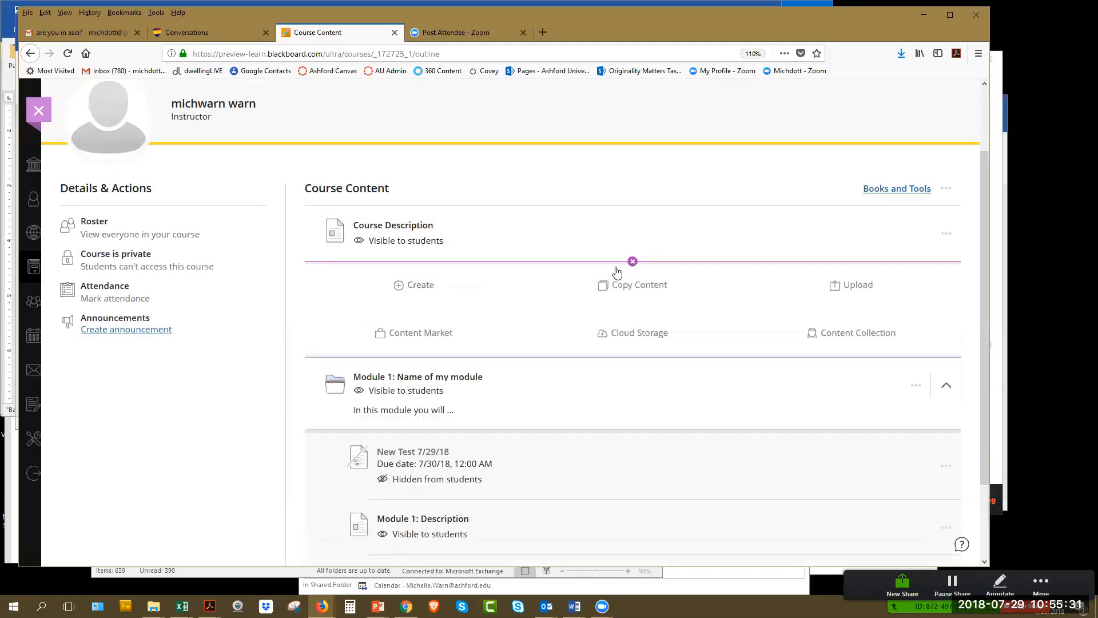
click(413, 285)
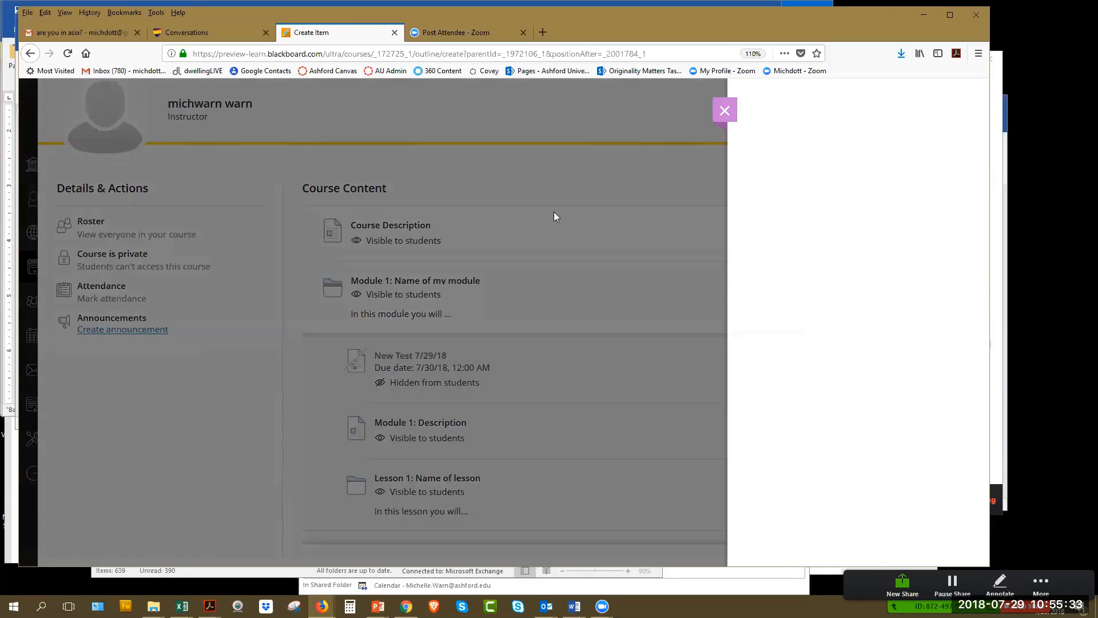
click(796, 246)
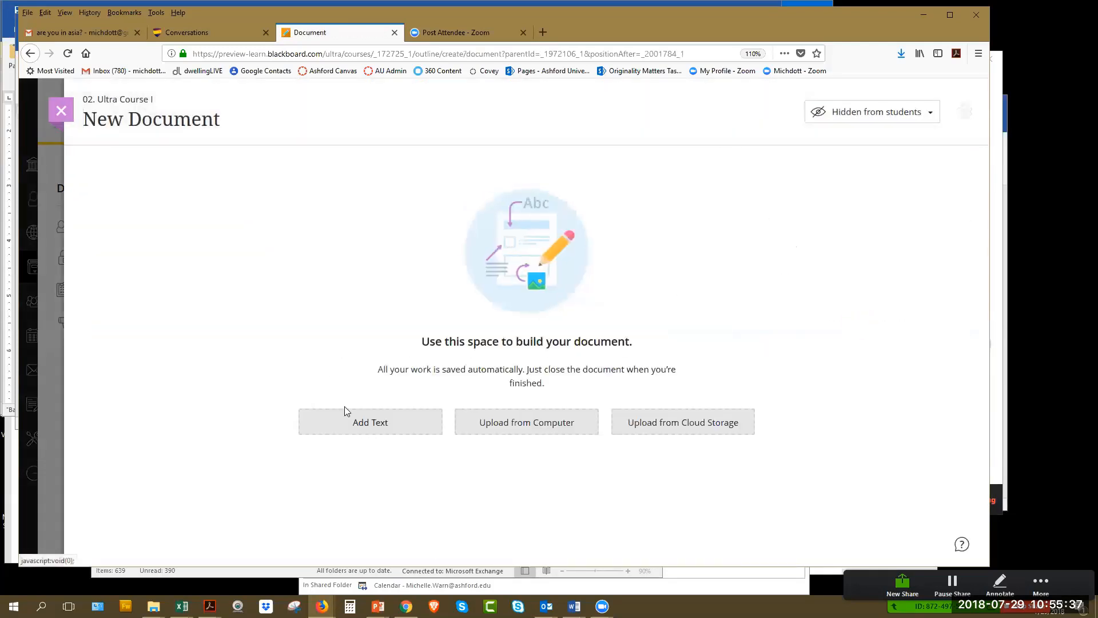
click(345, 413)
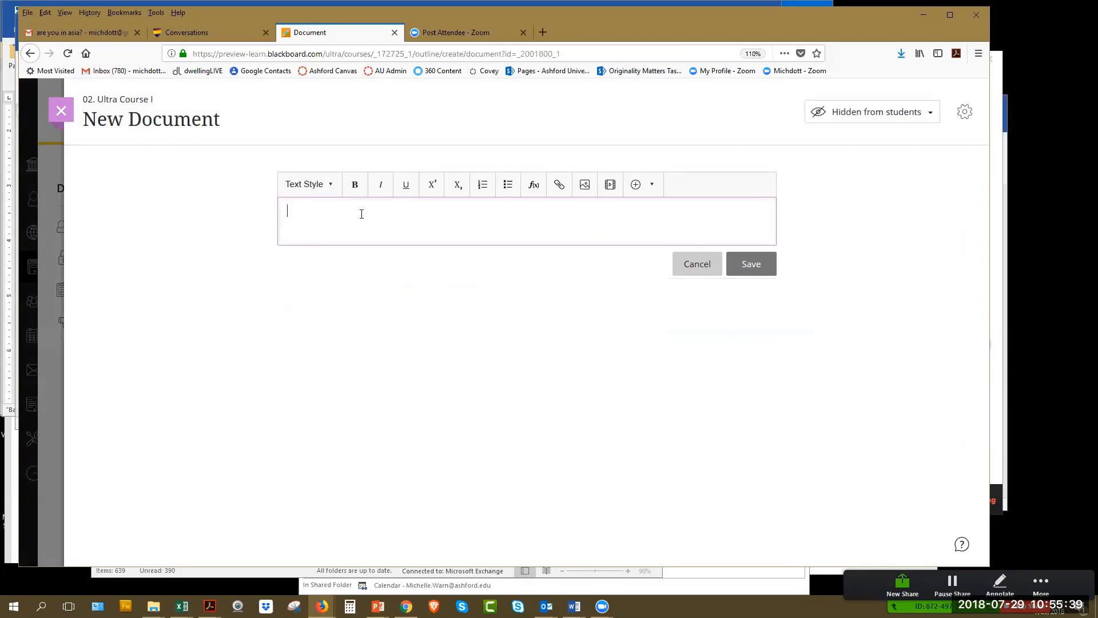
text(document)
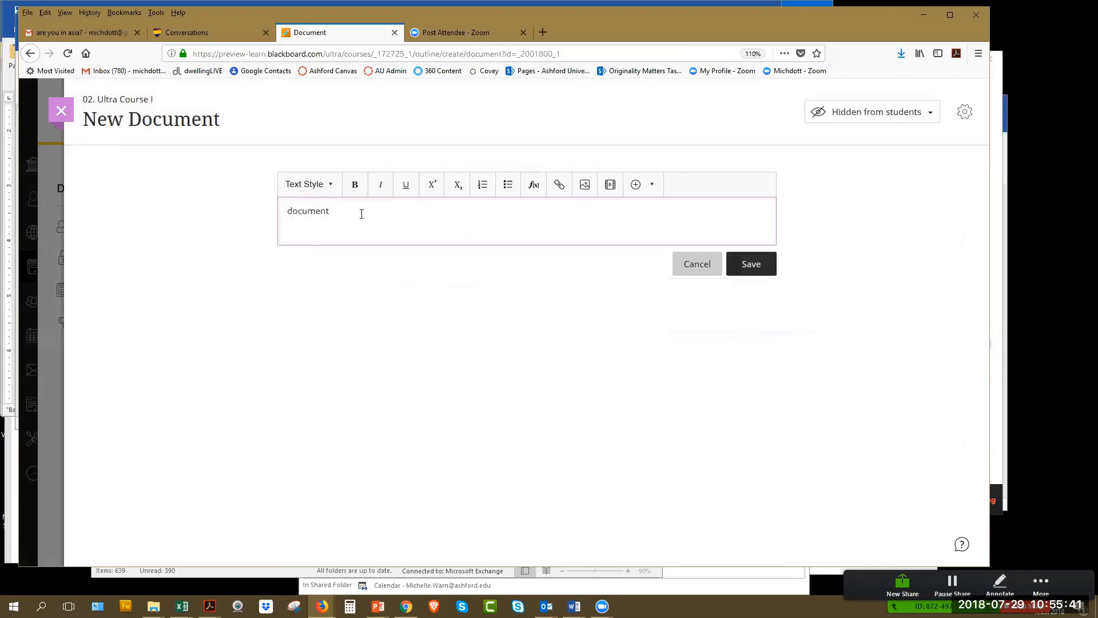
click(764, 267)
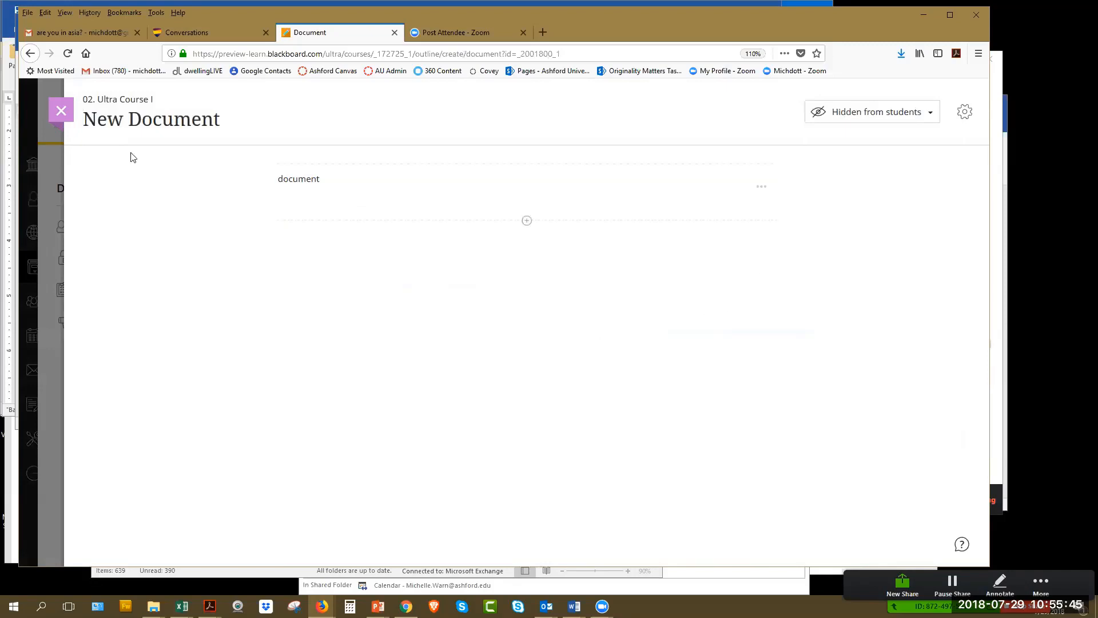
click(64, 116)
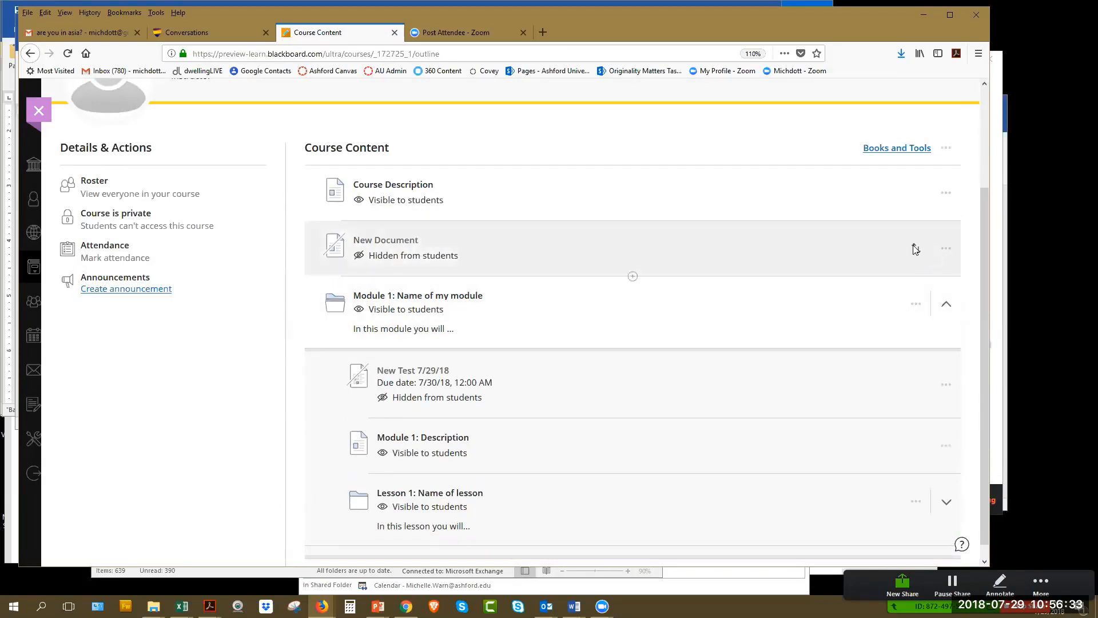
Step: Move New Document into the Module 1 folder and back out to above Course Description, and collapse the Module 1 folder
drag(915, 247, 908, 303)
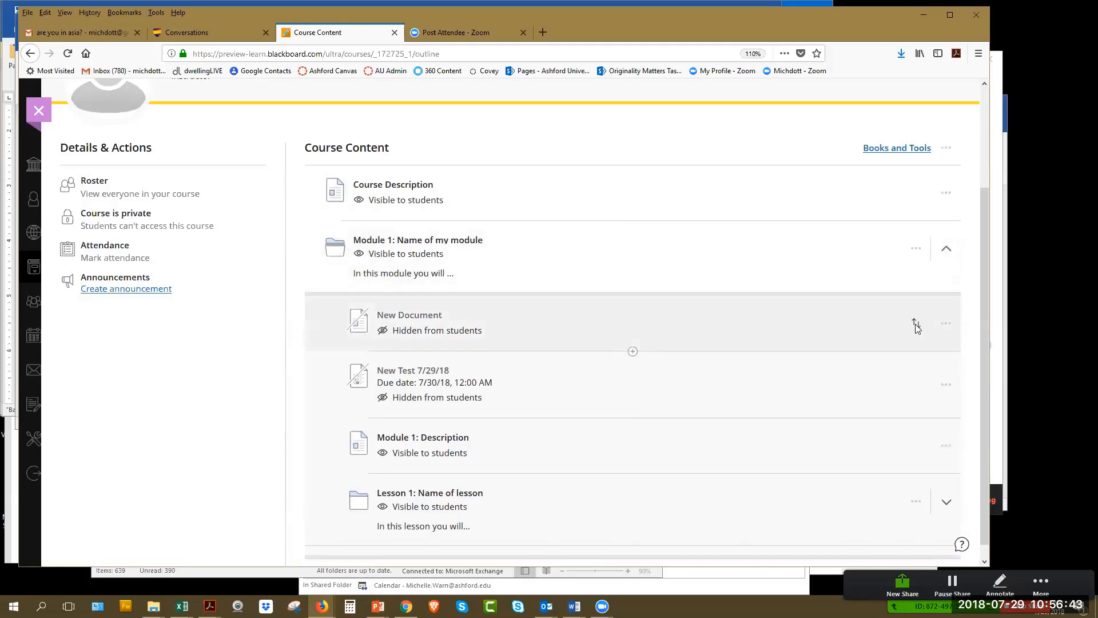
drag(921, 323, 870, 326)
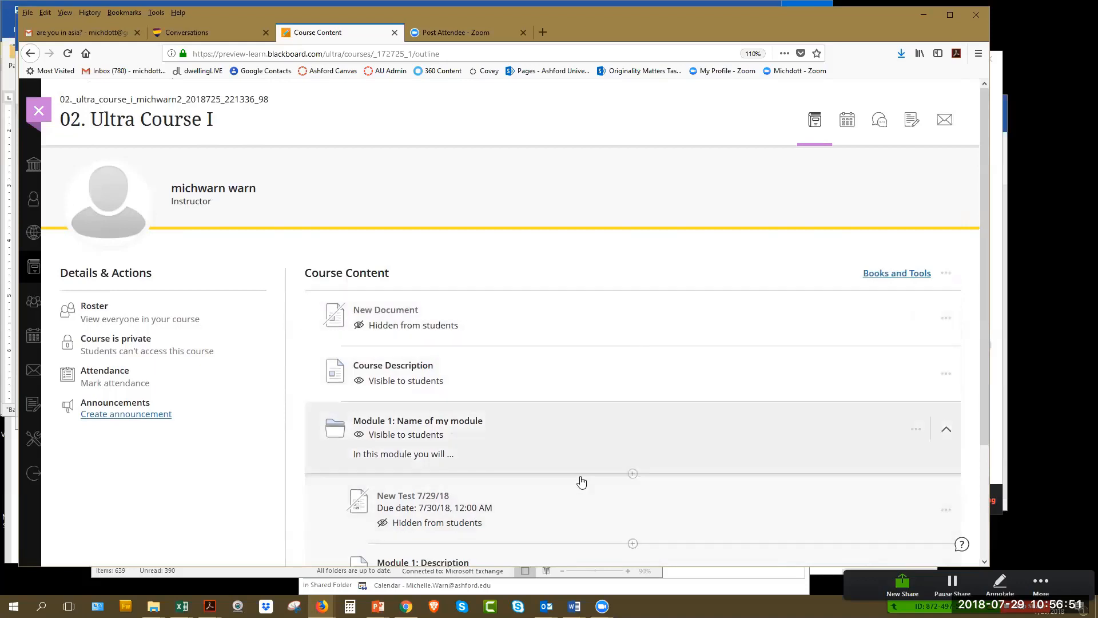
scroll(708, 353, down, 3)
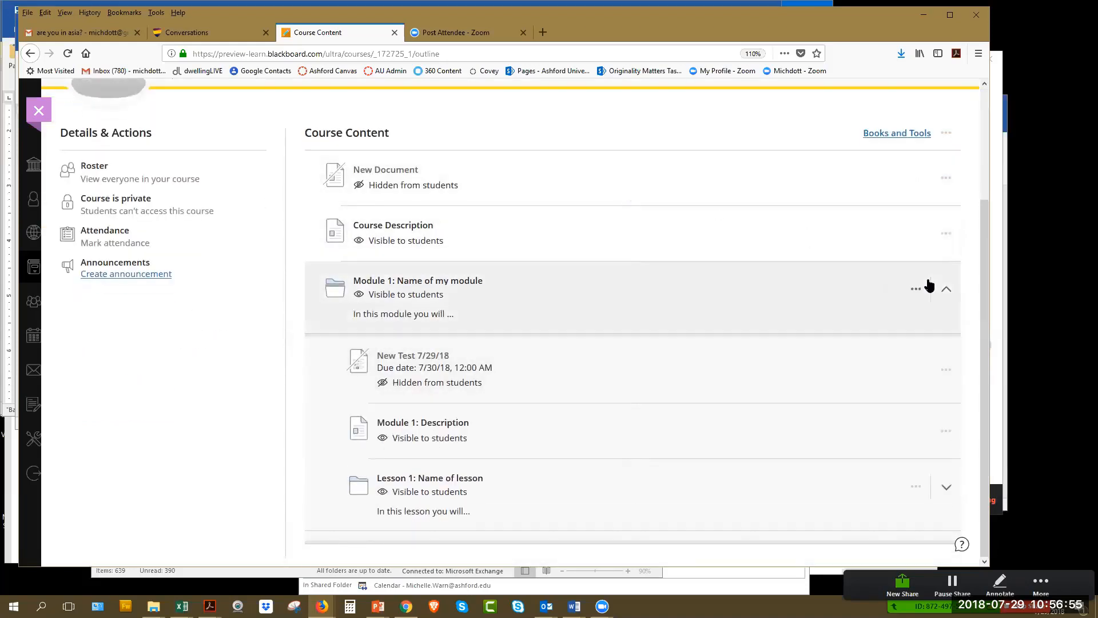
click(946, 293)
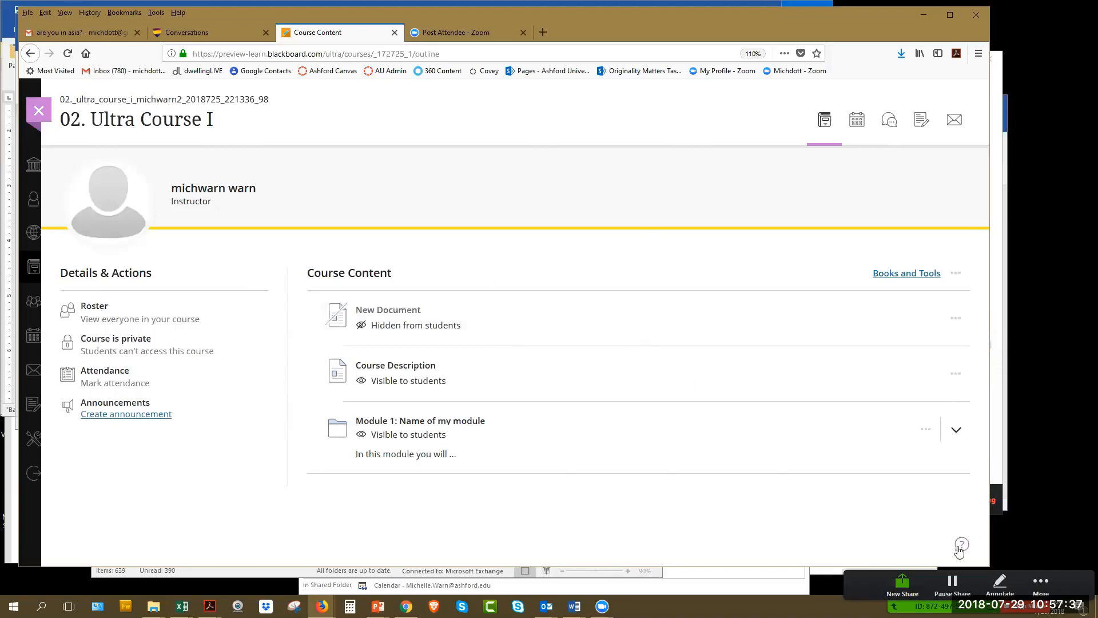
Step: View the Blackboard Help technical support options and close them
click(964, 545)
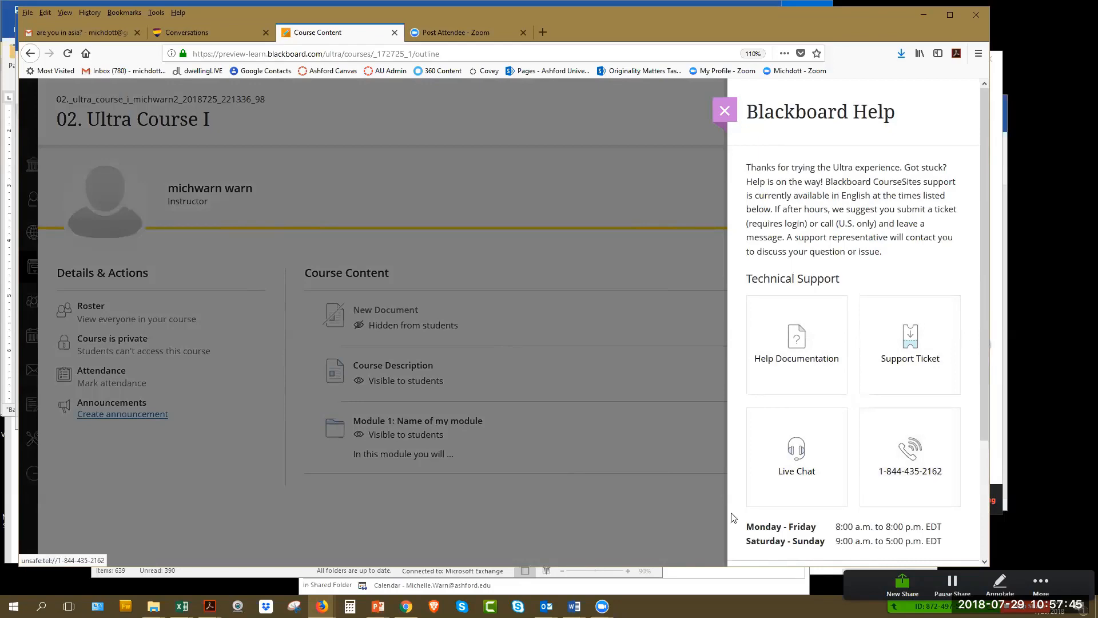
click(704, 532)
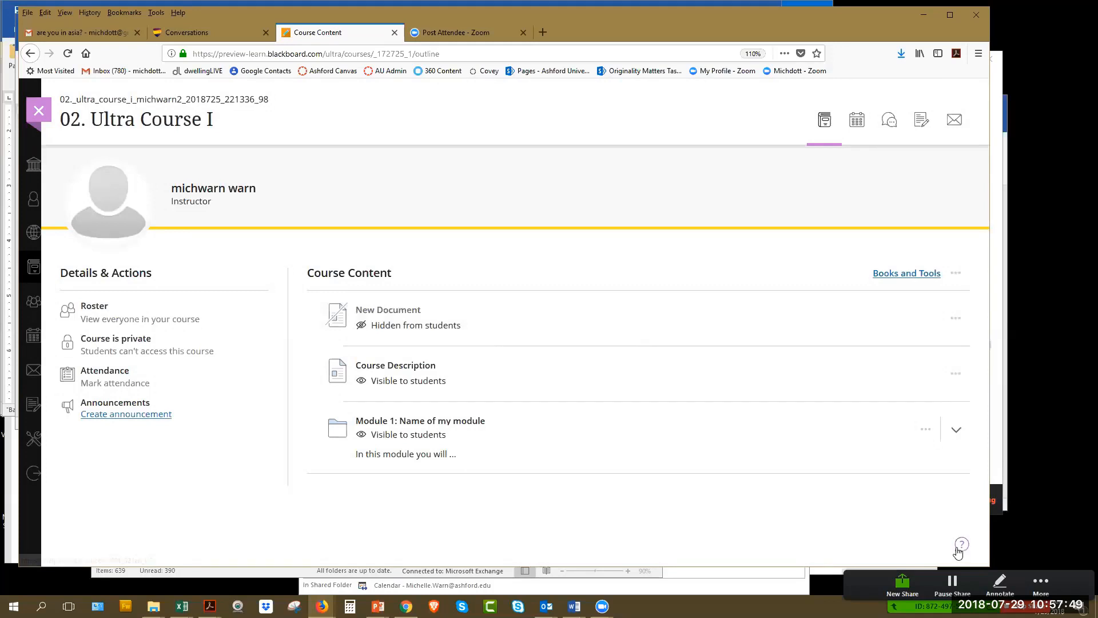
click(962, 544)
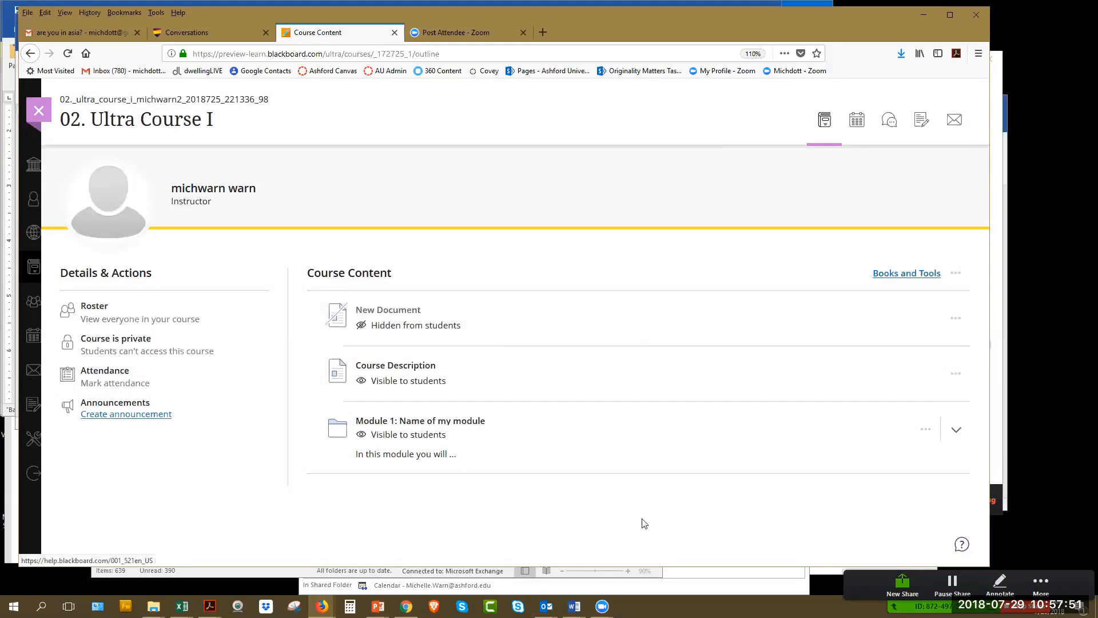